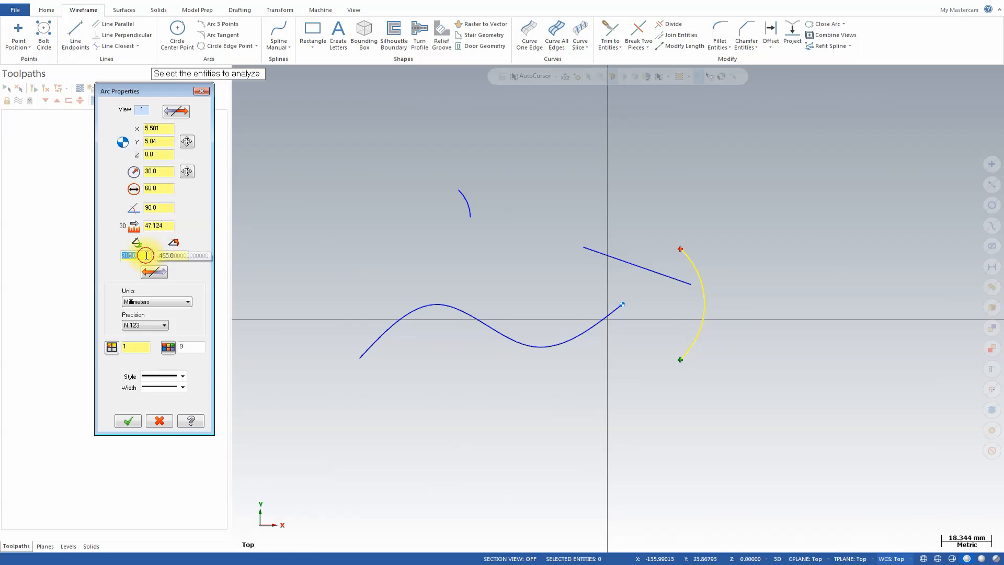
Set the arc's start angle to 0 degrees, its end angle to 45 degrees and its radius to 45 mm
type("0")
left_click(168, 256)
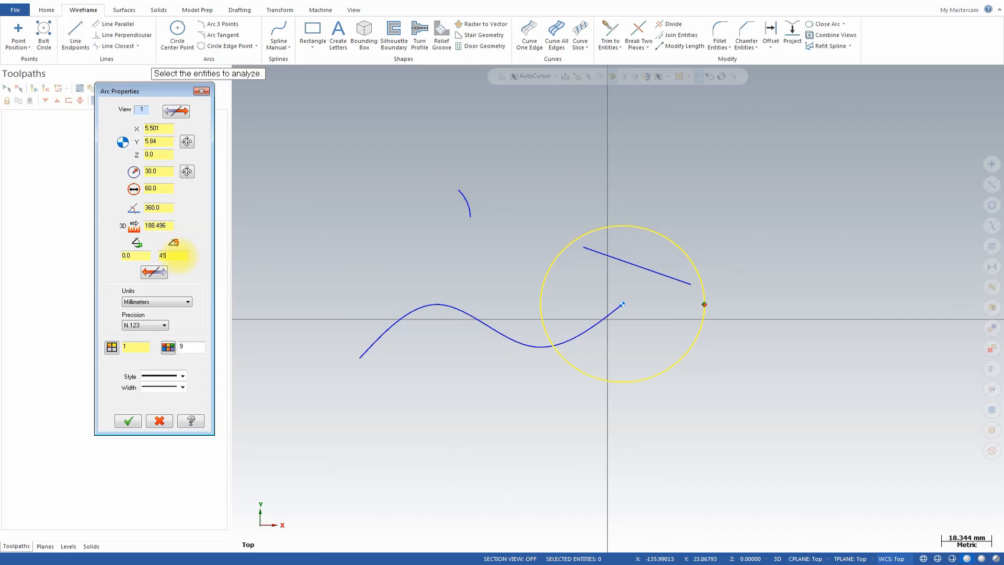
key("Return")
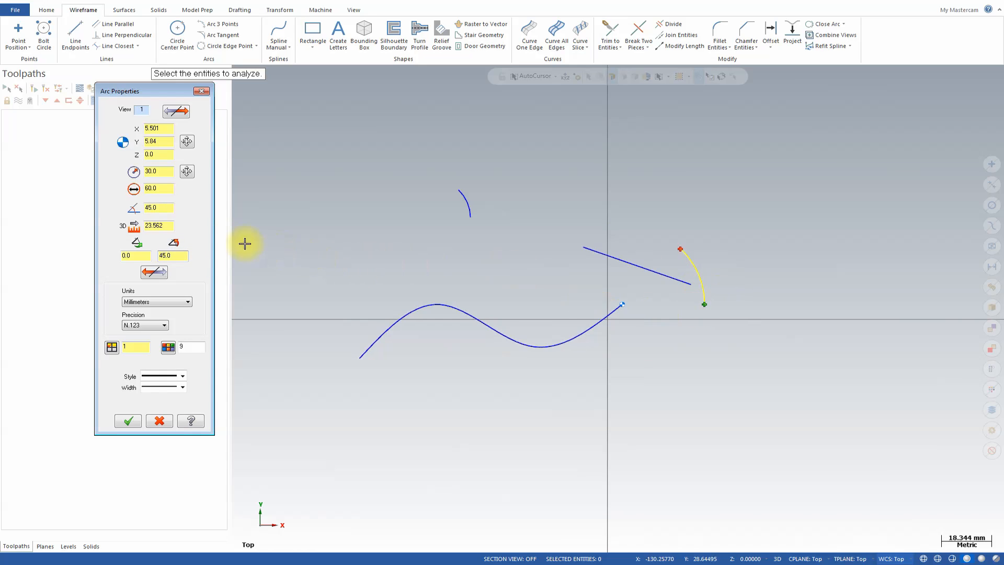
left_click(159, 172)
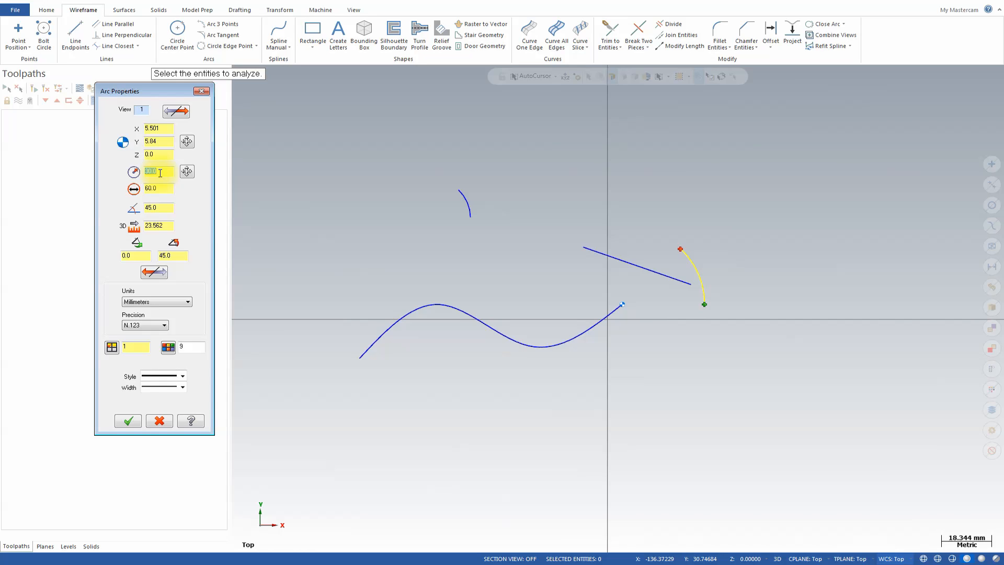
type("45")
key("Return")
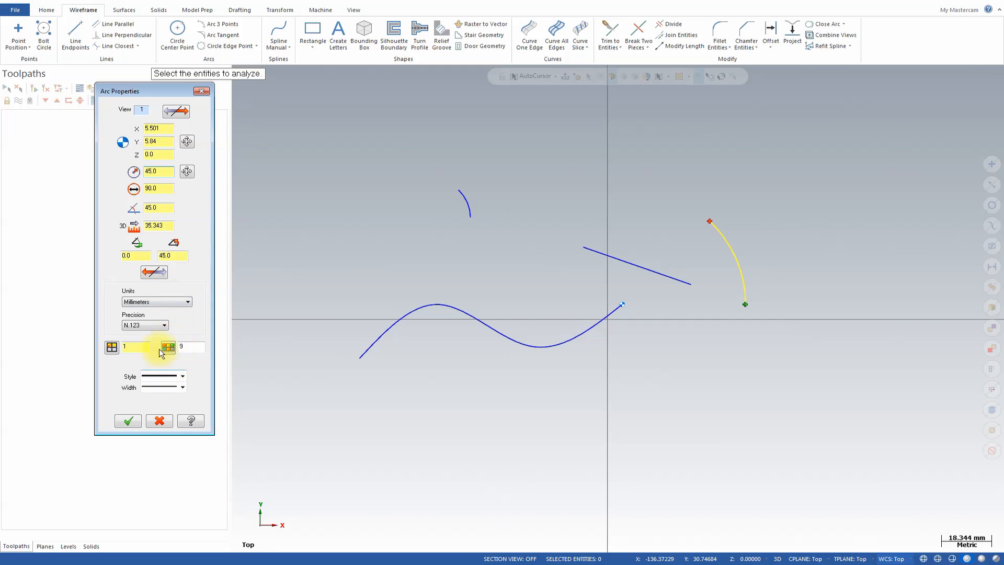
Analyze the sloped line and relocate its first endpoint to the arc's upper end
left_click(616, 253)
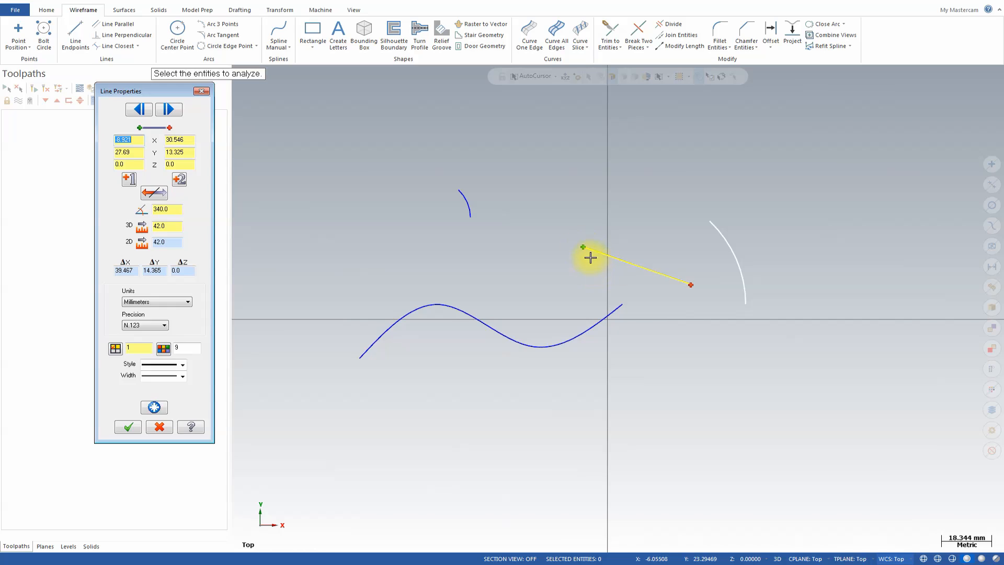
left_click(129, 179)
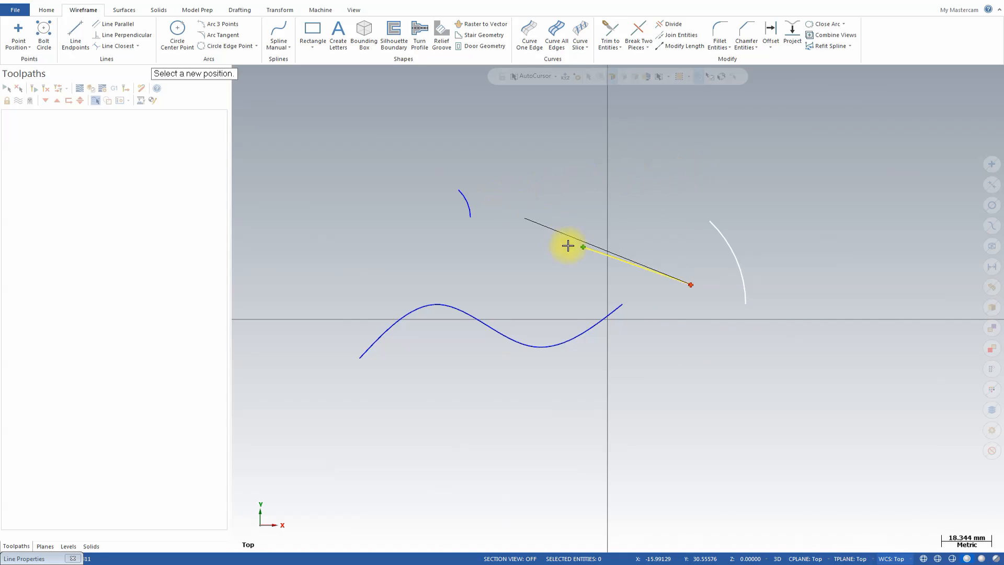
left_click(710, 221)
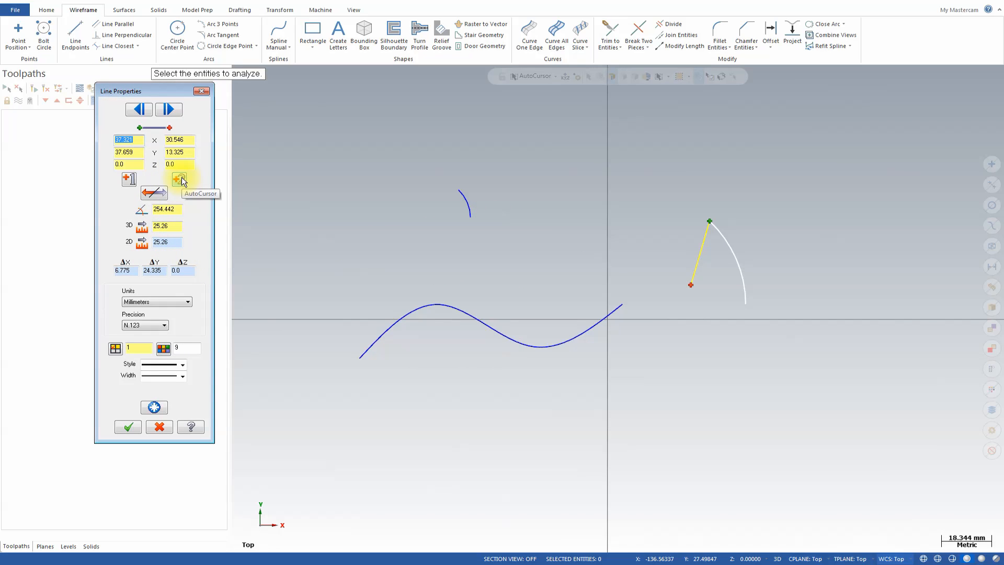
Reposition the line's second endpoint so the line runs horizontally left from the arc, and set its 3D length to 50 mm
left_click(179, 180)
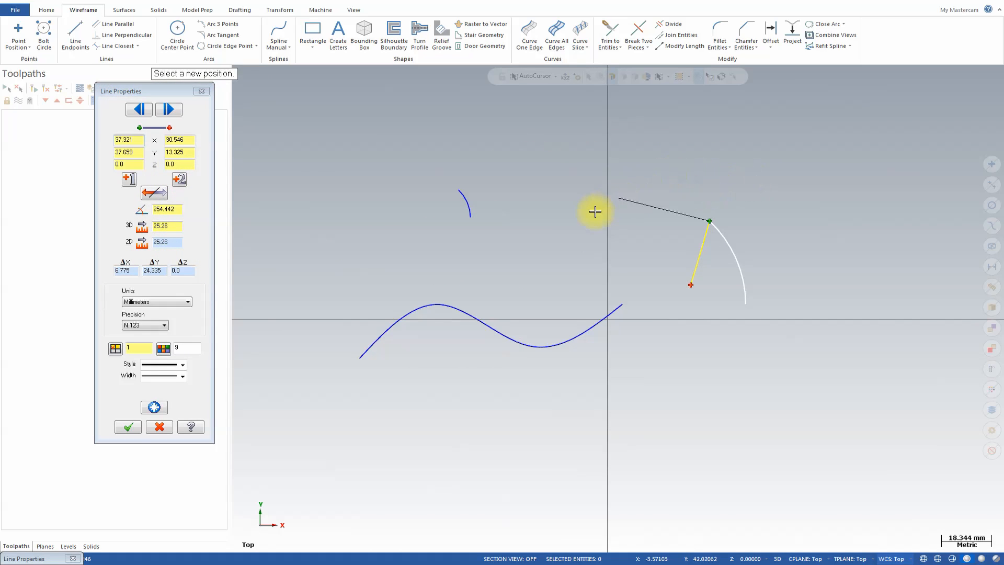
left_click(538, 221)
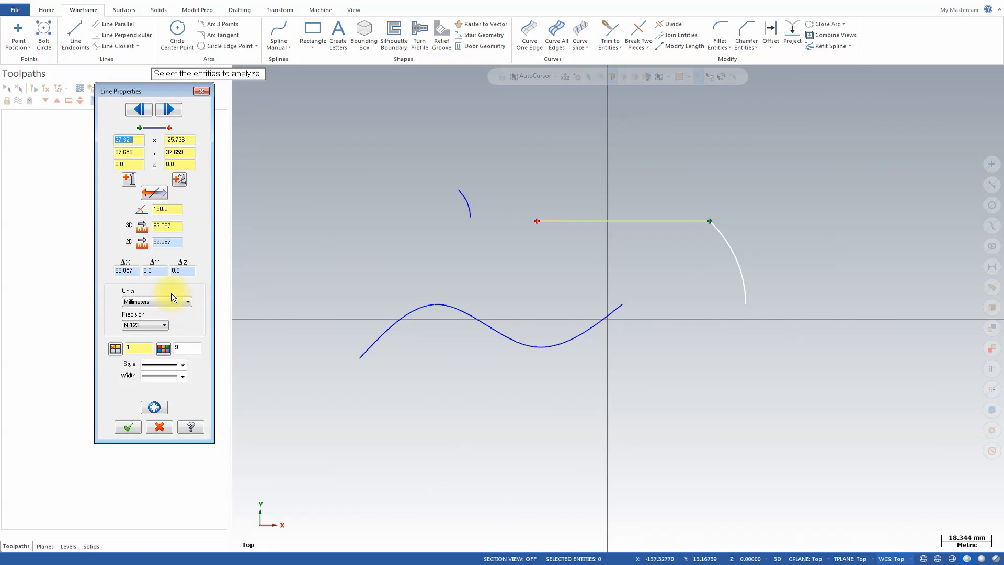
left_click(171, 228)
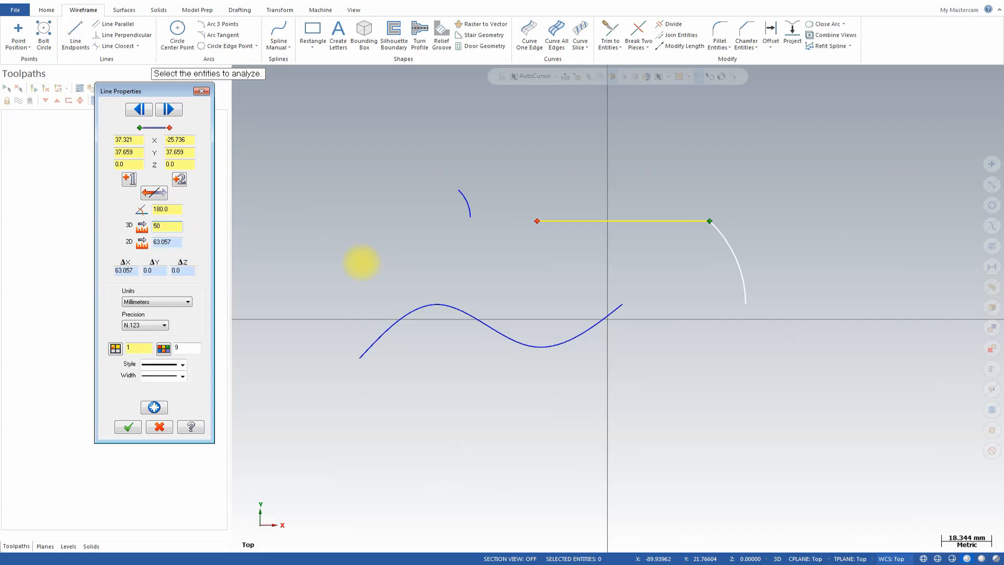
key("Return")
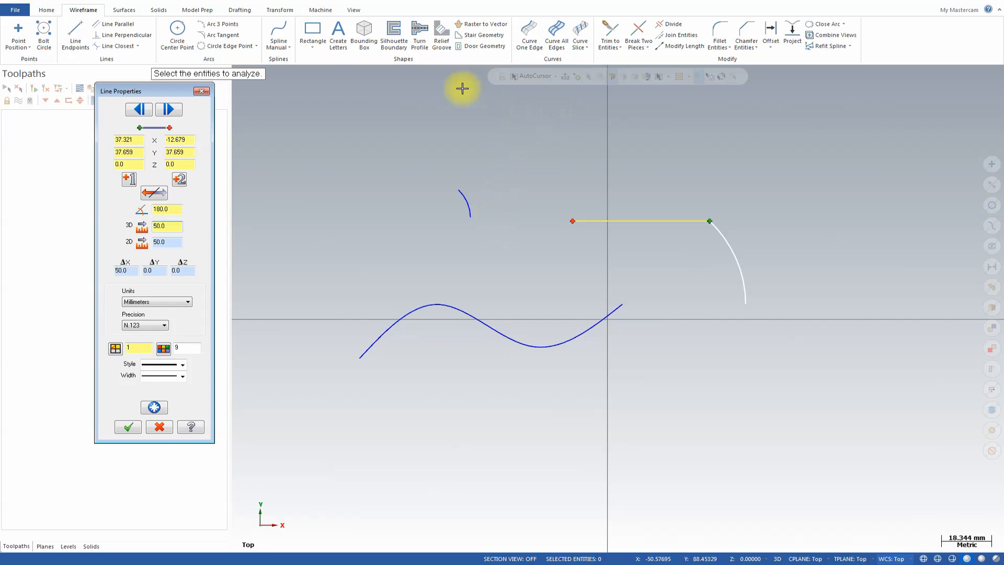
Place the center of a new Circle Center Point circle above the horizontal line's left end, at about X -26.7, Y 52.5
left_click(177, 31)
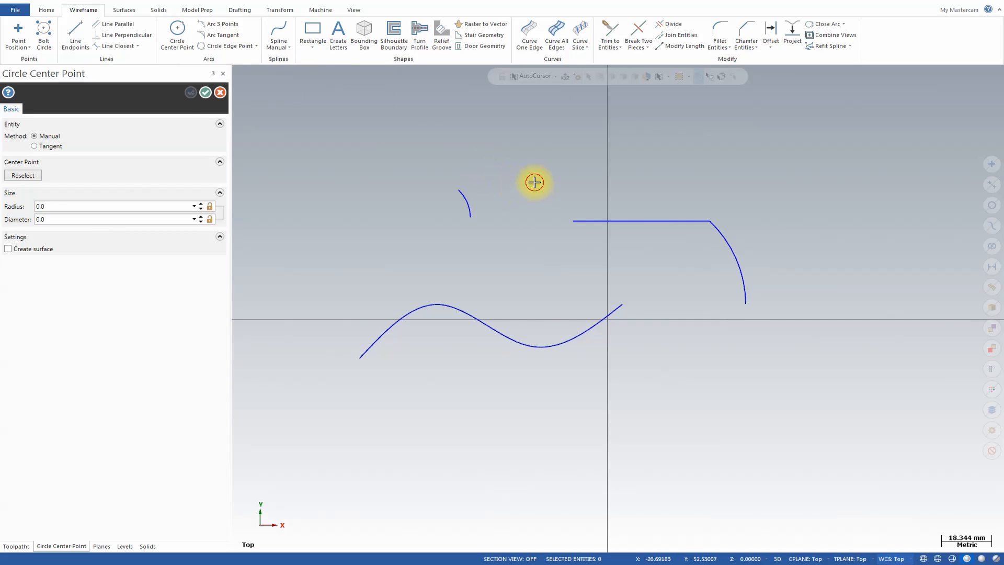
left_click(534, 182)
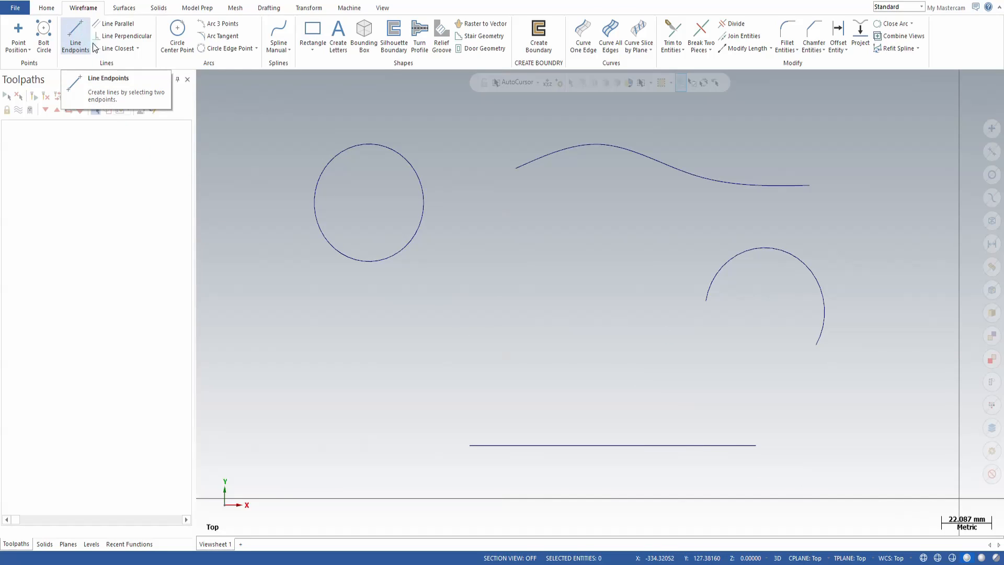
Edit the horizontal line directly in the graphics area and set its length to 120 mm from its left endpoint
double_click(652, 445)
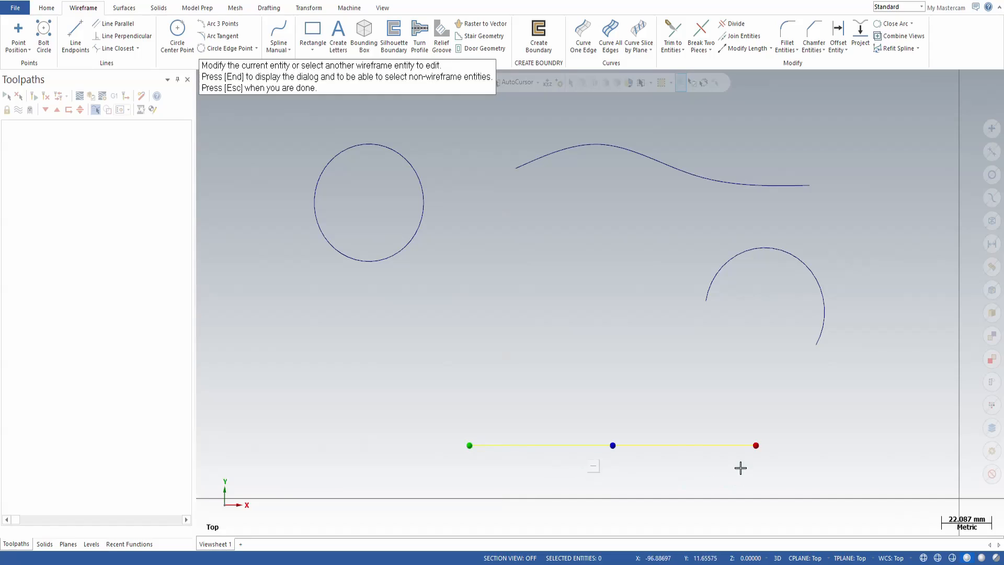
left_click(470, 446)
left_click_drag(466, 445, 469, 473)
scroll(464, 445, "up", 5)
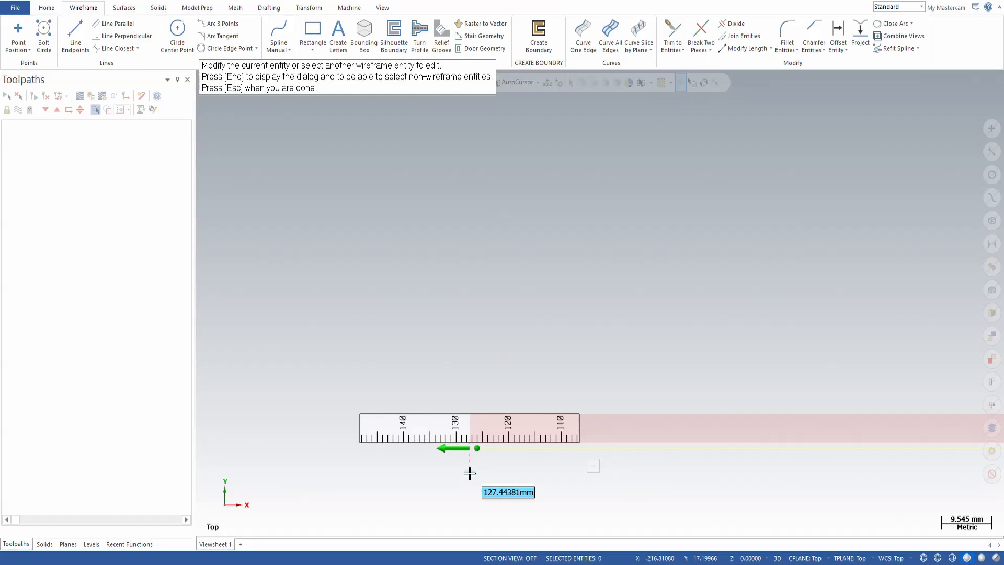
type("120")
key("Return")
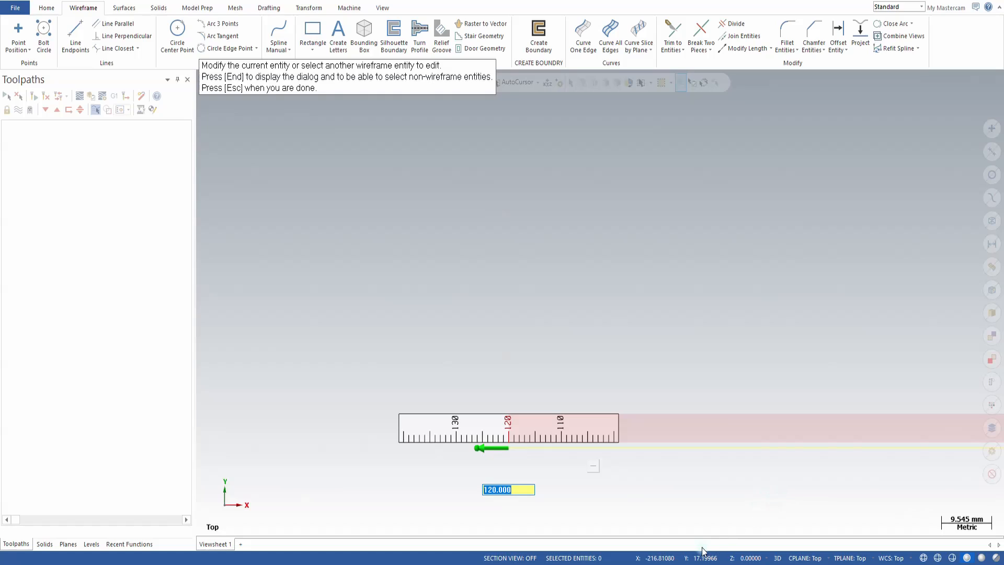
key("Return")
scroll(495, 399, "down", 3)
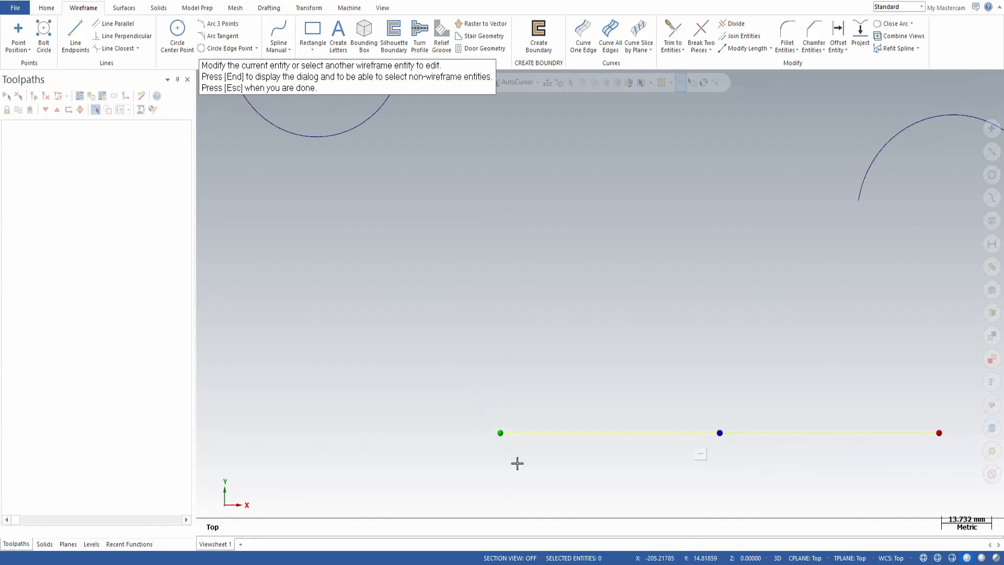
Move the line's left endpoint freely to a point slightly above and to the right of its position
left_click(499, 424)
scroll(496, 425, "down", 2)
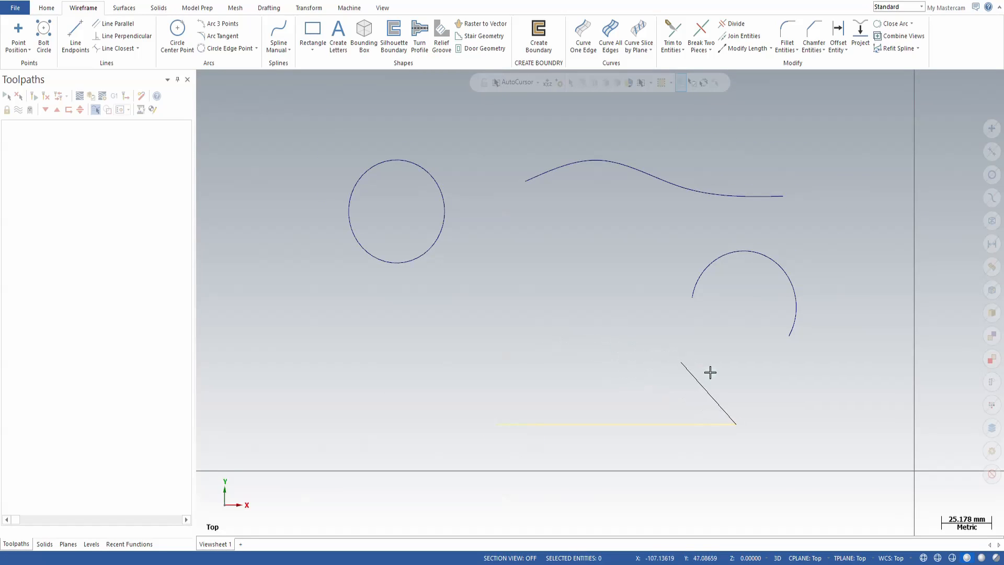
left_click(512, 394)
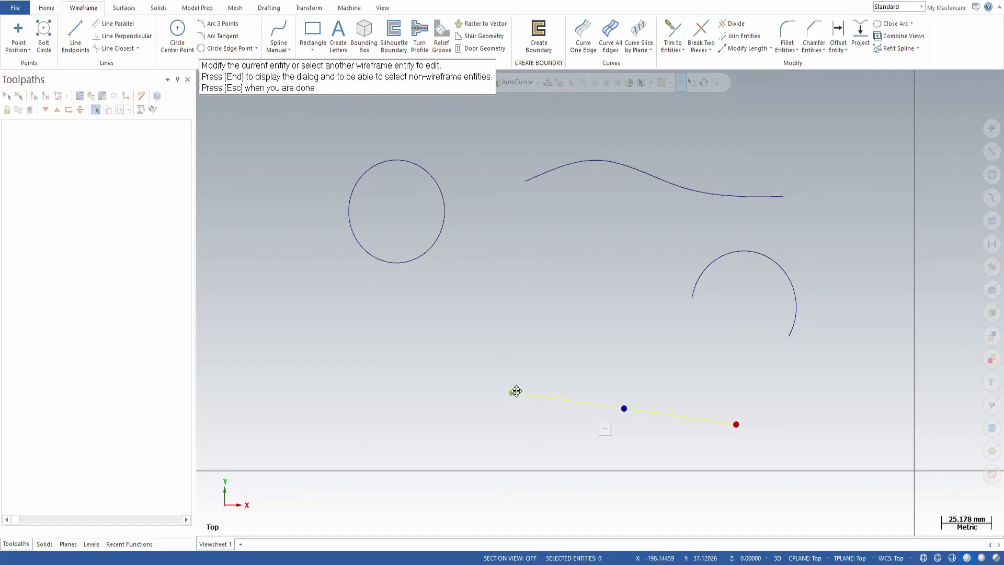
Reposition the line's left endpoint at the exact coordinates -234,30
left_click(512, 393)
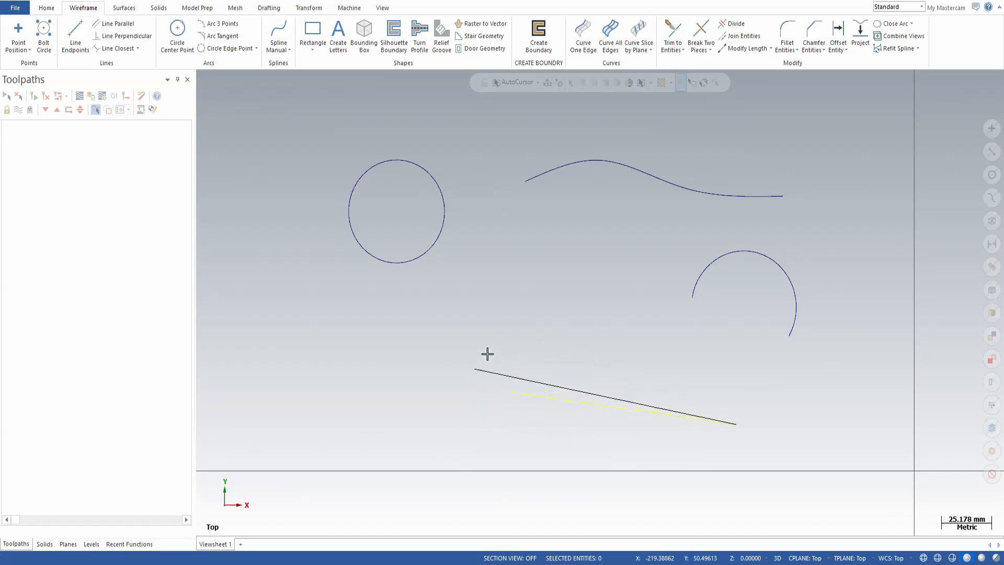
left_click(448, 434)
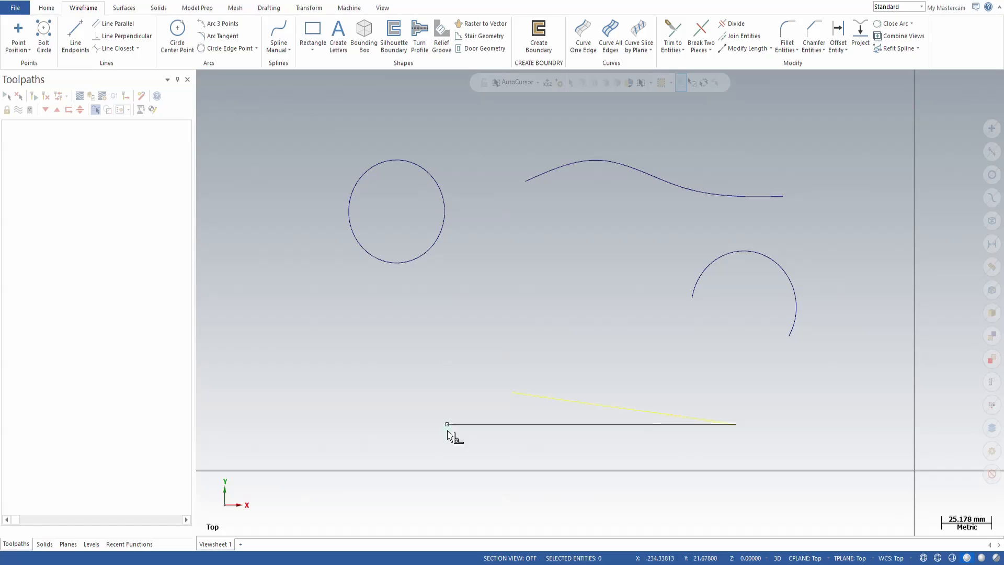
type("234,30")
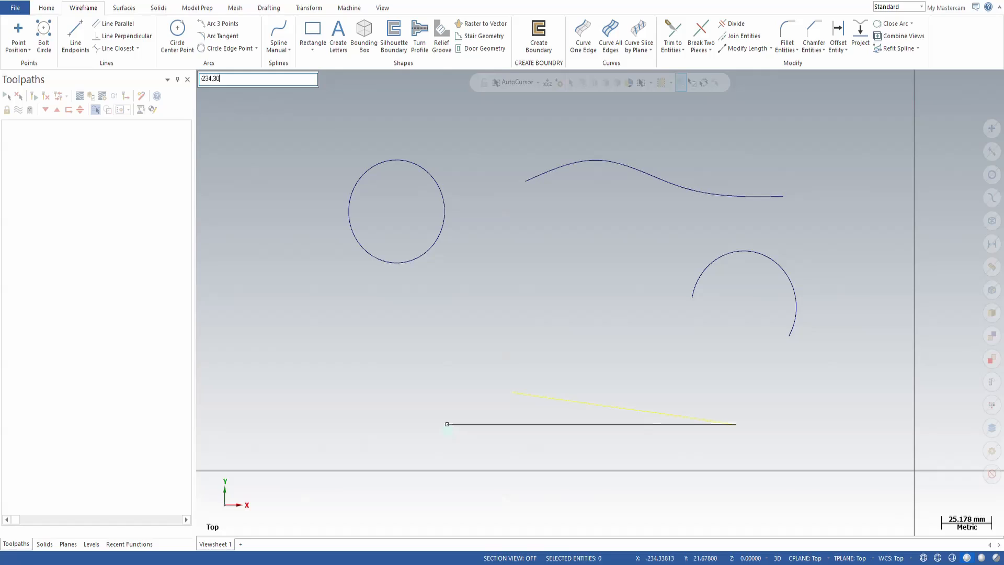
key("Return")
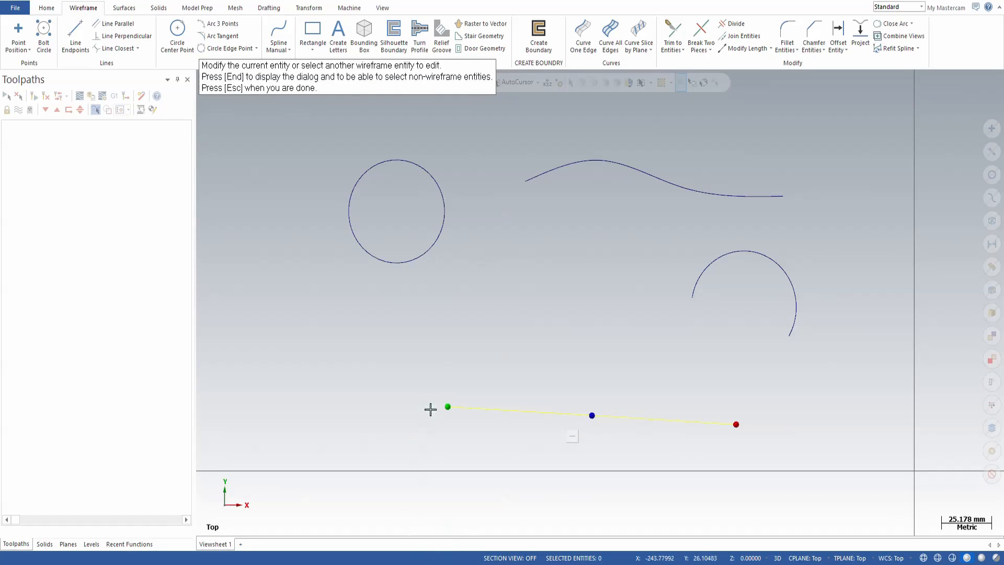
Bring the line's left endpoint down level with its right endpoint, and shorten the line along its axis from the right endpoint
key("Escape")
left_click_drag(452, 409, 453, 424)
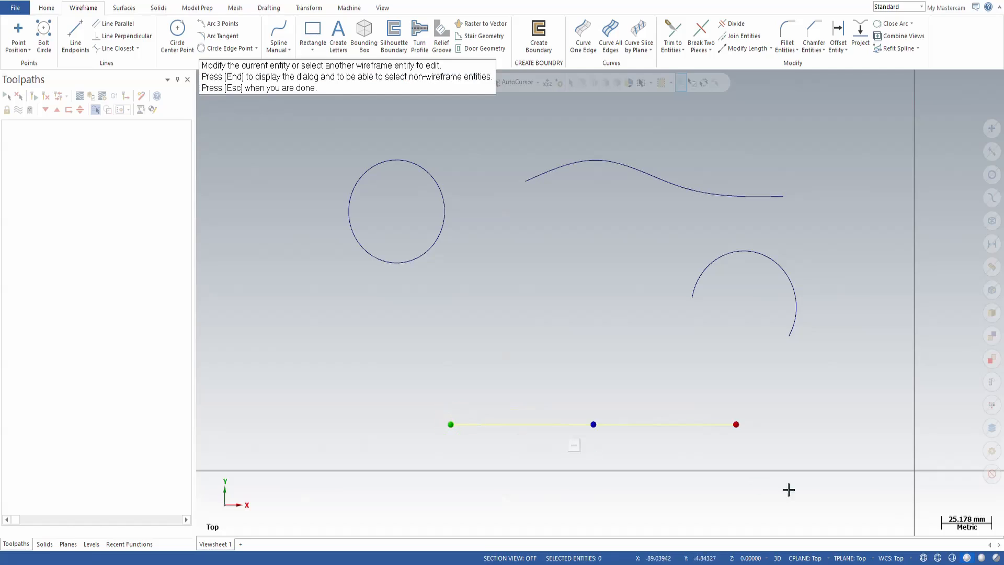
left_click_drag(741, 425, 768, 425)
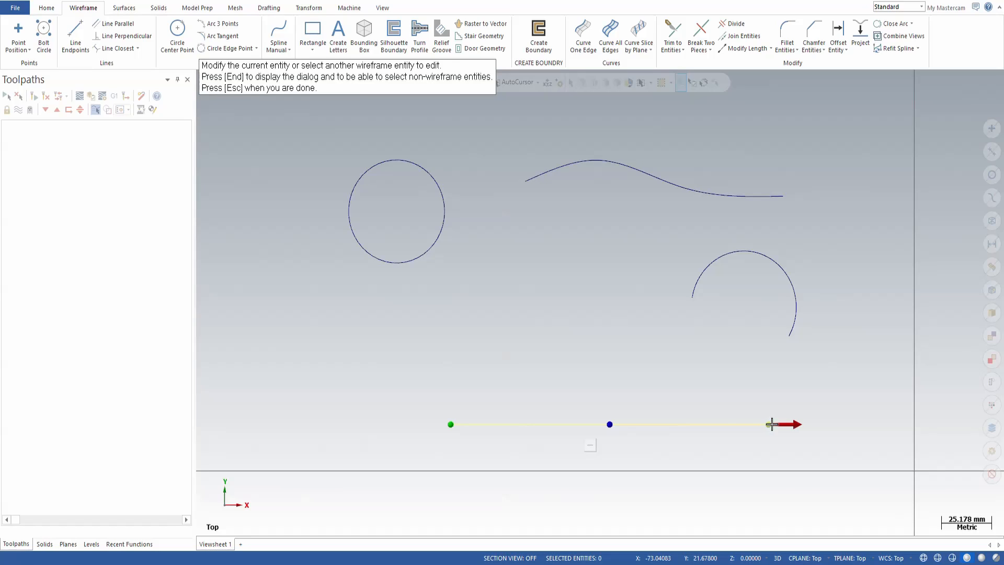
left_click(772, 424)
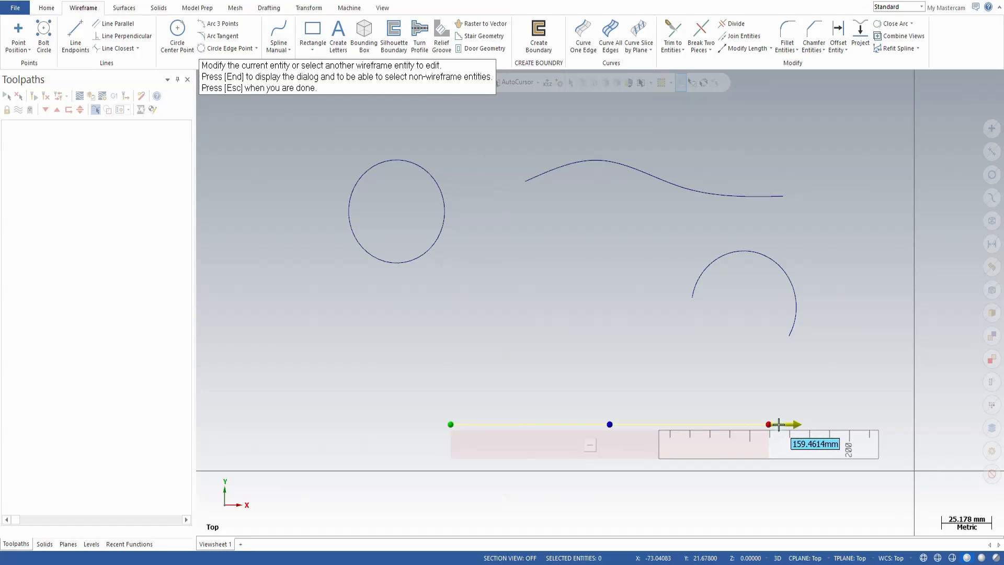
left_click(784, 425)
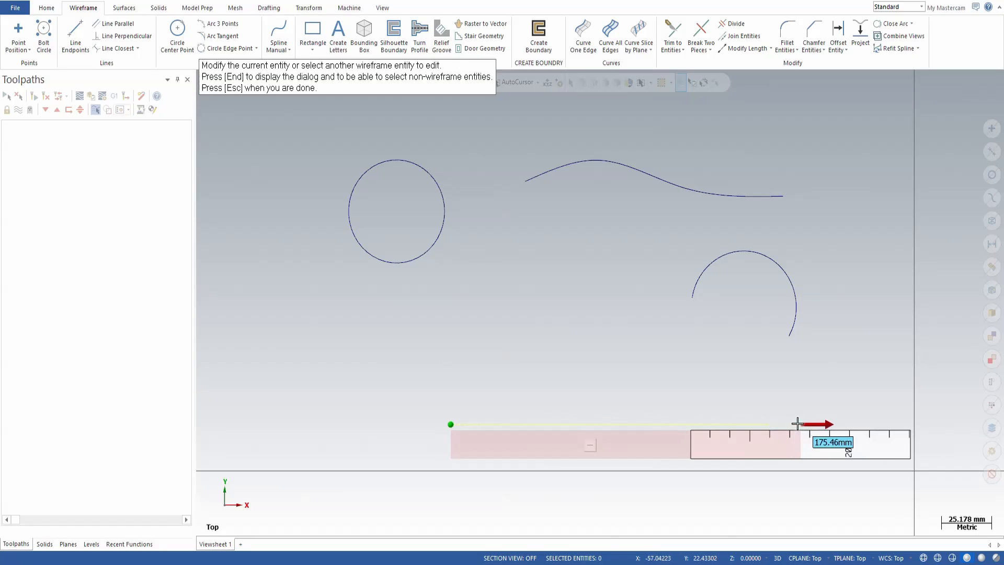
left_click(727, 418)
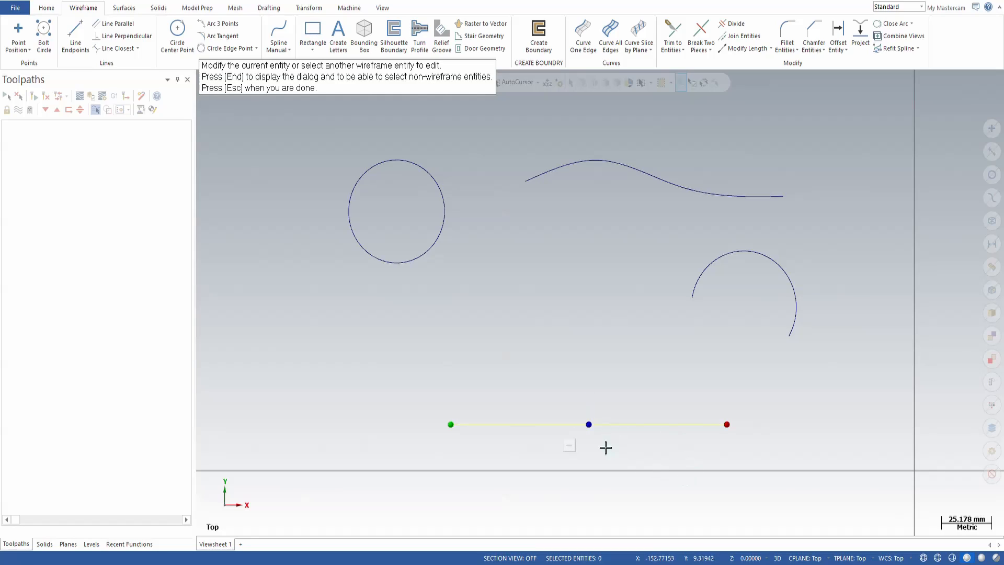
Move the whole line by its midpoint a short distance up and to the left
left_click(589, 427)
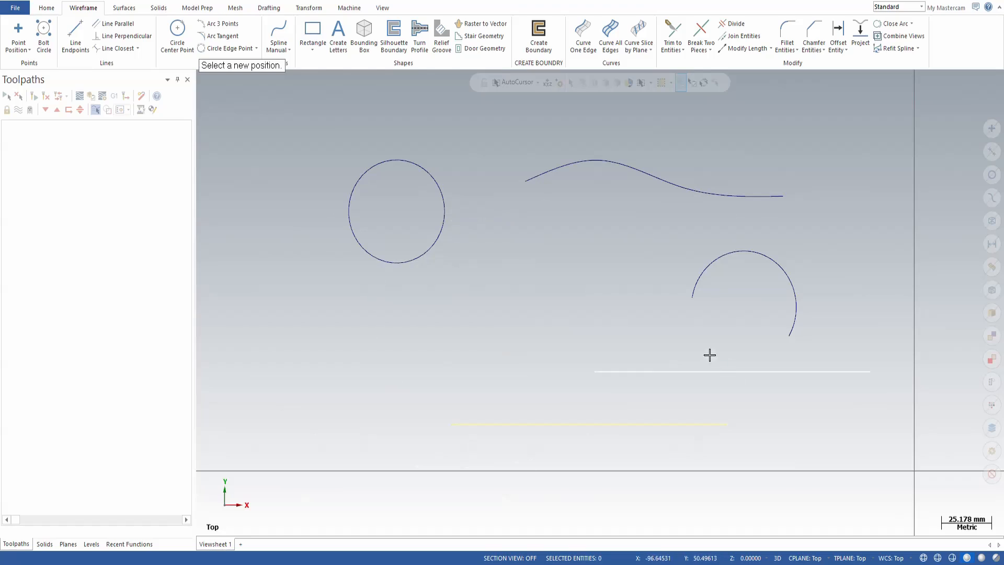
left_click(573, 402)
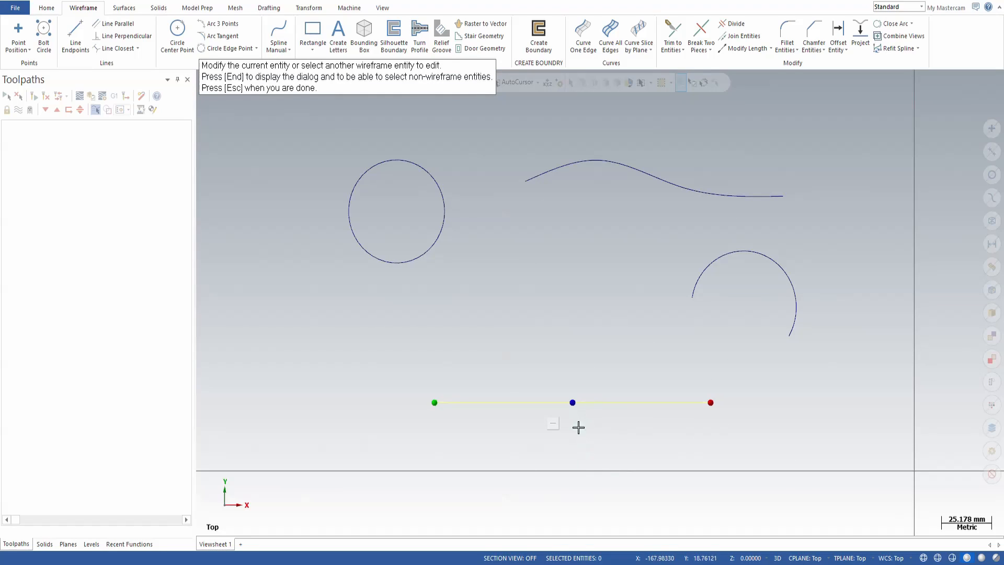
Shift the line 10 mm upward, perpendicular to itself, using the midpoint's axis and ruler
left_click(574, 404)
left_click(573, 385)
left_click(574, 392)
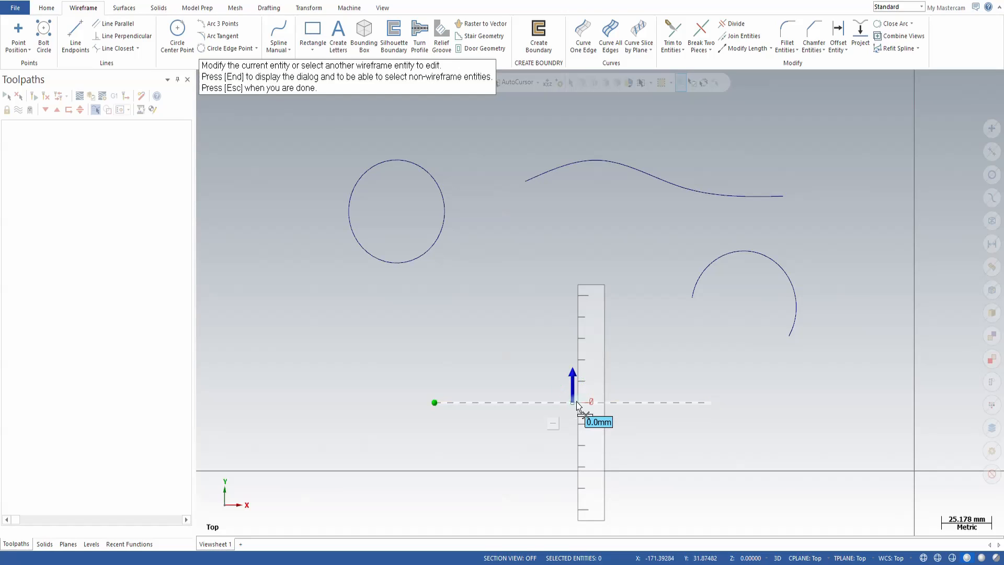
scroll(585, 371, "up", 2)
scroll(586, 371, "up", 2)
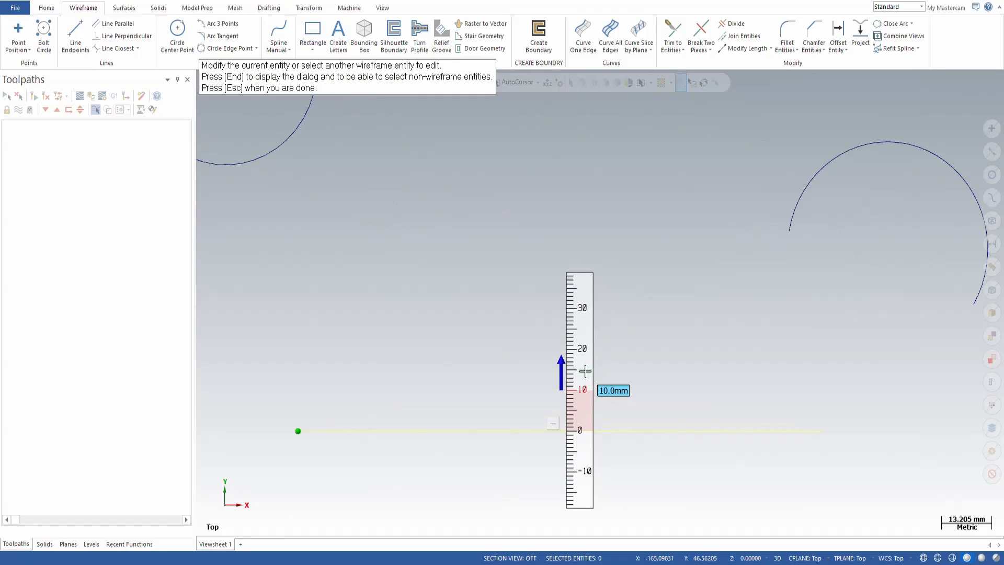
scroll(767, 404, "down", 4)
scroll(594, 393, "up", 2)
scroll(713, 399, "up", 2)
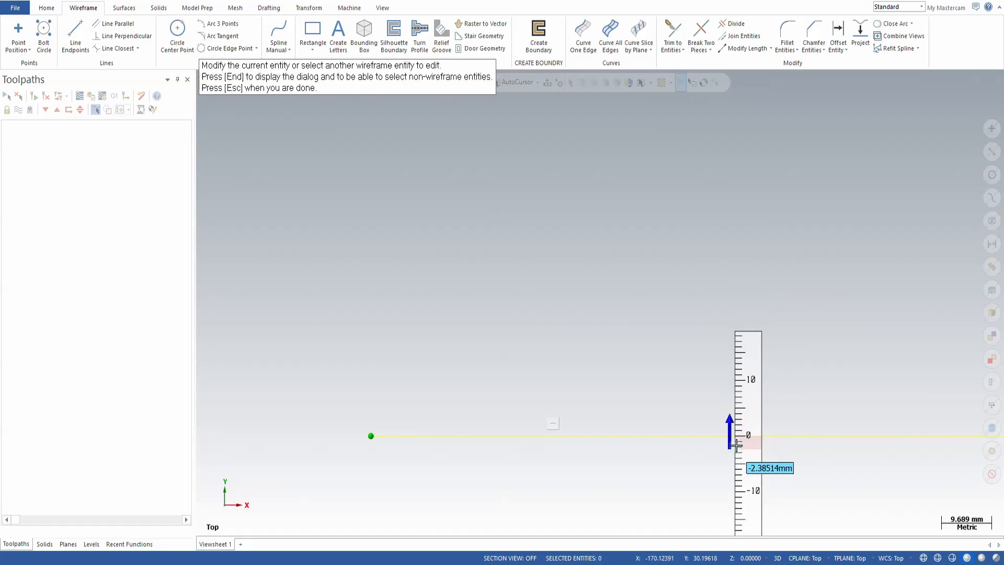
left_click(739, 380)
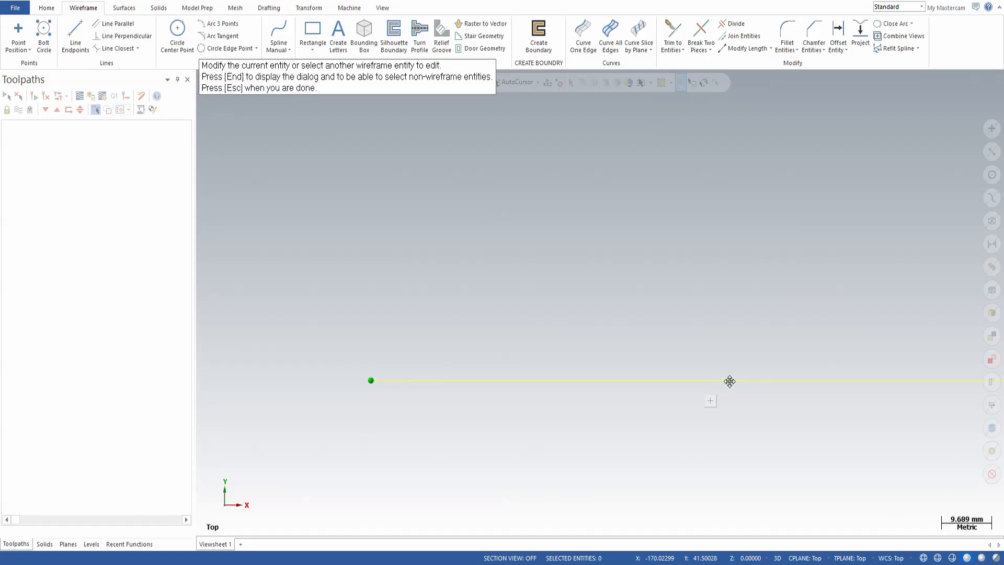
Copy the horizontal line a few millimetres upward, perpendicular to itself, using the axis and ruler at its midpoint
left_click(729, 380)
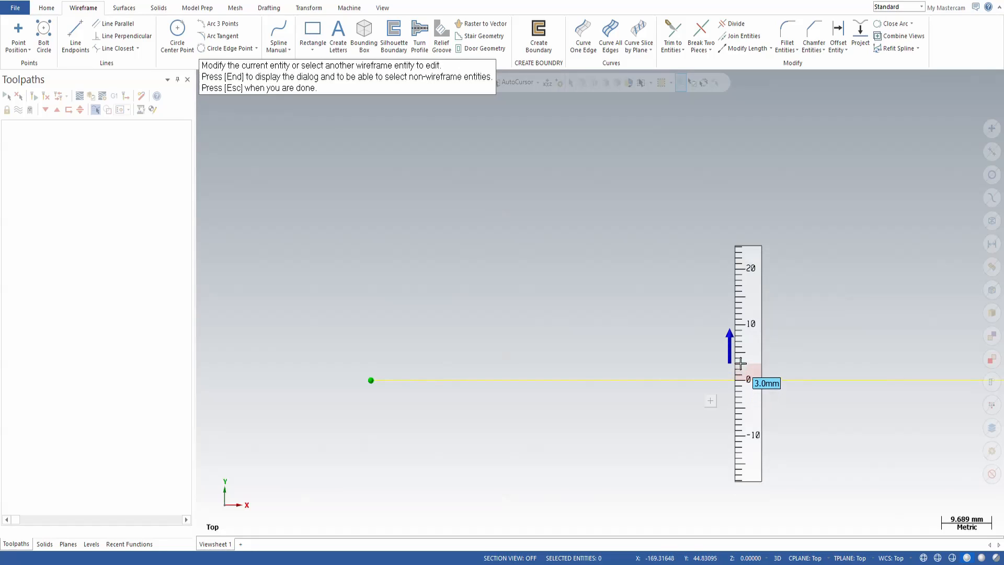
left_click(742, 358)
scroll(478, 441, "down", 4)
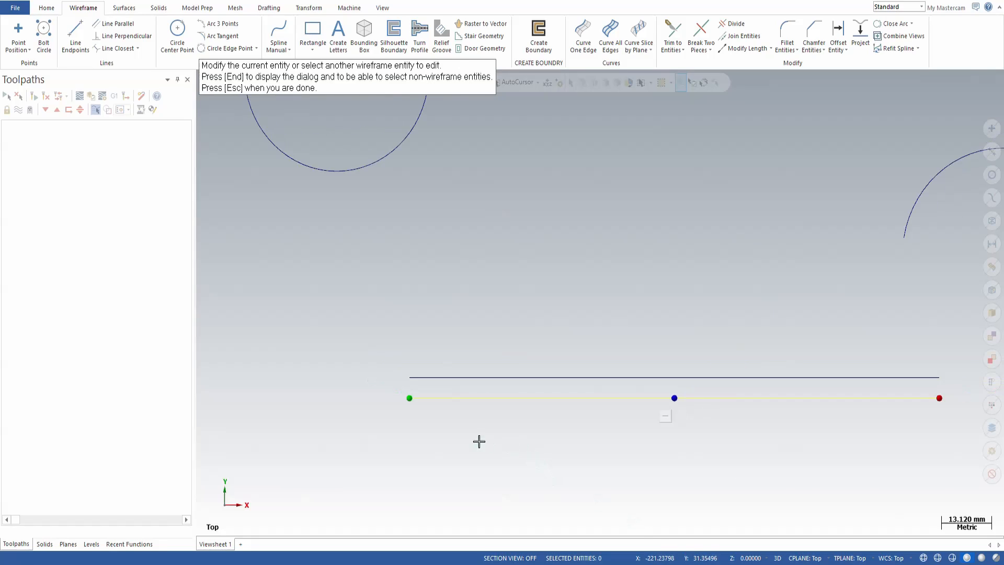
Edit the open arc to the right of the lines and rotate its green-handle end to 90°
scroll(745, 370, "up", 2)
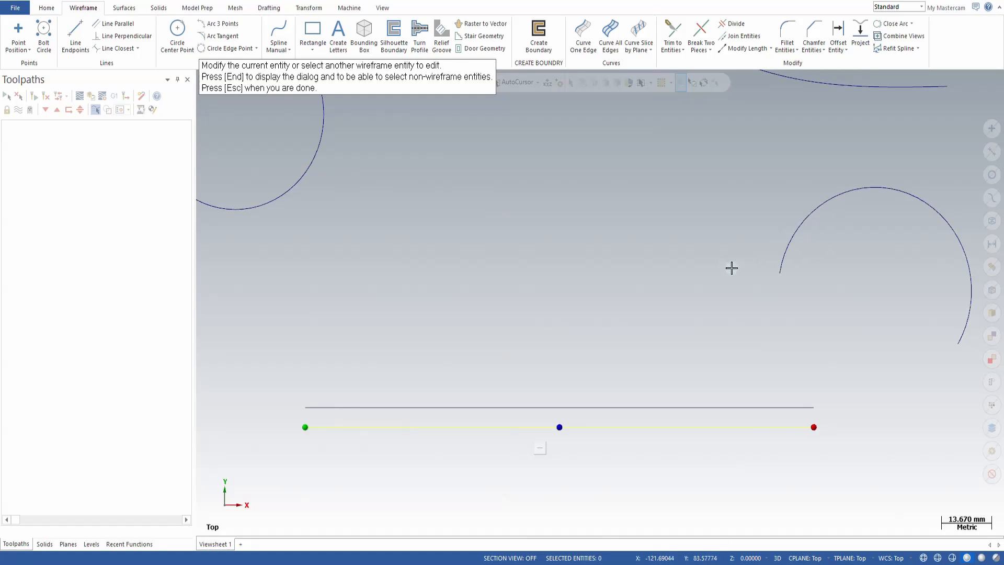
scroll(731, 267, "down", 2)
scroll(947, 232, "up", 3)
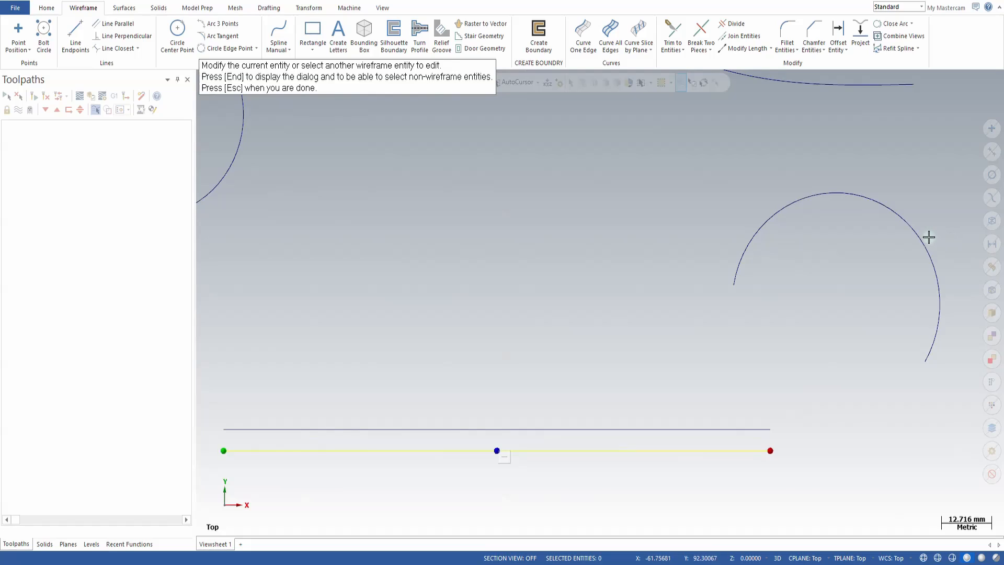
left_click(929, 237)
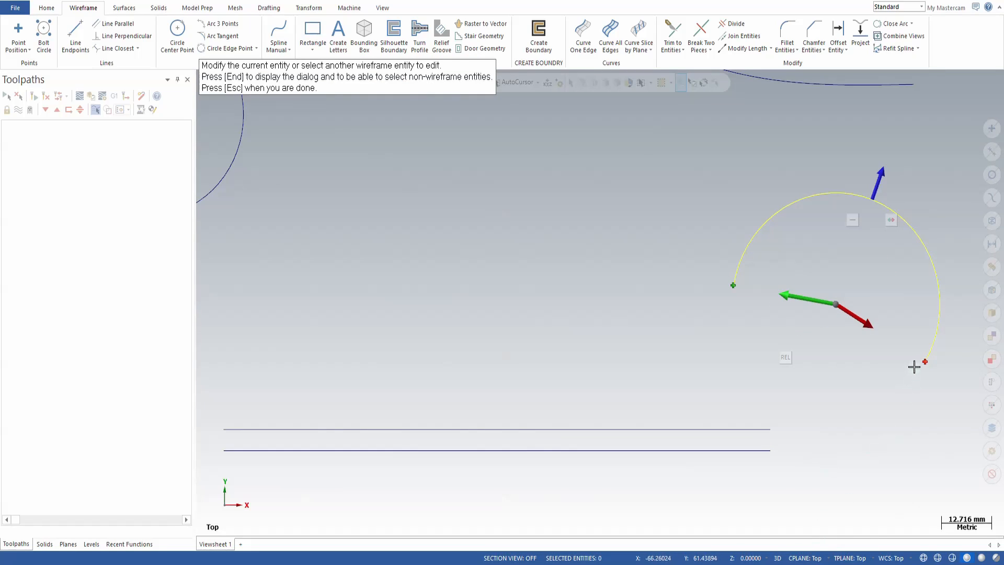
left_click(823, 307)
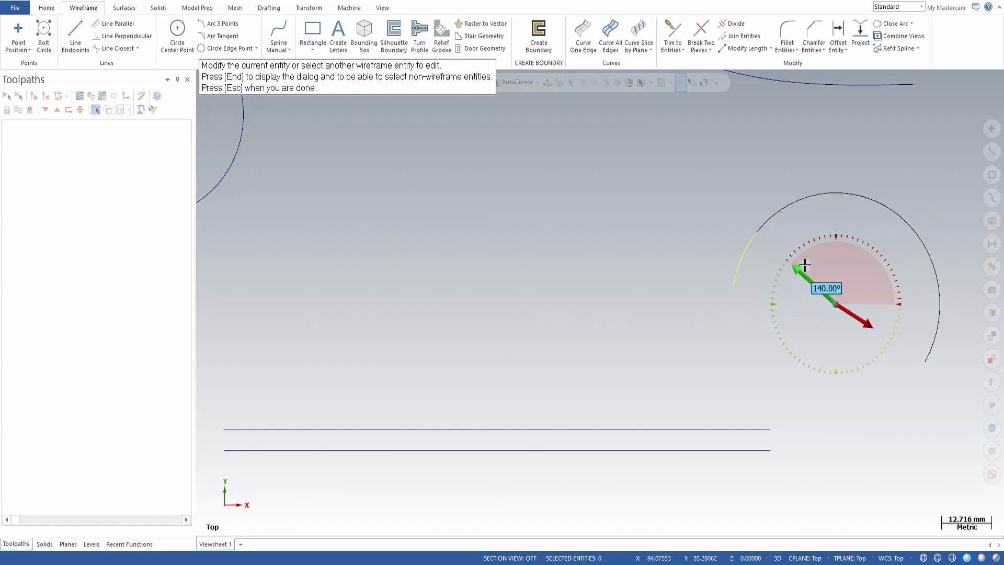
scroll(829, 240, "up", 2)
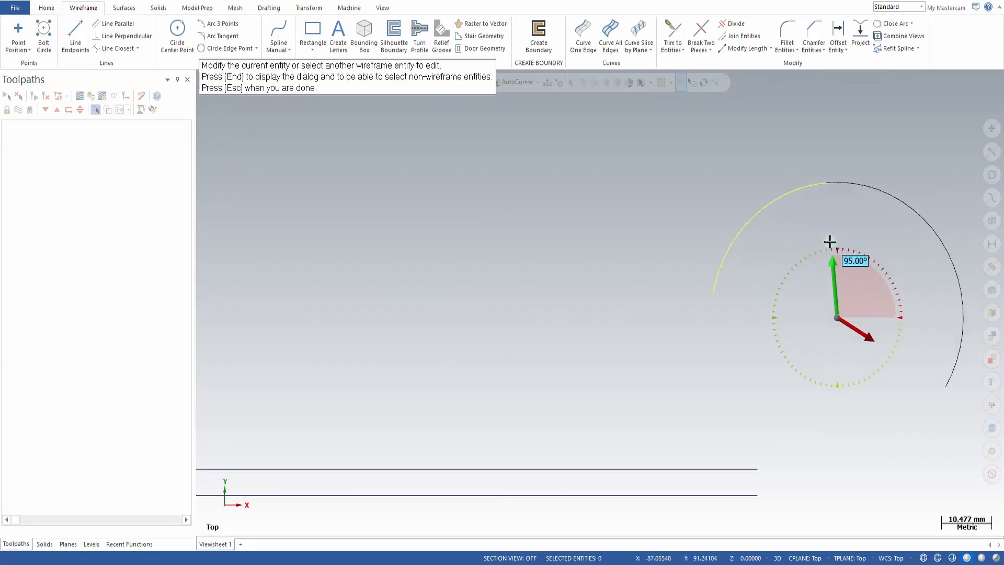
scroll(824, 276, "down", 2)
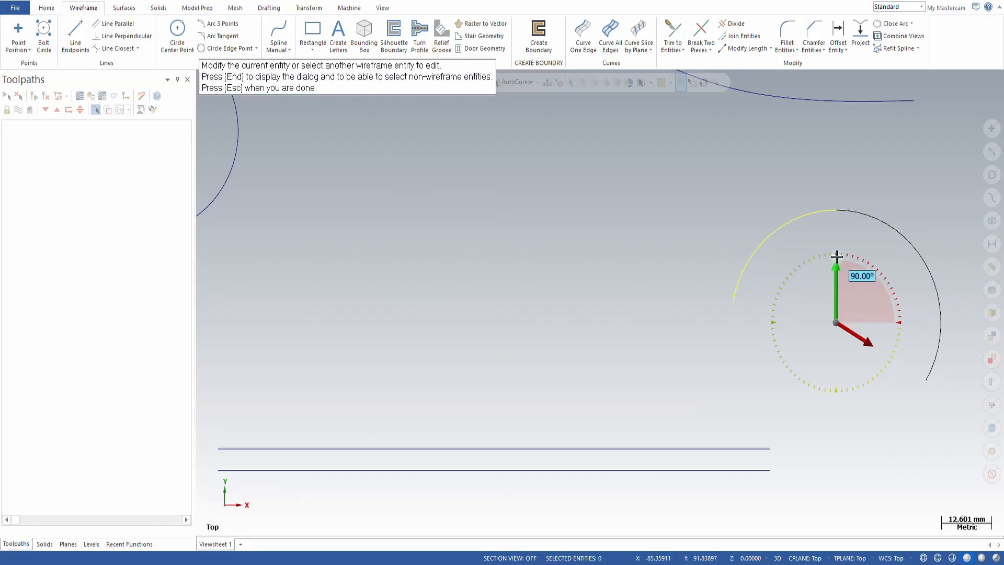
left_click(837, 256)
Sweep the arc's red-handle end clockwise around the centre and set its angle value to 15°
left_click(871, 348)
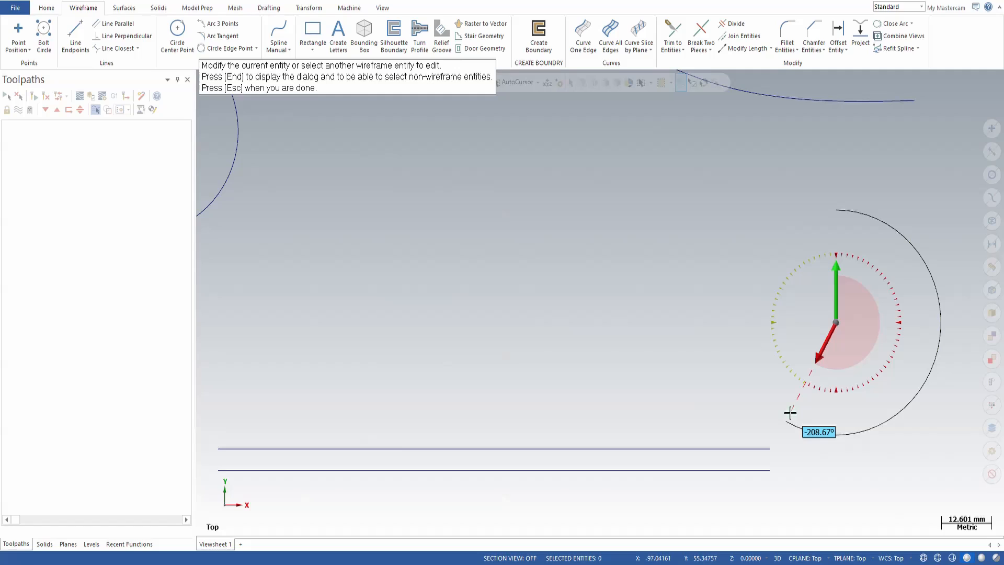
left_click(790, 413)
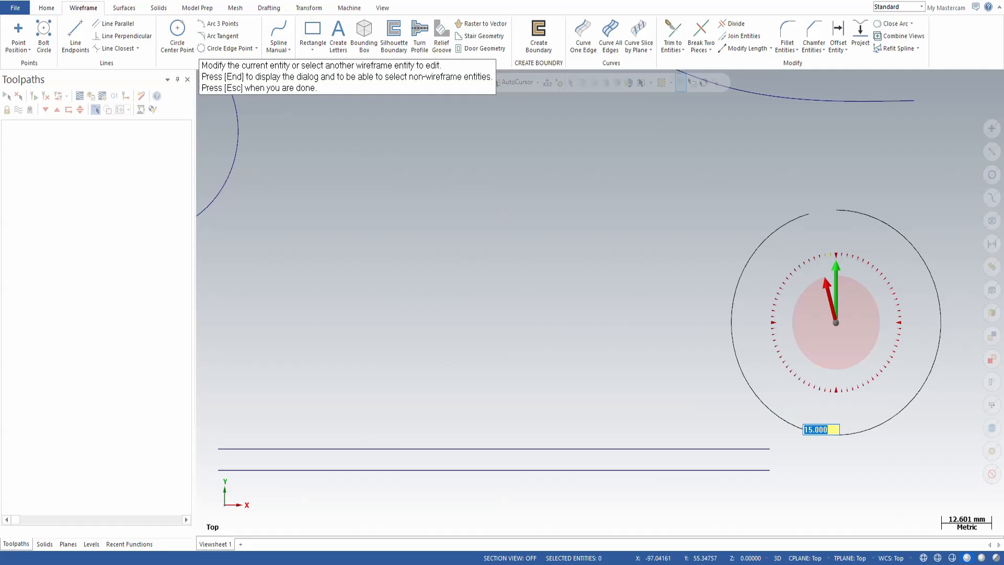
scroll(437, 318, "down", 7)
scroll(816, 361, "up", 12)
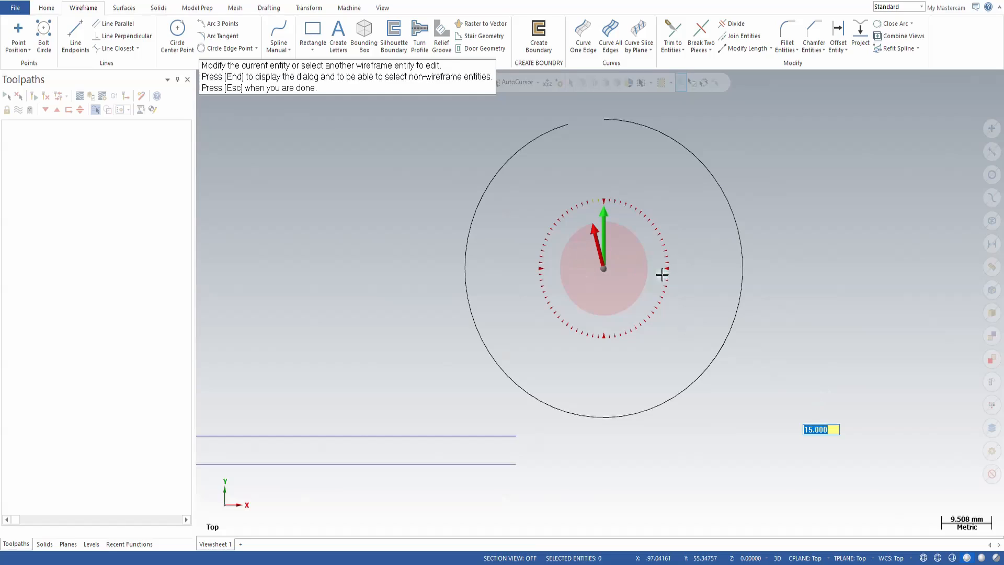
Rotate the arc's green-handle end clockwise from the top of the arc and set its angle to 15°
scroll(650, 246, "up", 1)
left_click(602, 205)
type("1")
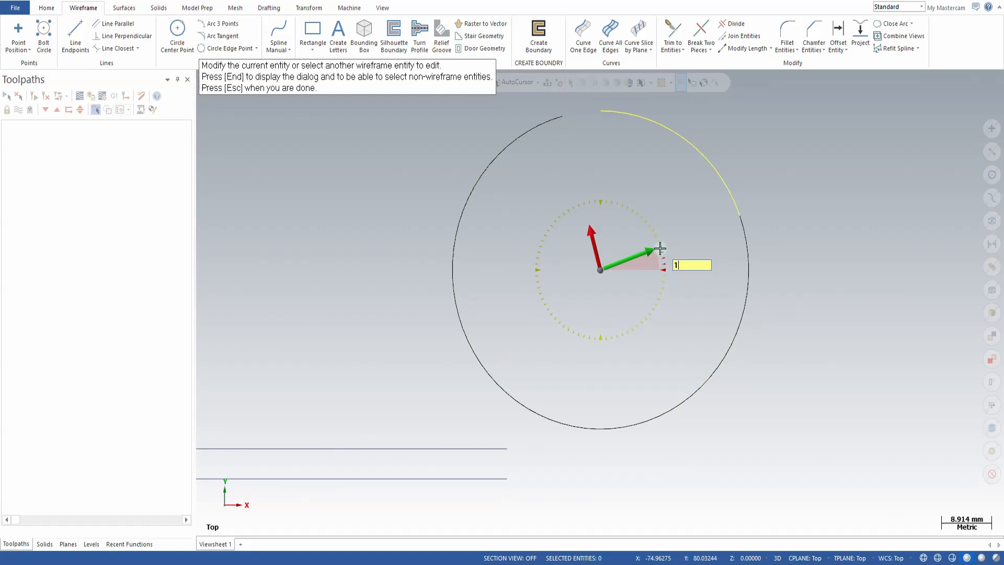
type("5")
key("Return")
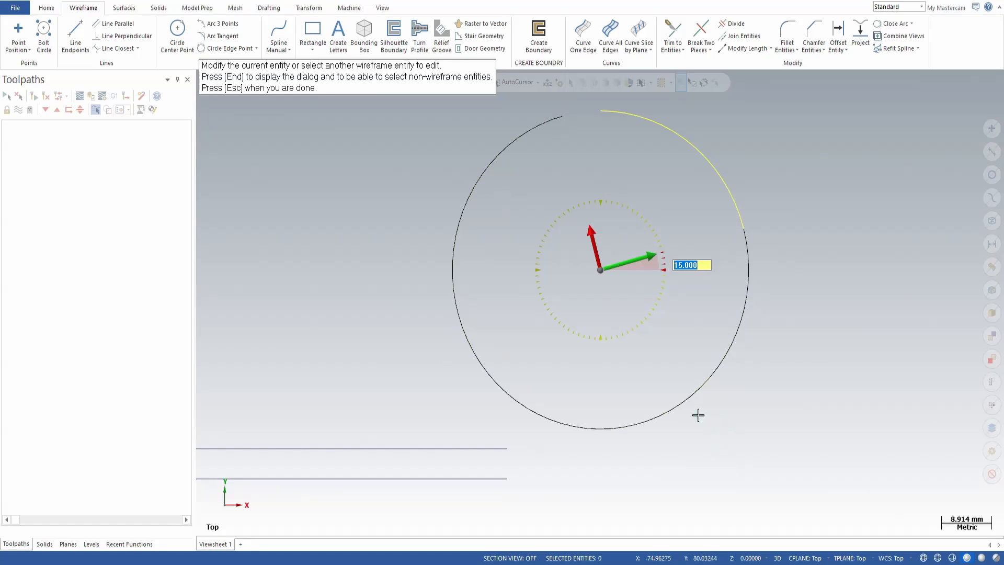
left_click(712, 346)
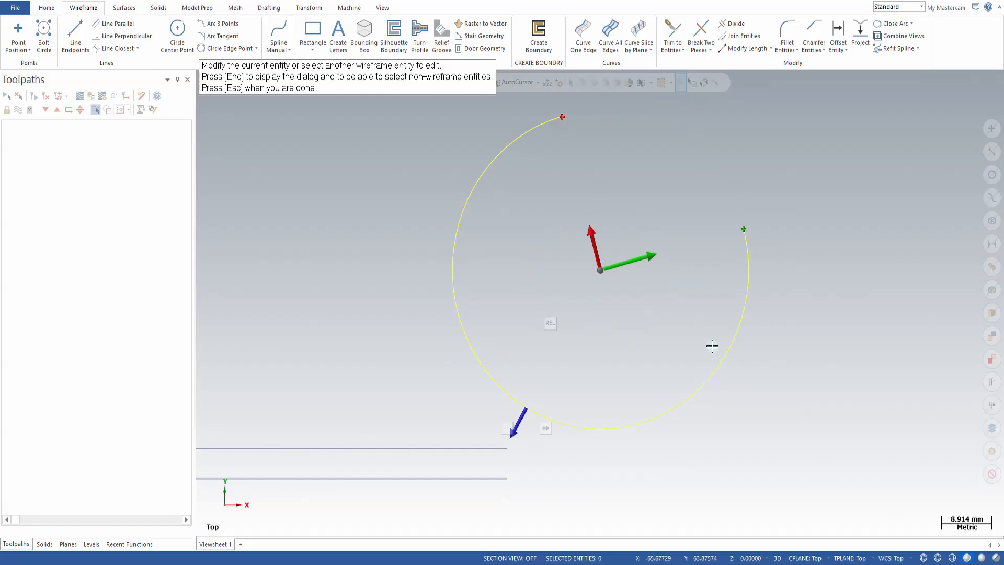
Shrink the arc's radius along its radius ruler and move the whole arc slightly to the right by its centre point
left_click(518, 423)
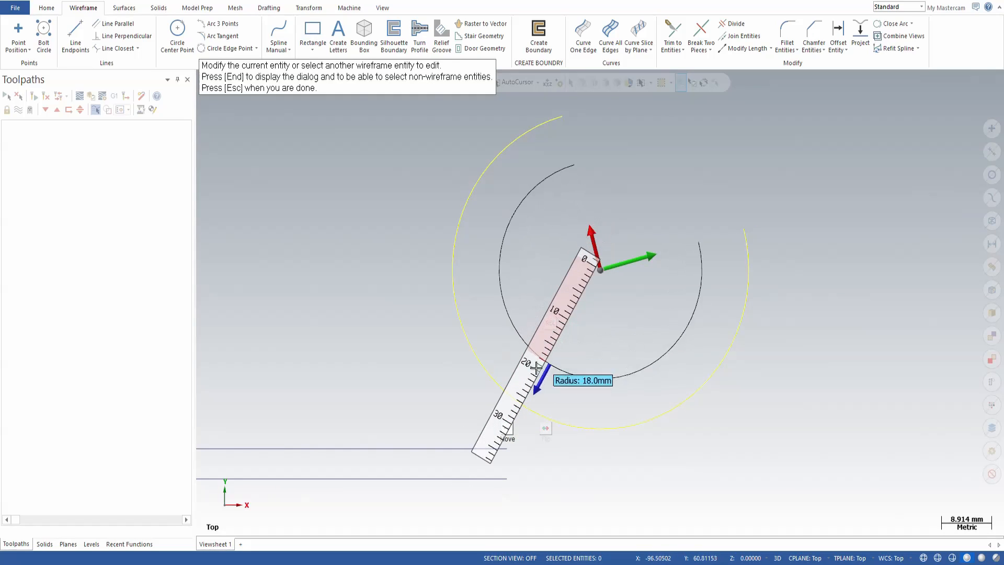
left_click(562, 348)
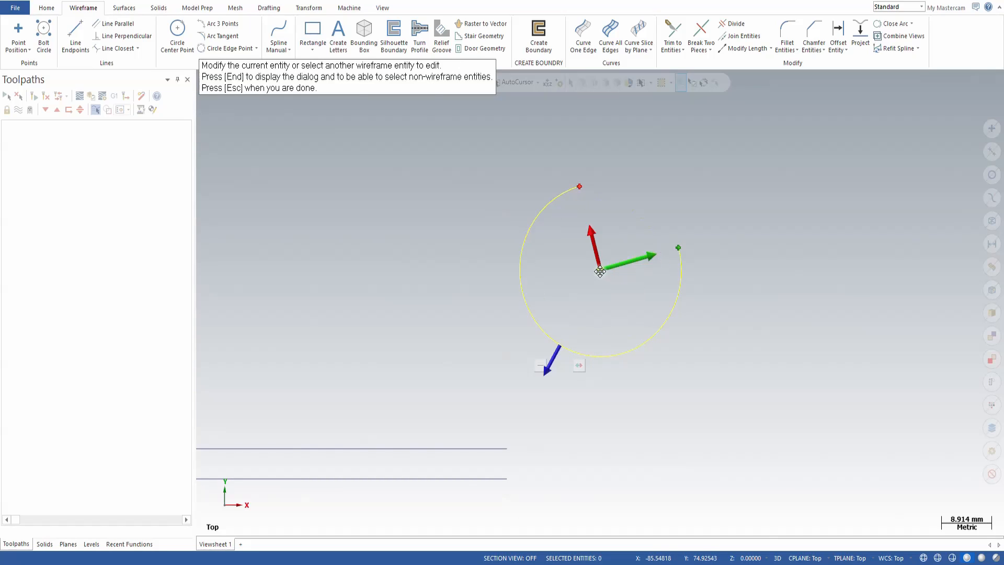
left_click_drag(603, 276, 625, 280)
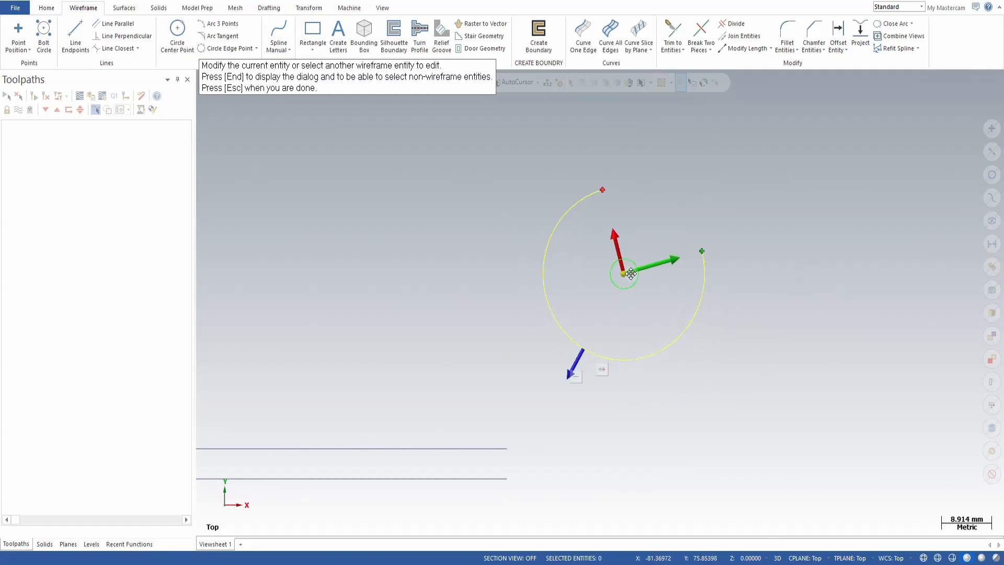
Flip the arc to its shorter complementary section and move its centre onto the right endpoint of the upper line
left_click(603, 370)
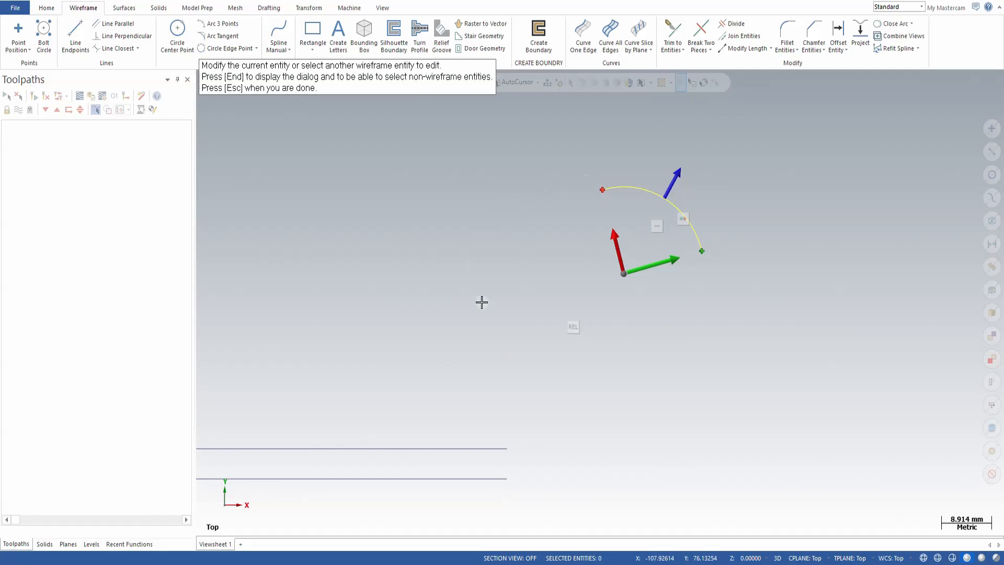
left_click(683, 219)
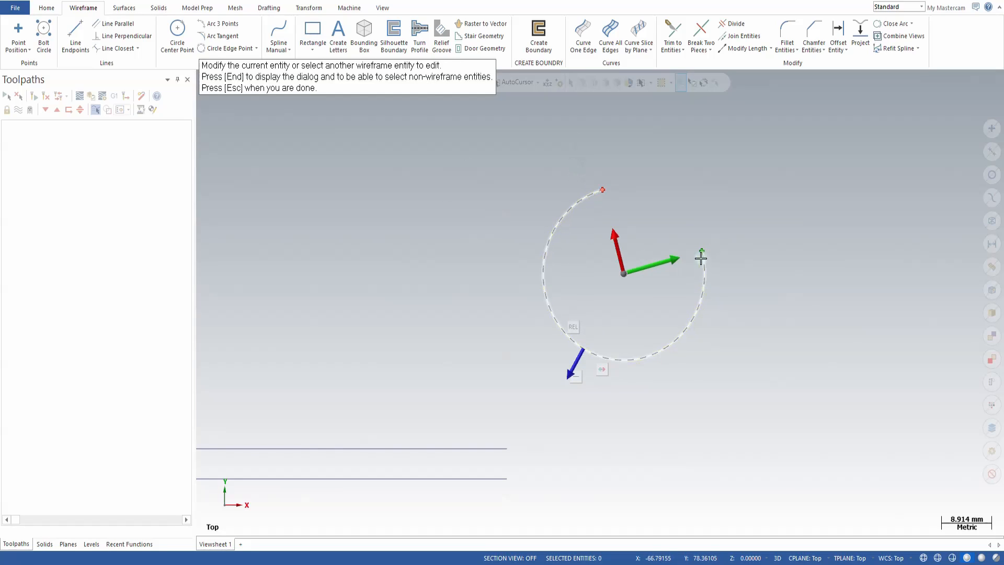
left_click(603, 375)
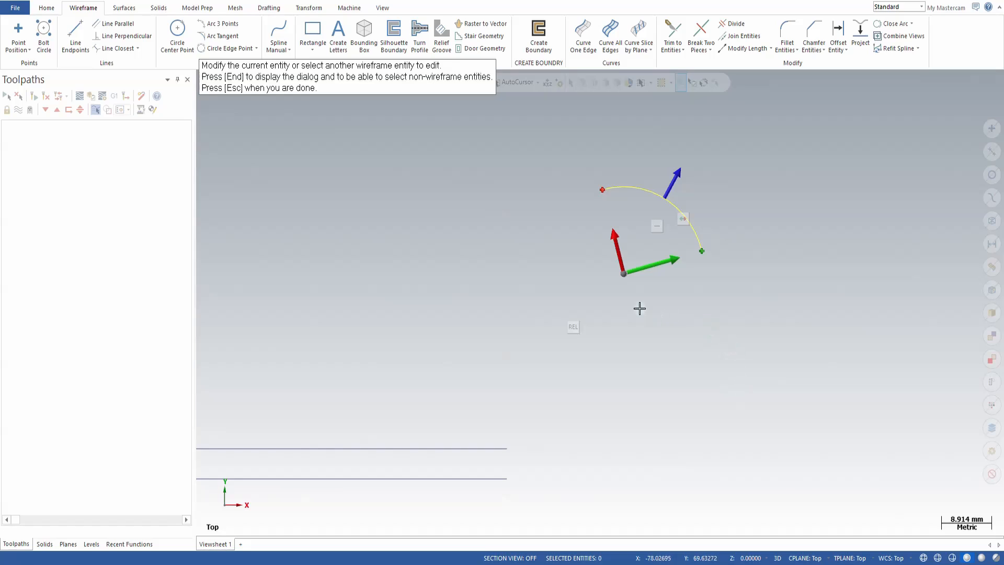
left_click_drag(625, 274, 507, 448)
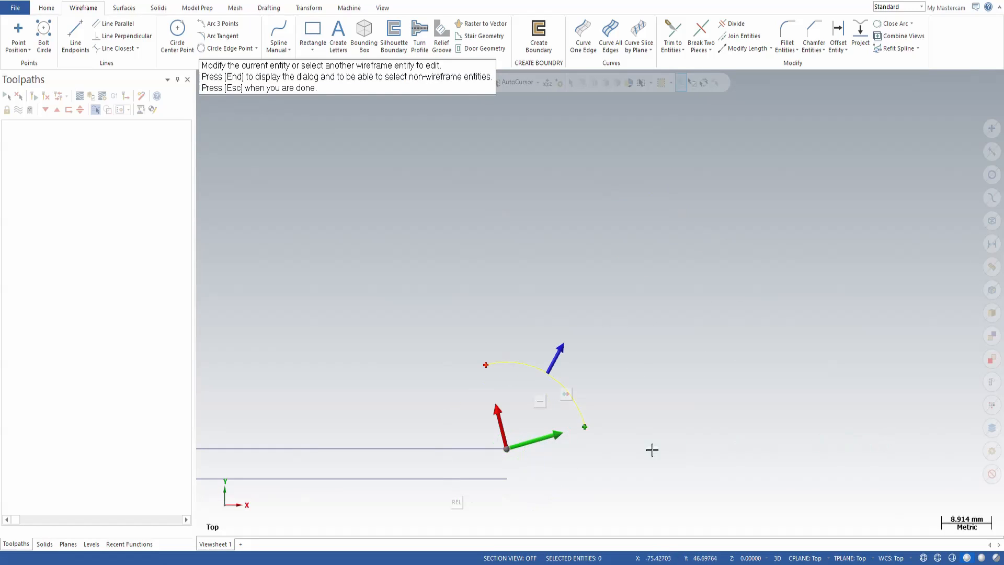
Rotate the arc's red-handle end onto the upper line and its green-handle end onto the lower line
scroll(706, 366, "down", 7)
scroll(519, 438, "up", 15)
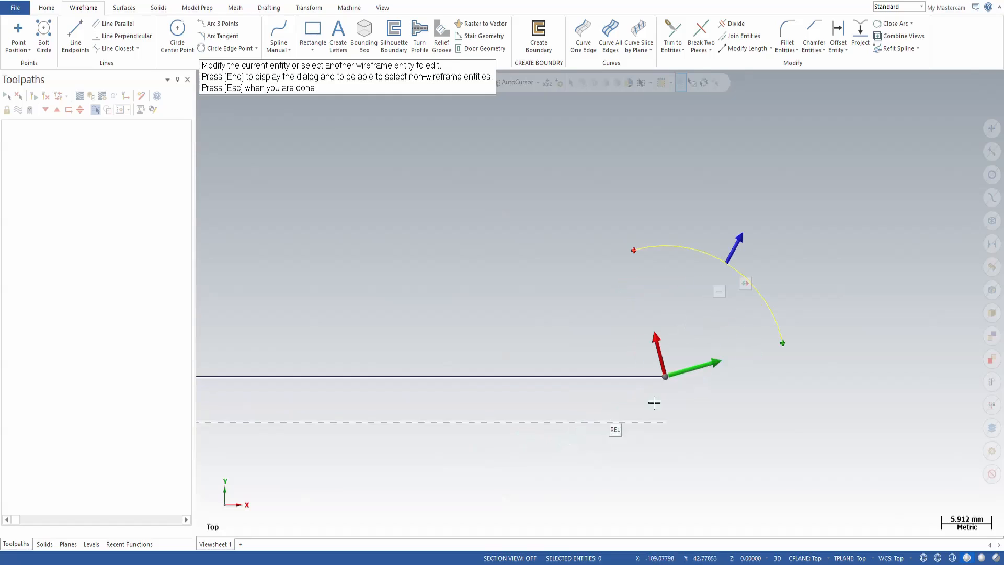
scroll(885, 414, "down", 1)
scroll(885, 414, "down", 1)
left_click_drag(681, 374, 479, 382)
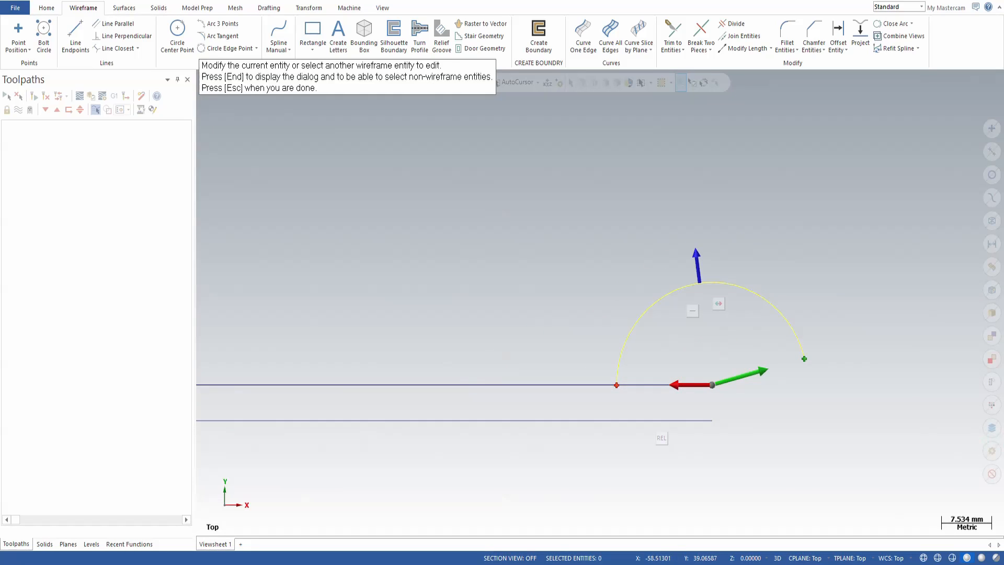
left_click_drag(769, 372, 626, 422)
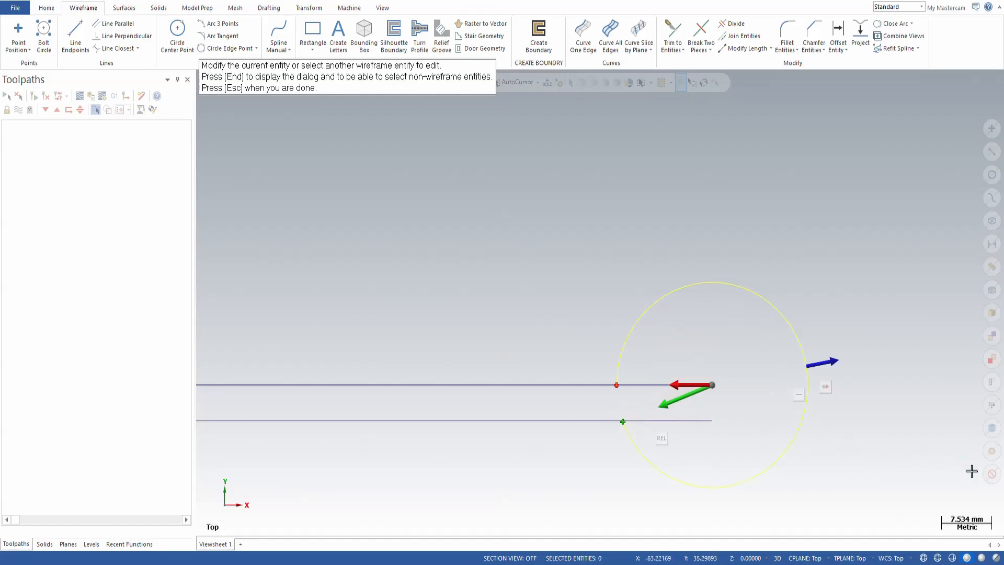
Open the full circle into its lower arc with the red-handle end at the upper left, and move it down-left by its centre
scroll(840, 434, "down", 3)
scroll(713, 296, "down", 2)
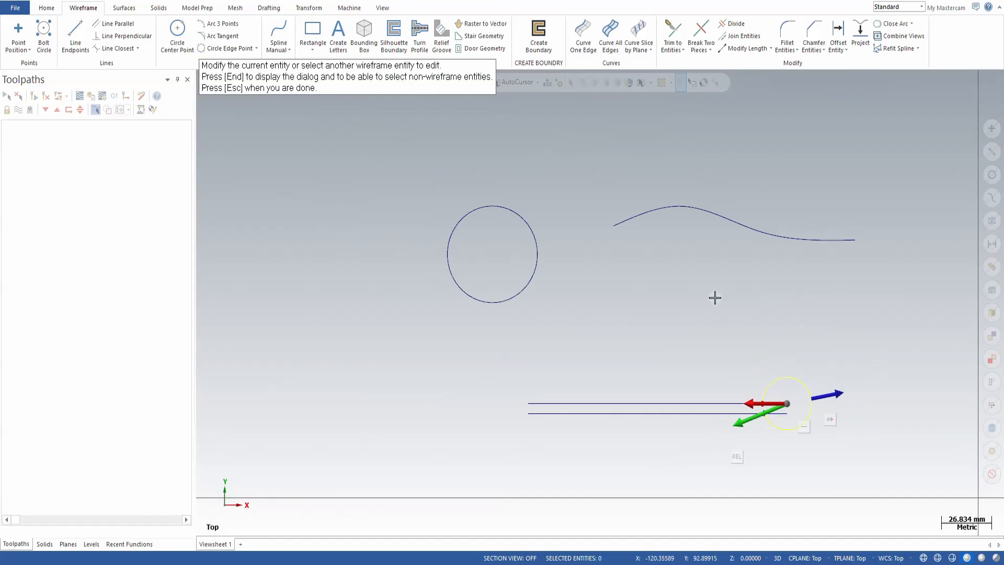
left_click(533, 237)
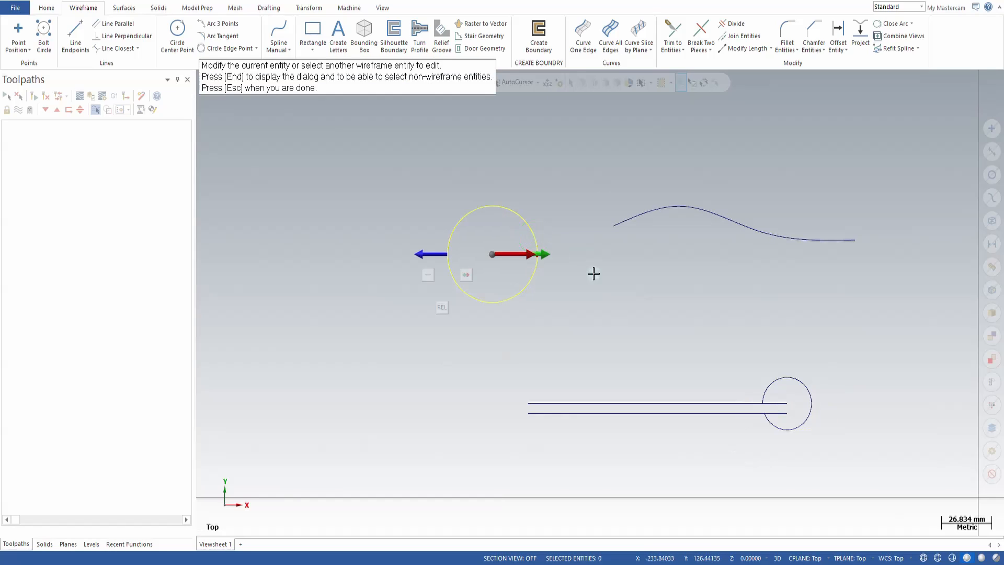
left_click_drag(544, 255, 463, 218)
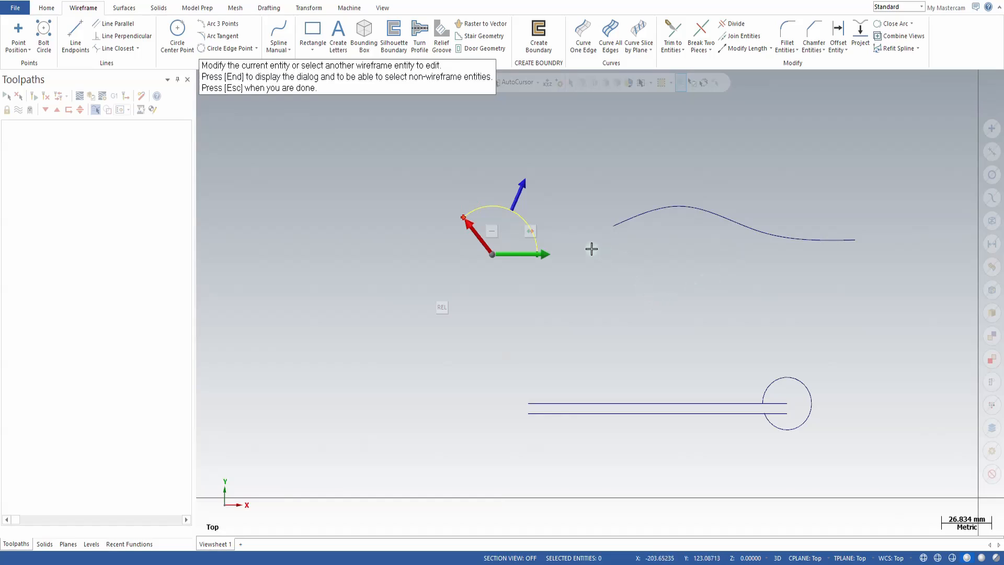
left_click(492, 255)
left_click(477, 294)
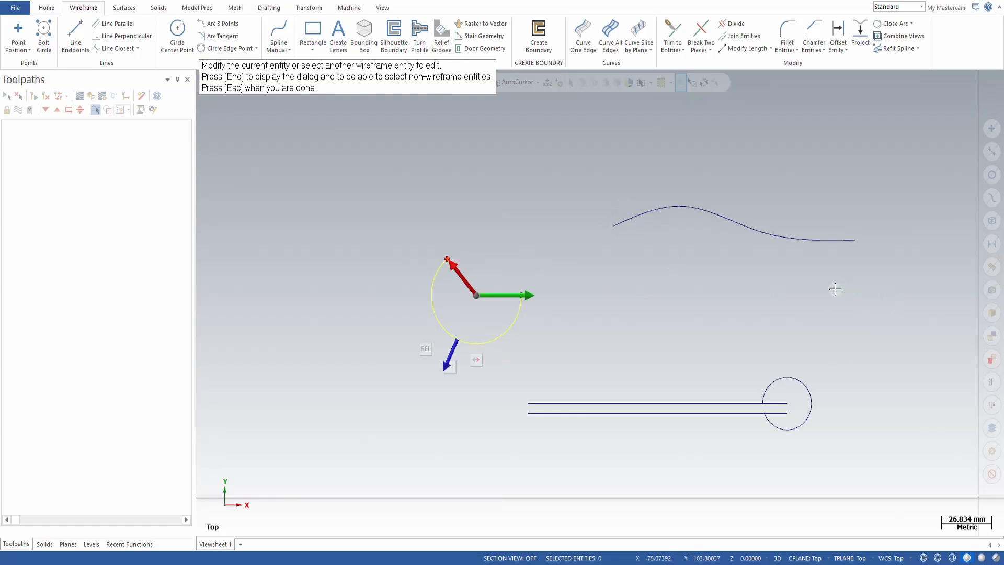
Extend the spline outward from its right endpoint and move the whole spline down and to the left by its midpoint
scroll(857, 194, "up", 6)
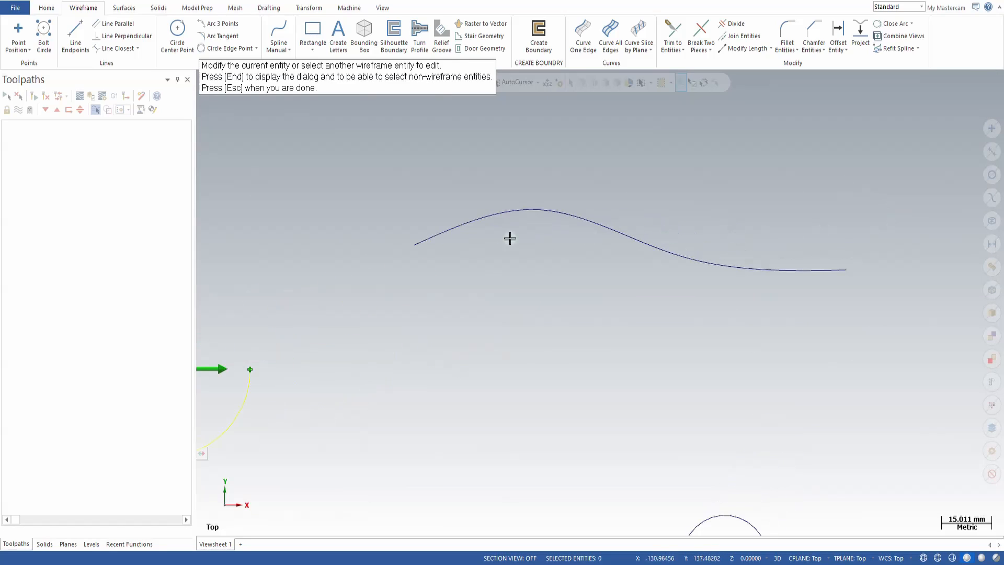
scroll(224, 267, "down", 3)
scroll(579, 236, "up", 2)
scroll(716, 248, "down", 1)
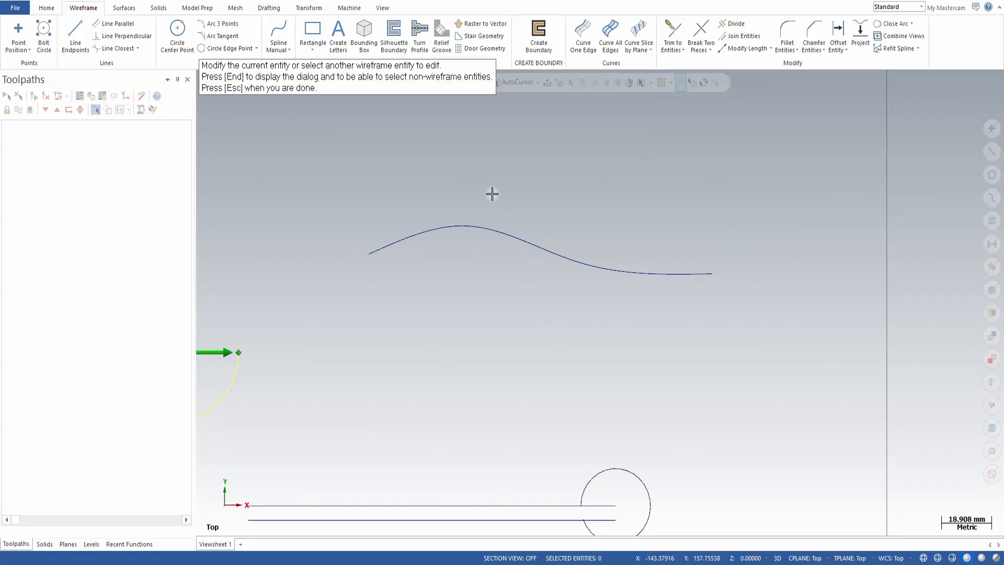
left_click(548, 251)
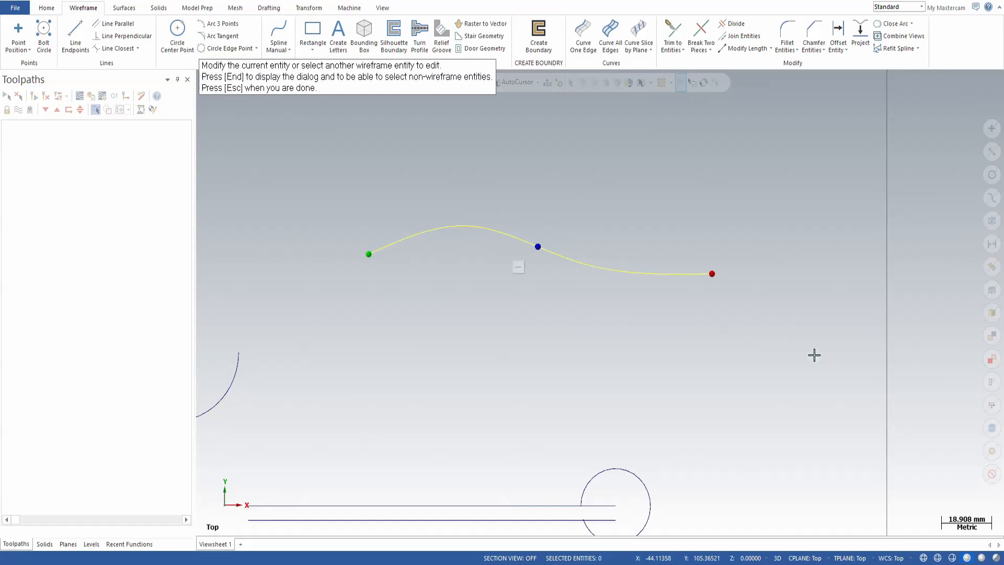
left_click_drag(714, 275, 830, 285)
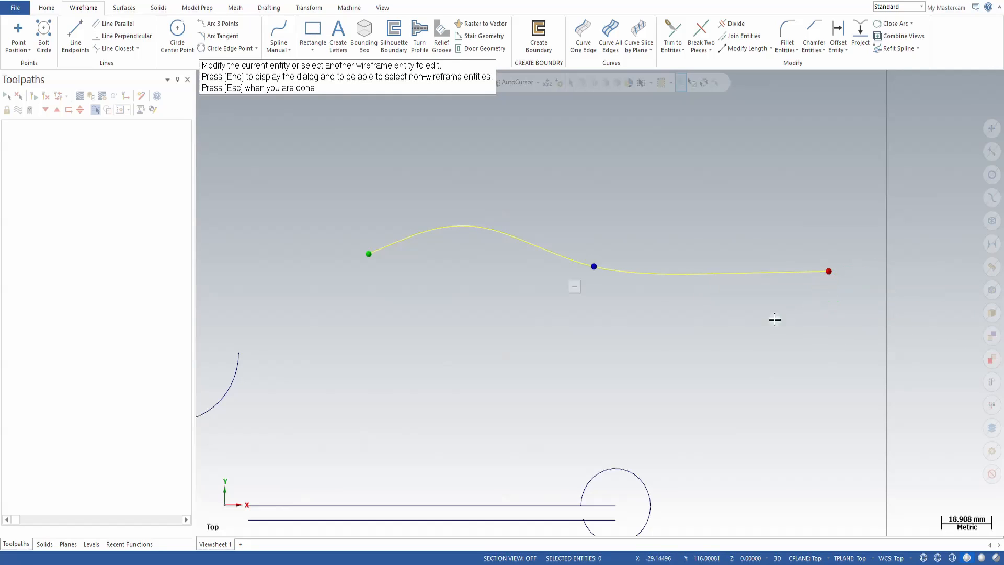
left_click_drag(364, 253, 388, 251)
left_click_drag(616, 262, 528, 316)
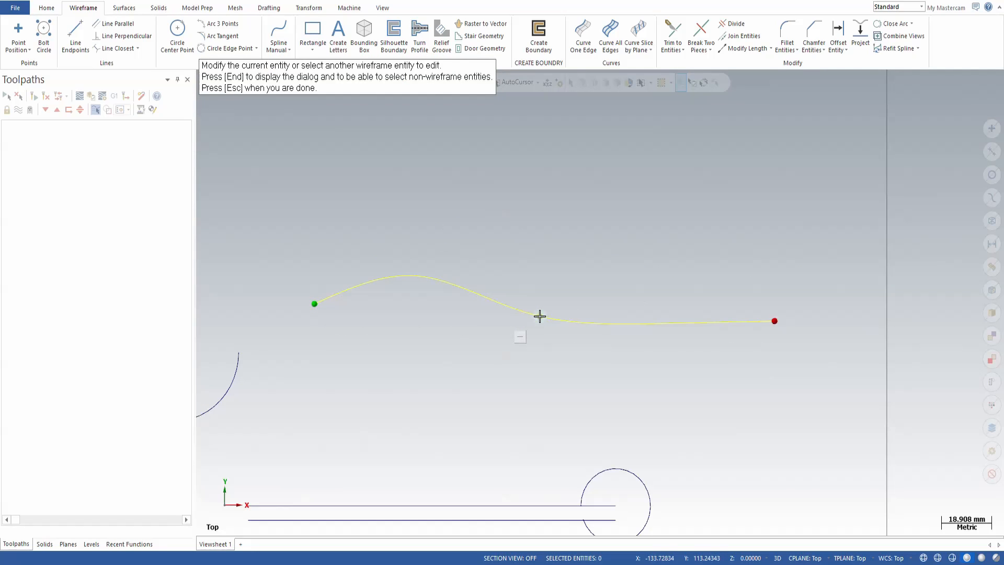
Copy the spline slightly up and to the right by its midpoint, and extend the original spline's left endpoint outward
left_click_drag(539, 316, 548, 300)
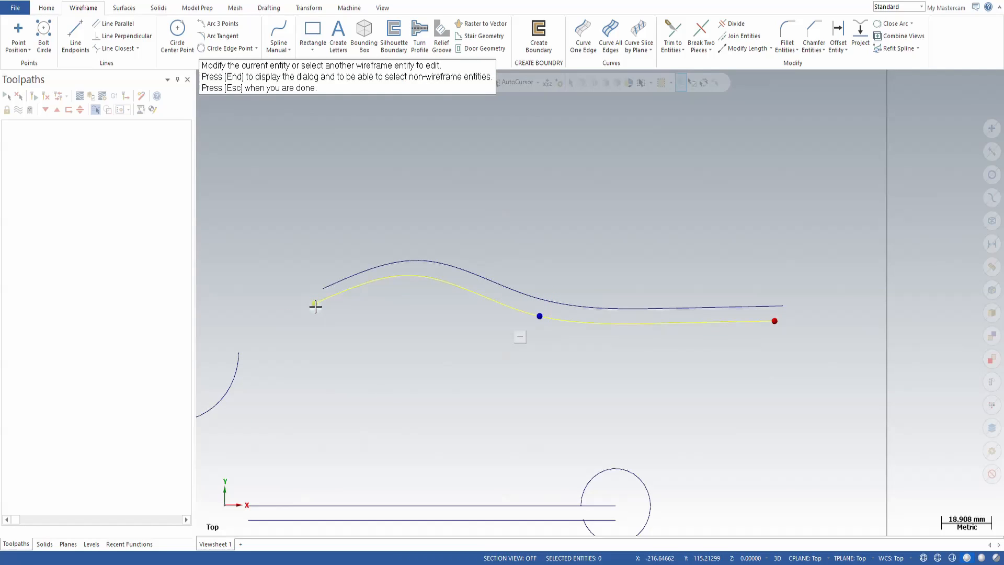
left_click_drag(315, 307, 265, 325)
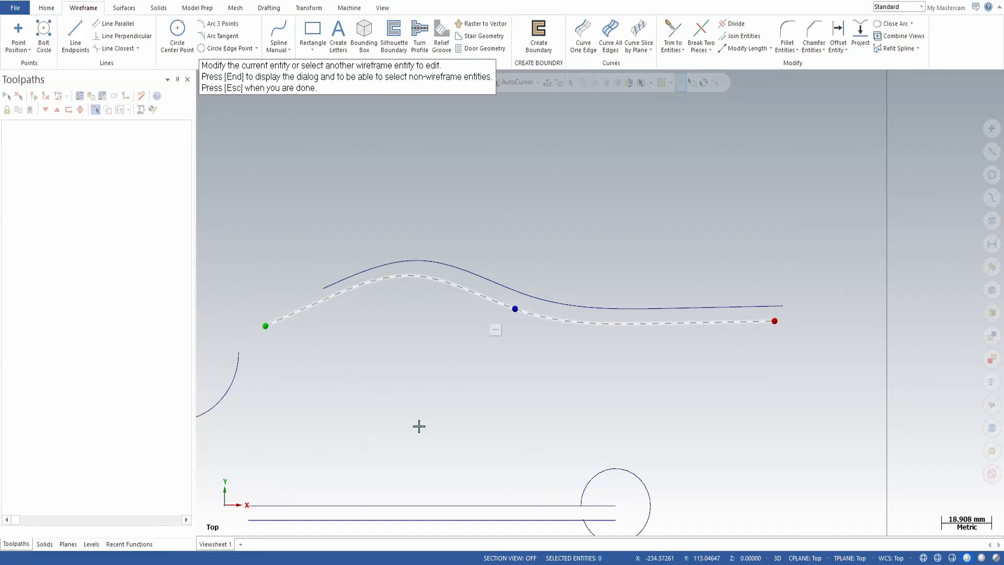
scroll(821, 397, "down", 3)
scroll(762, 298, "up", 2)
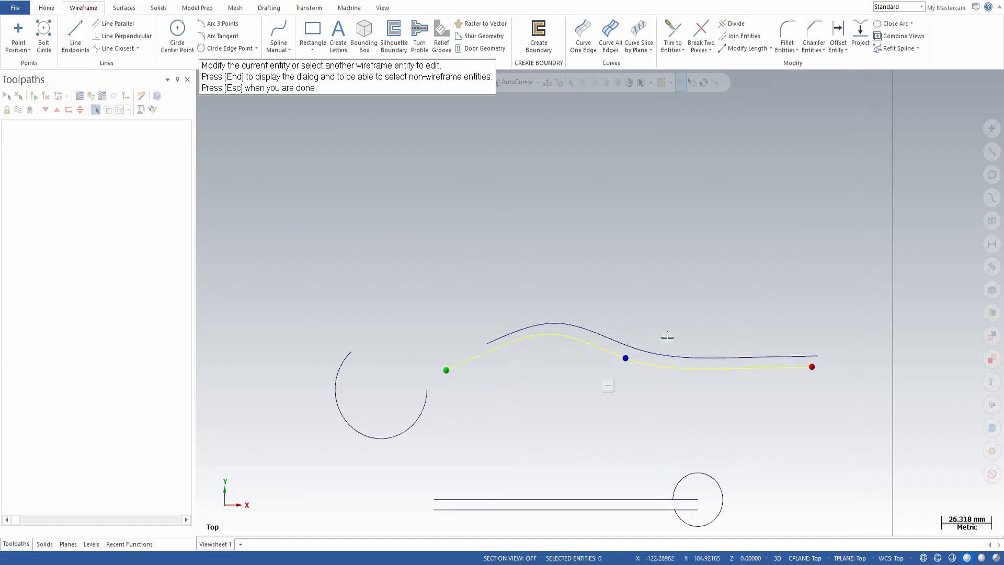
scroll(706, 238, "down", 2)
scroll(605, 391, "up", 3)
scroll(685, 354, "down", 1)
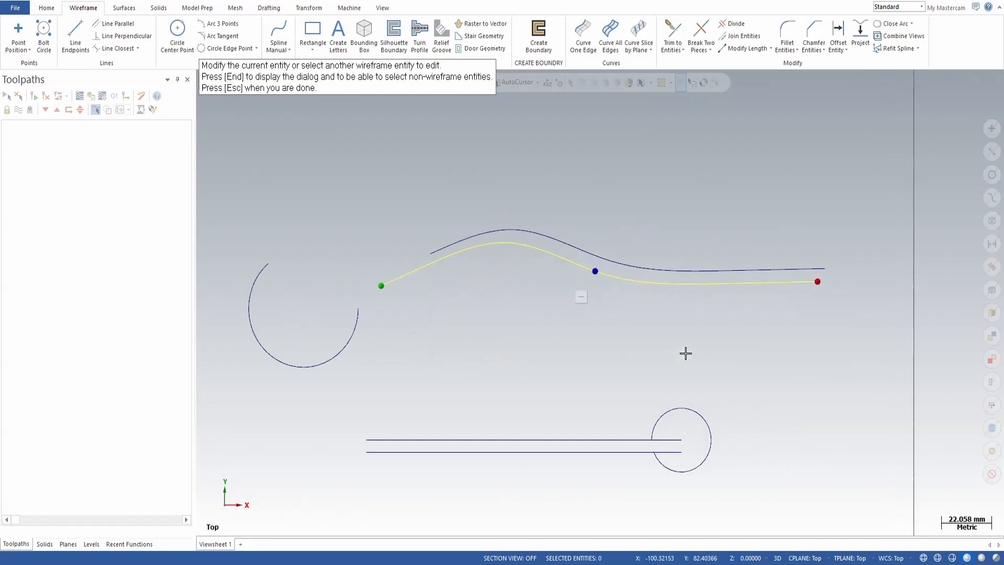
scroll(661, 359, "down", 2)
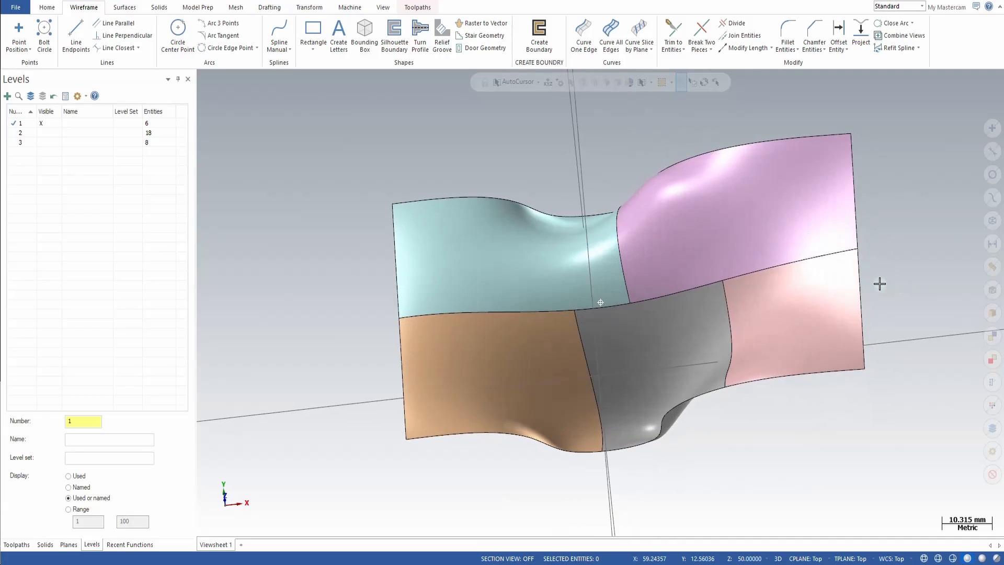
Create a 25 mm line normal to a point on the teal surface, using the Normal direction
mouse_move(879, 284)
middle_mouse_down()
mouse_move(867, 289)
mouse_move(898, 285)
middle_mouse_up()
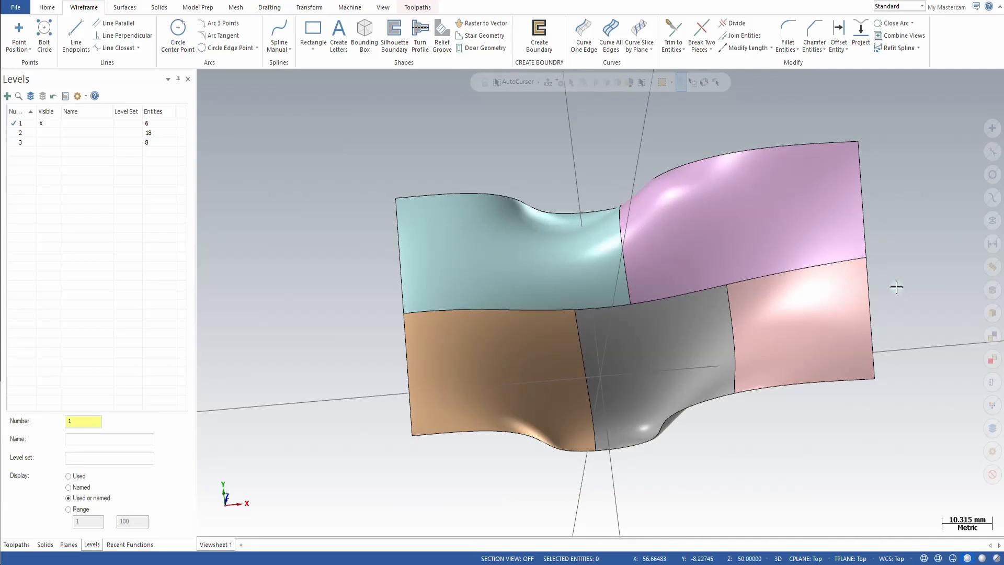
key("alt+1")
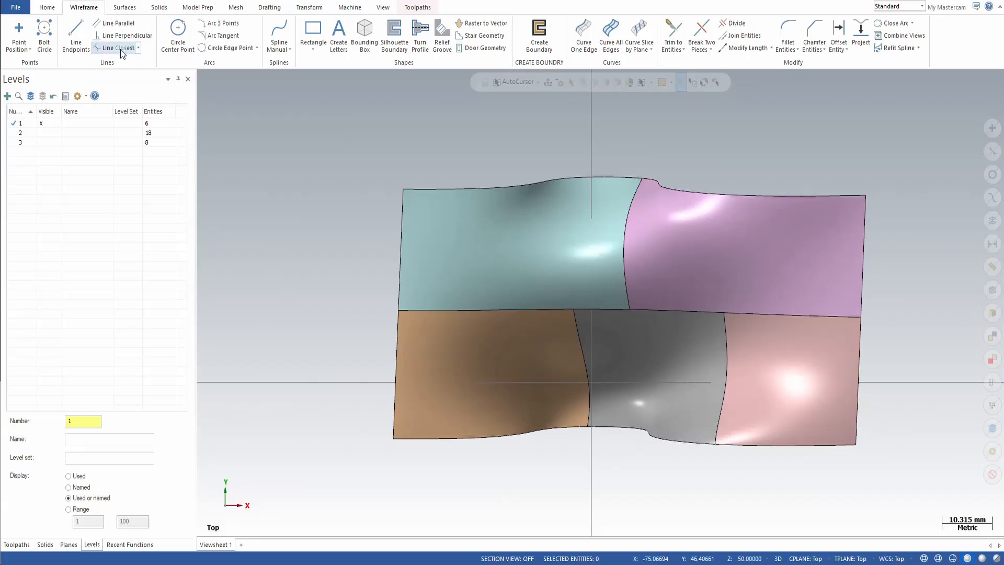
left_click(138, 48)
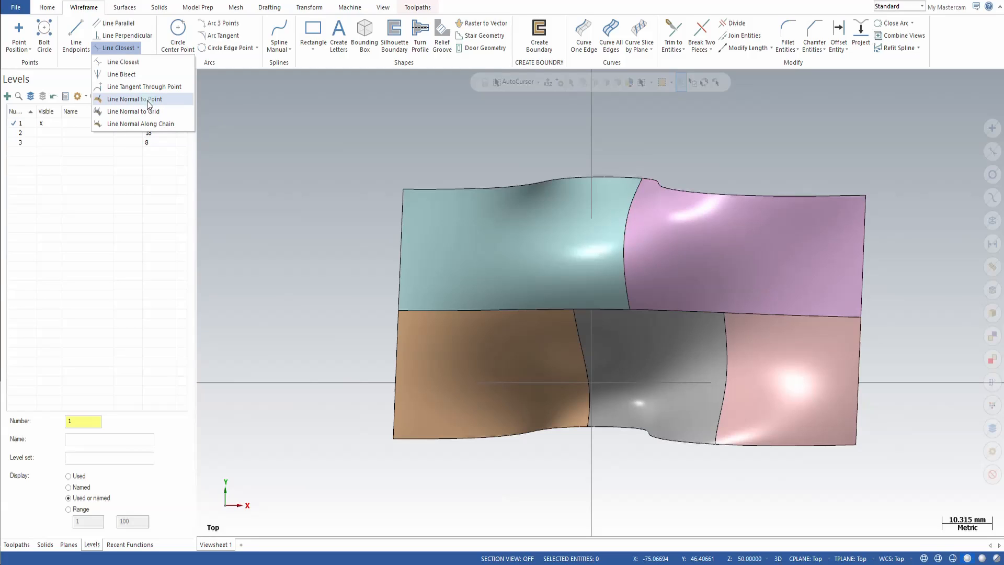
left_click(147, 102)
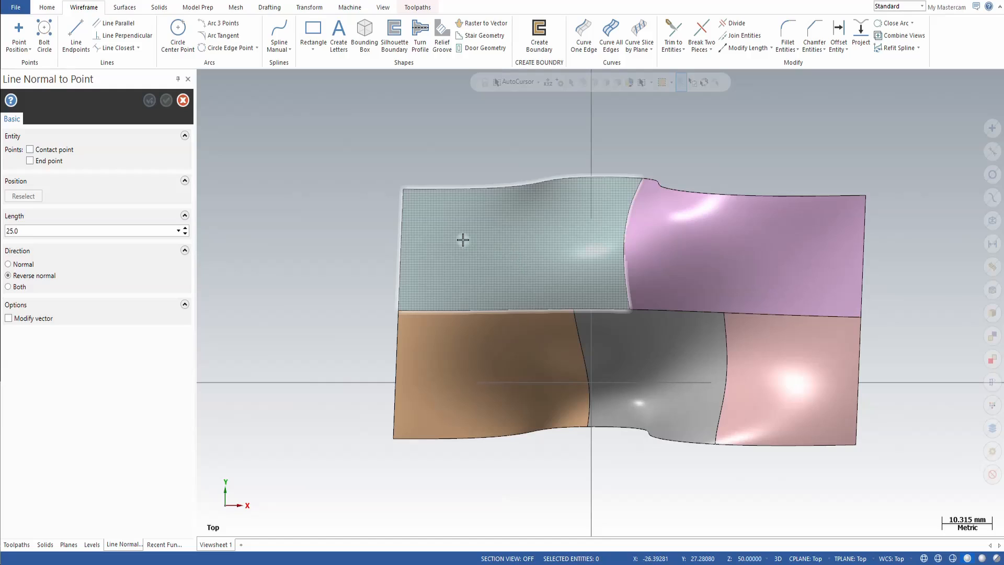
left_click(485, 239)
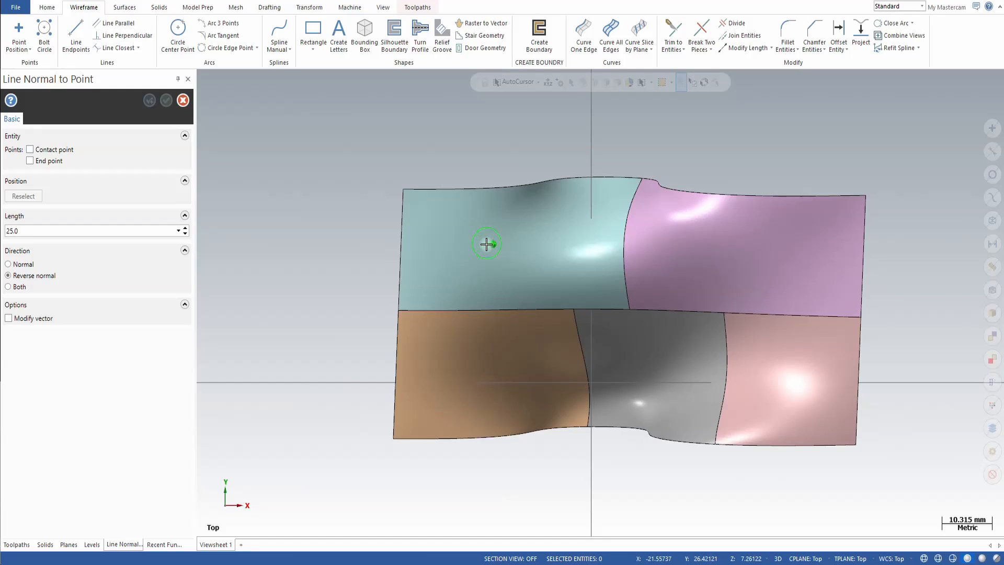
left_click(567, 236)
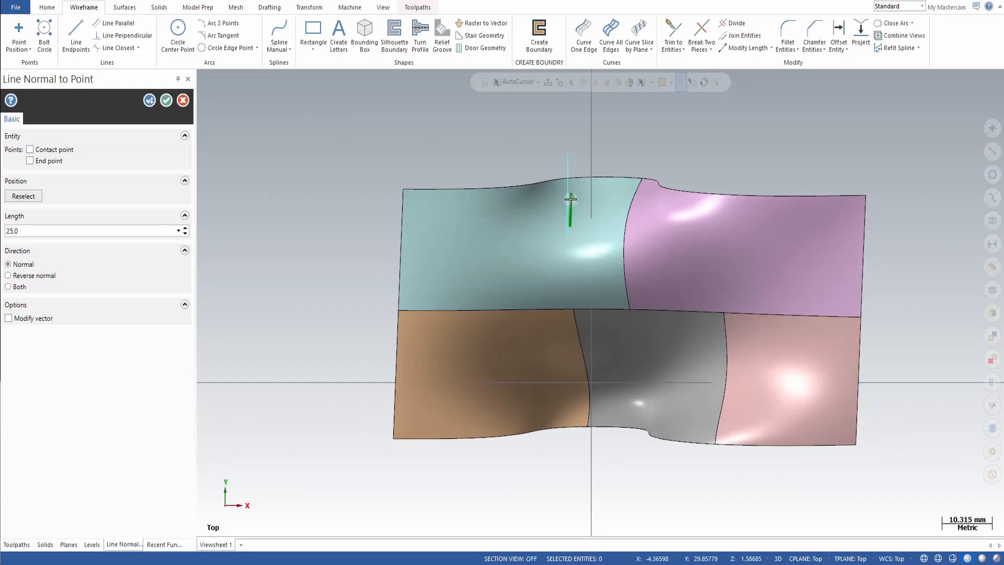
middle_click_drag(571, 206, 663, 283)
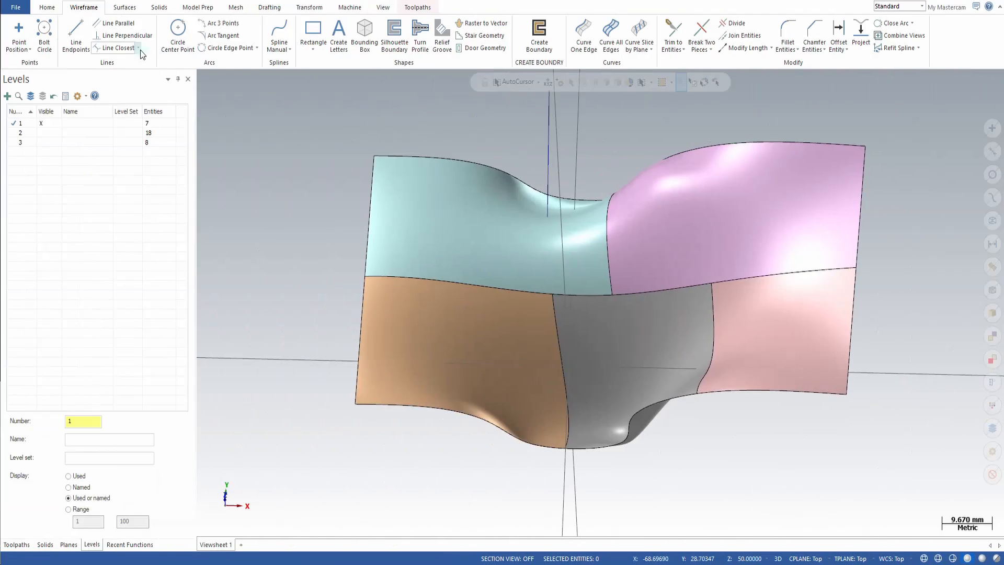
Apply Line Normal to Grid to all five surfaces, with the direction set to Normal
left_click(139, 48)
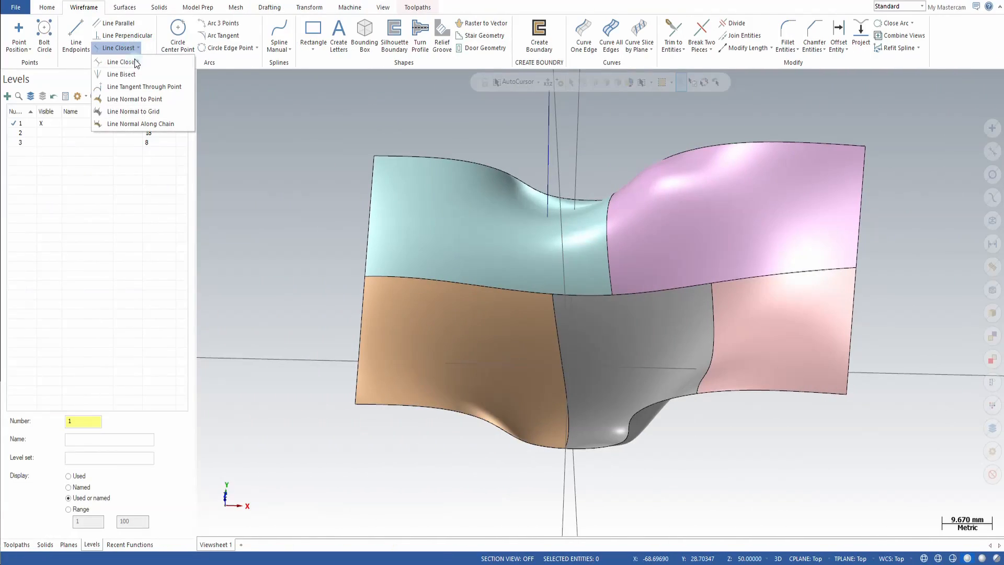
left_click(159, 115)
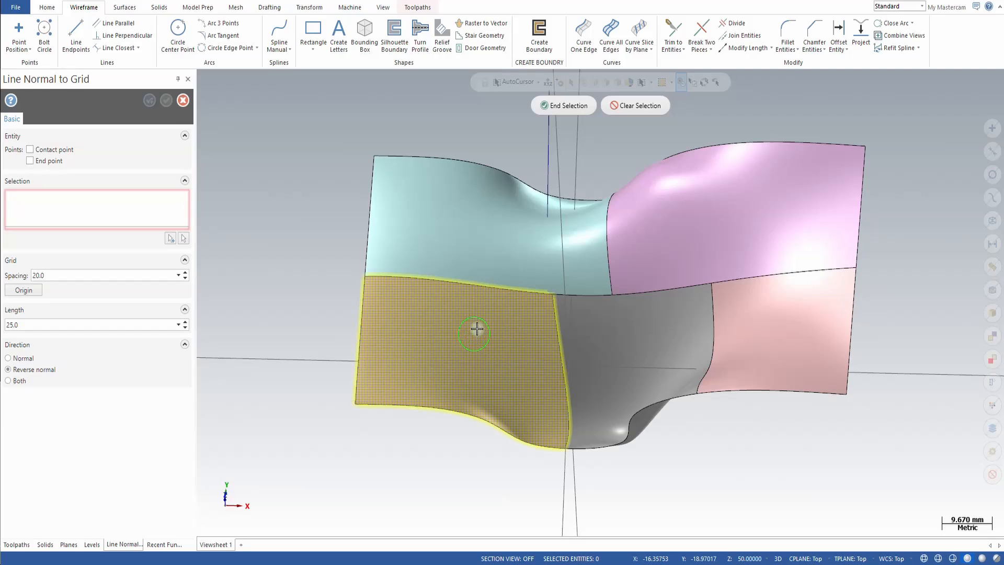
left_click(481, 260)
left_click(608, 327)
left_click(729, 329)
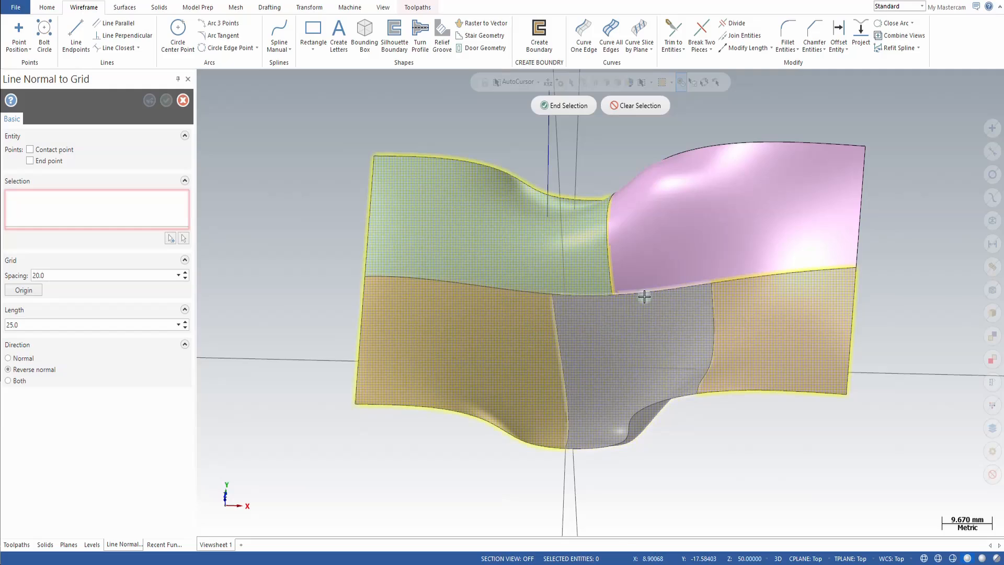
left_click(565, 105)
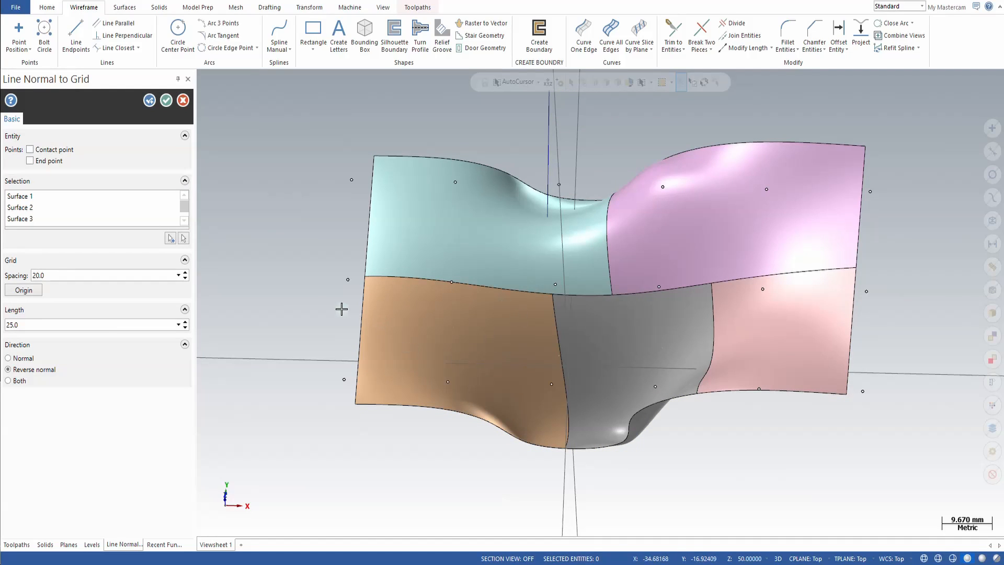
left_click(8, 359)
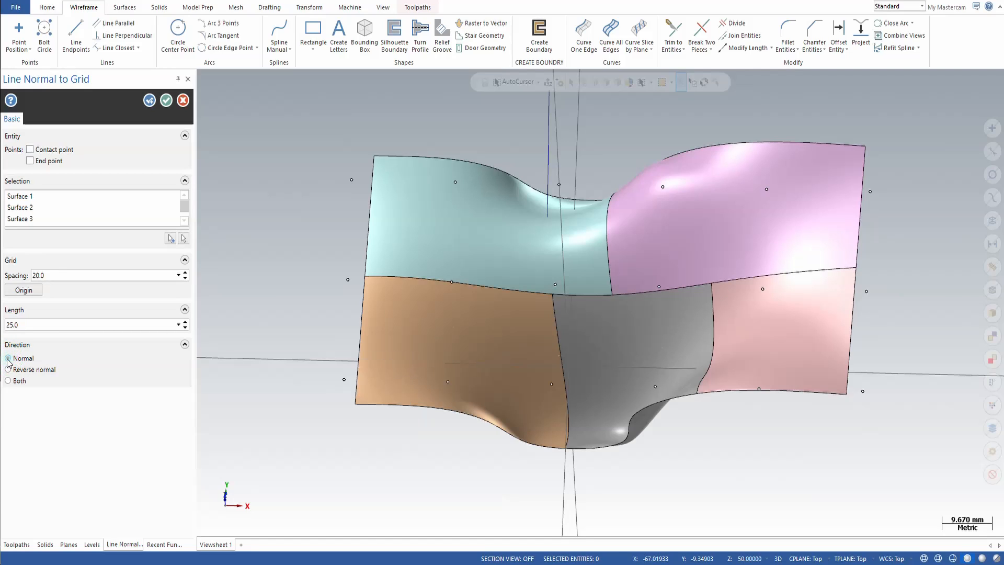
mouse_move(296, 437)
middle_mouse_down()
mouse_move(328, 410)
mouse_move(320, 460)
mouse_move(302, 437)
middle_mouse_up()
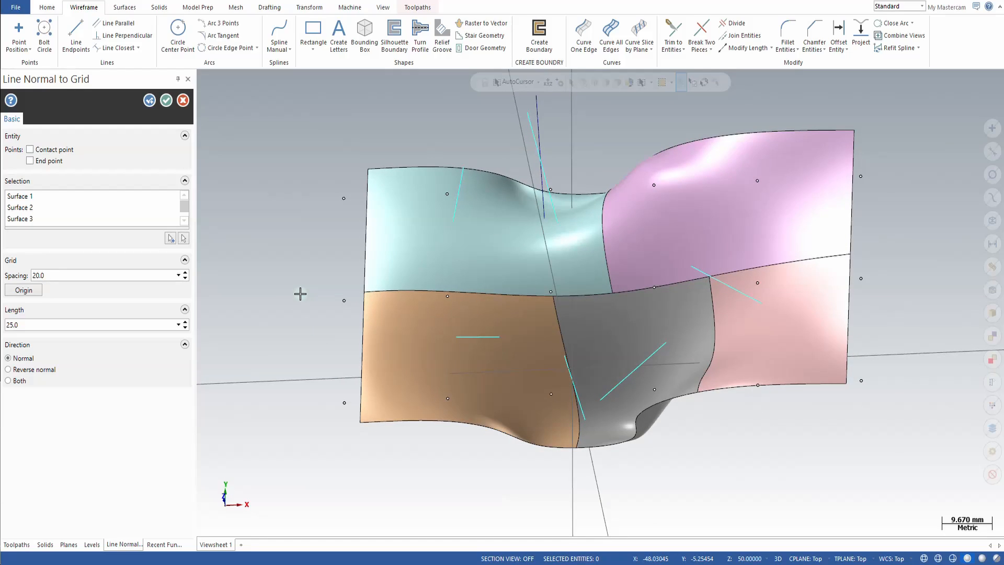
key("alt+1")
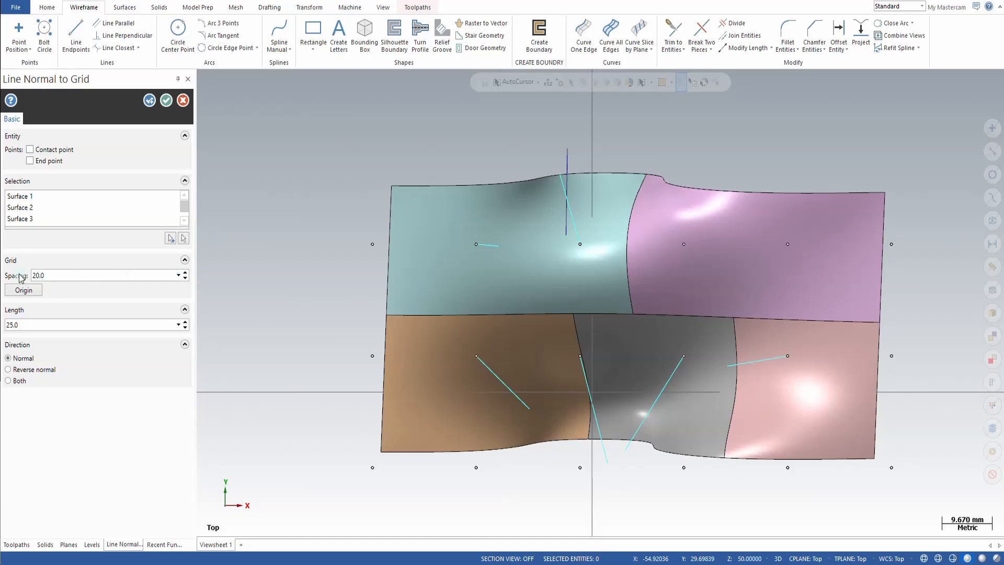
Reduce the grid spacing of the normal lines to 15 mm
left_click(185, 279)
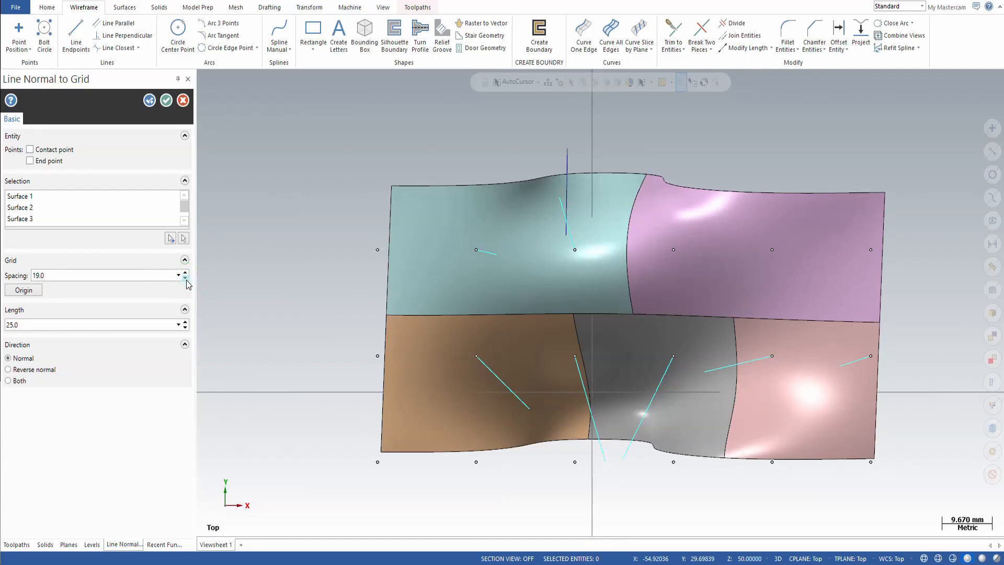
left_click(185, 279)
left_click(185, 279)
left_click(186, 279)
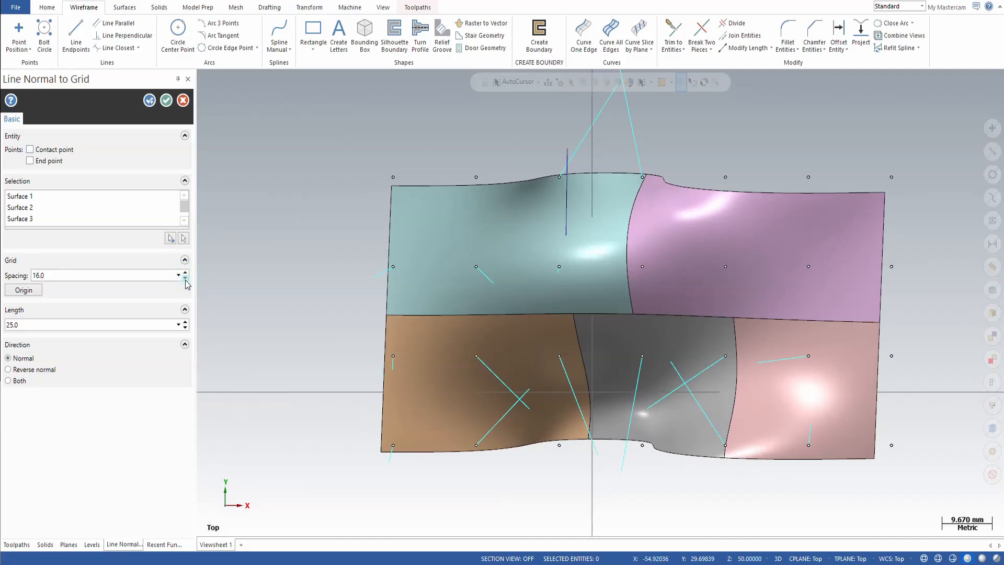
left_click(186, 279)
middle_click_drag(513, 458, 599, 419)
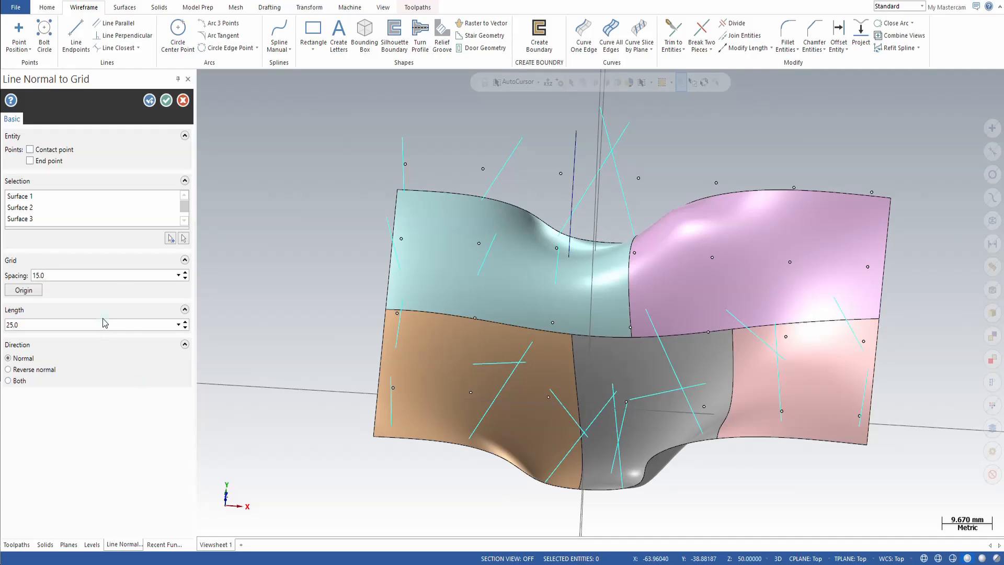
Set the grid spacing to 30 mm and place the grid origin at the outer corner shared by the teal and orange surfaces
left_click(102, 277)
type("30")
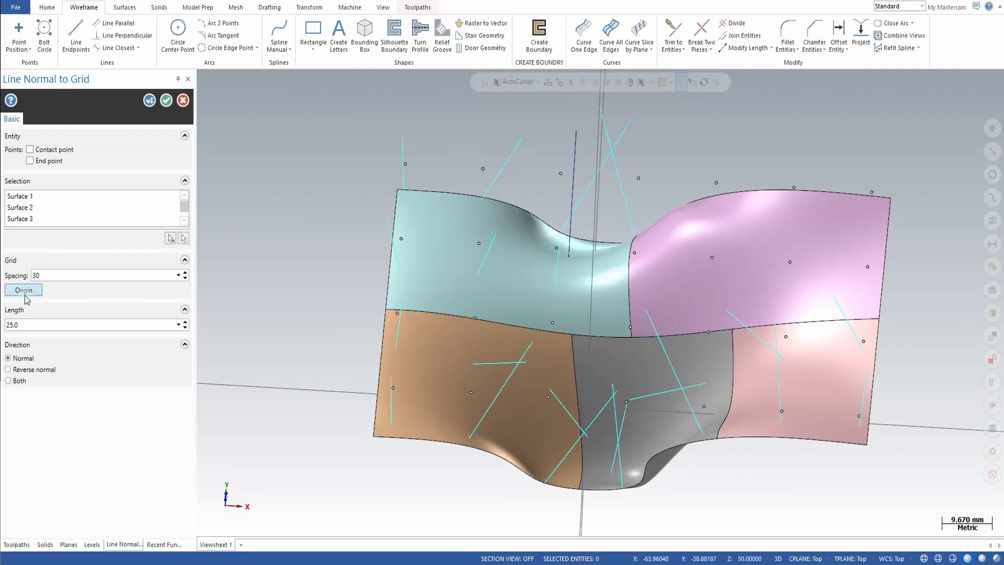
left_click(24, 292)
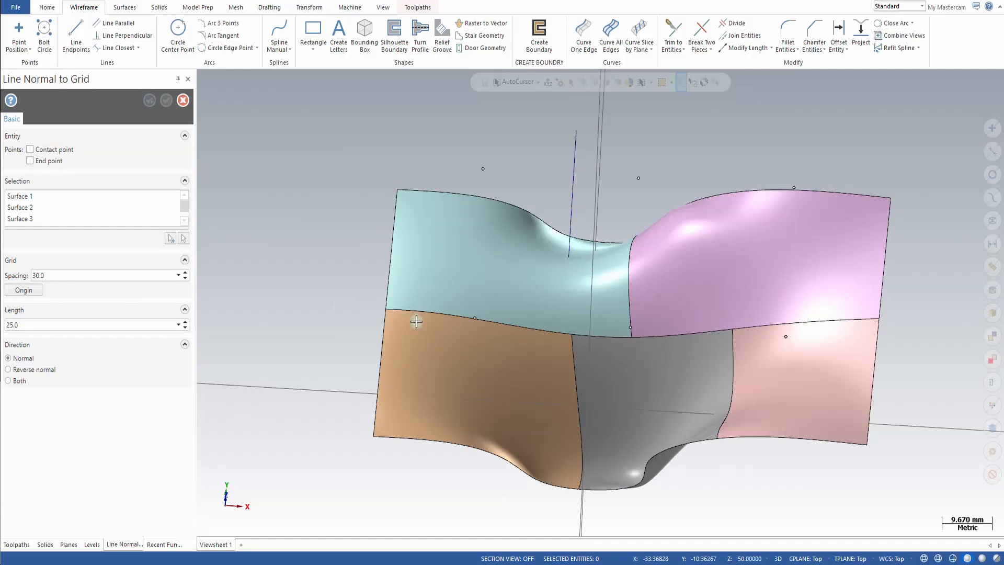
left_click(385, 309)
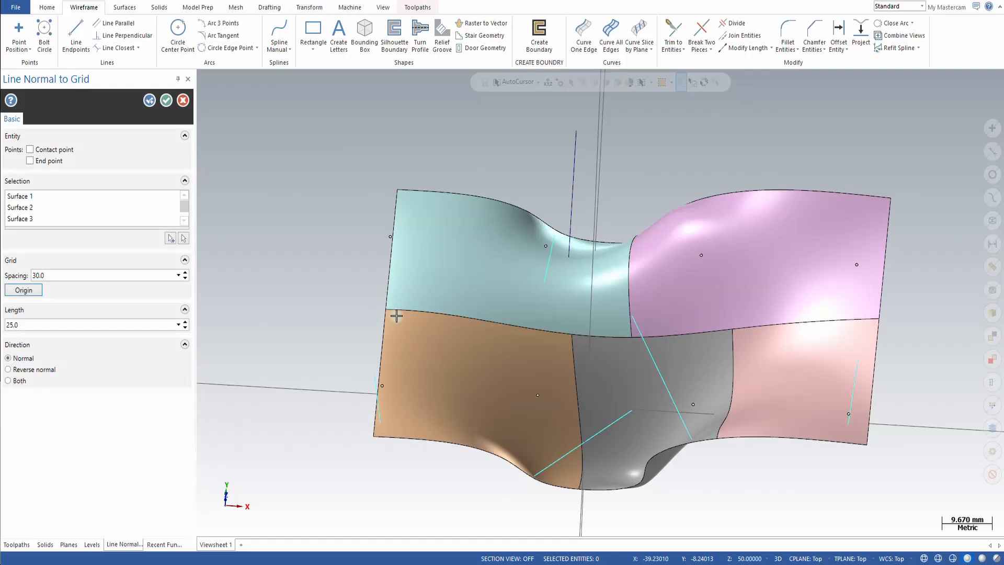
Move the grid origin near the teal surface's left edge, and then into the empty space left of the orange surface
mouse_move(444, 352)
middle_mouse_down()
mouse_move(477, 411)
mouse_move(451, 416)
mouse_move(429, 356)
middle_mouse_up()
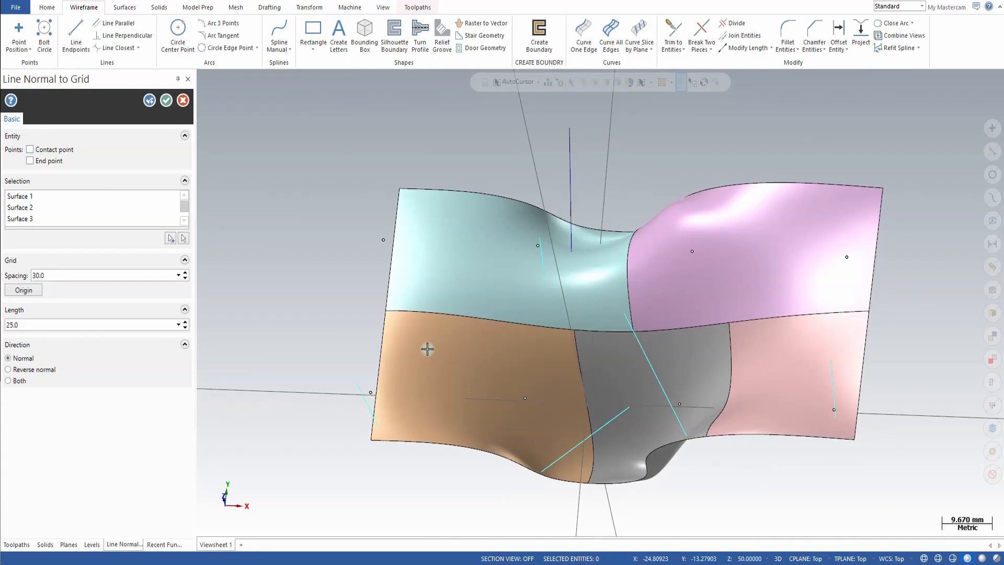
key("alt+1")
left_click(26, 290)
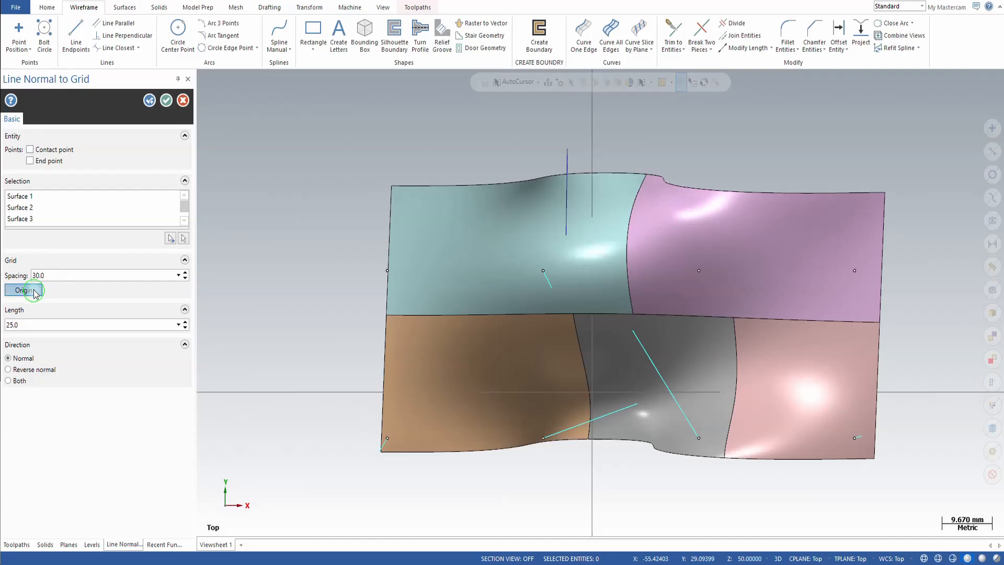
left_click(232, 125)
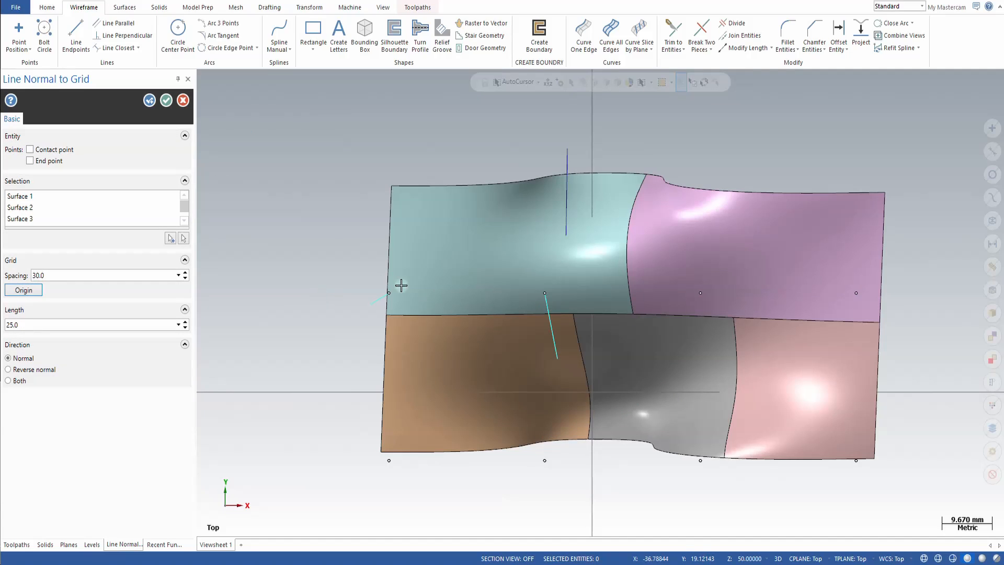
left_click(24, 290)
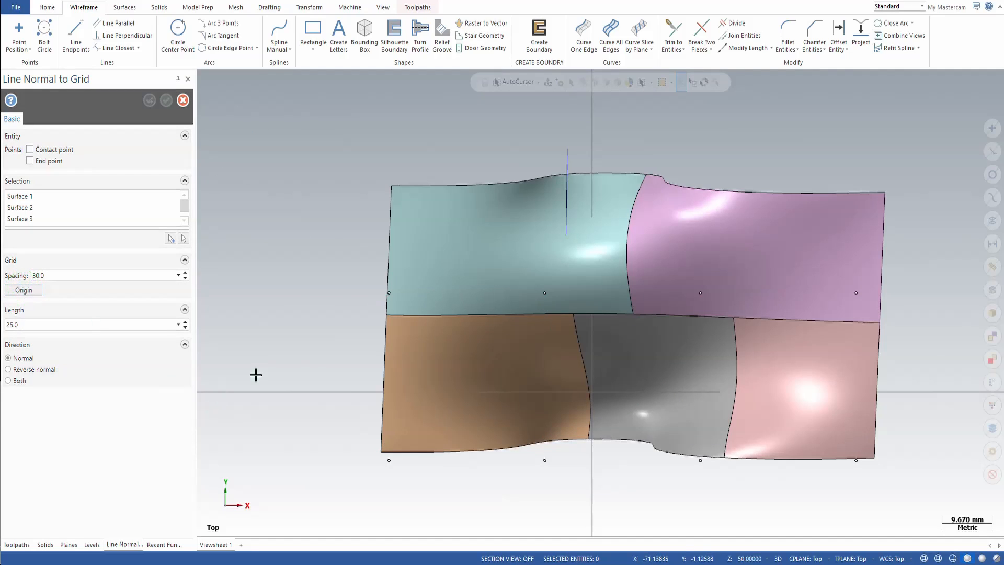
left_click(331, 372)
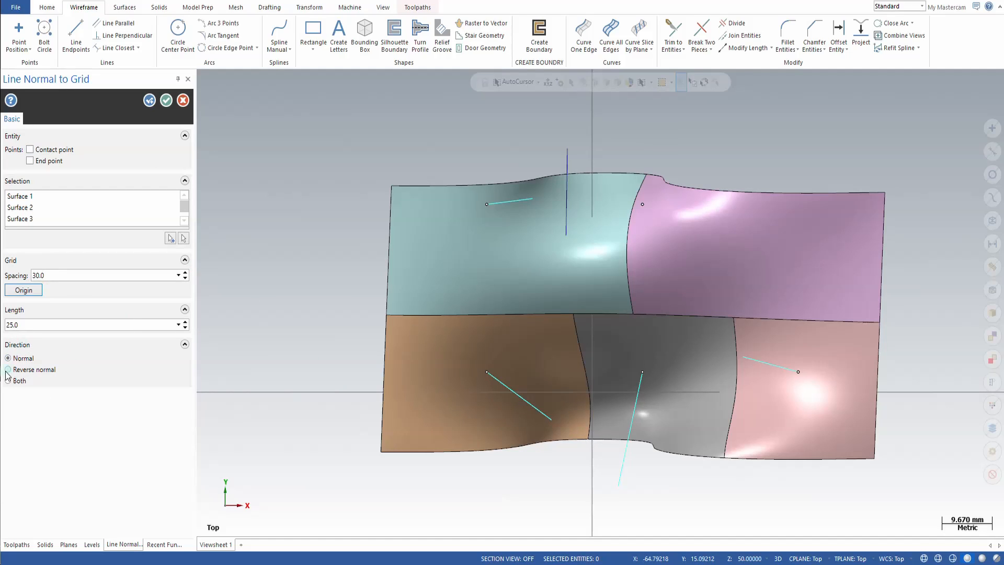
Try the Reverse normal and Both directions for the grid lines, and turn on their contact and end points
left_click(37, 370)
middle_click_drag(365, 385, 325, 381)
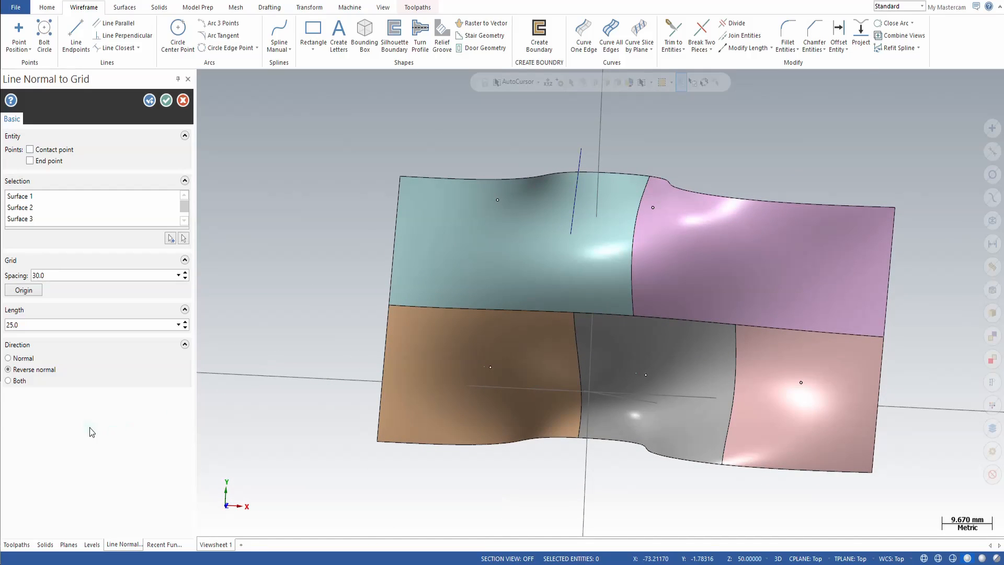
left_click(8, 380)
middle_click_drag(218, 417, 216, 327)
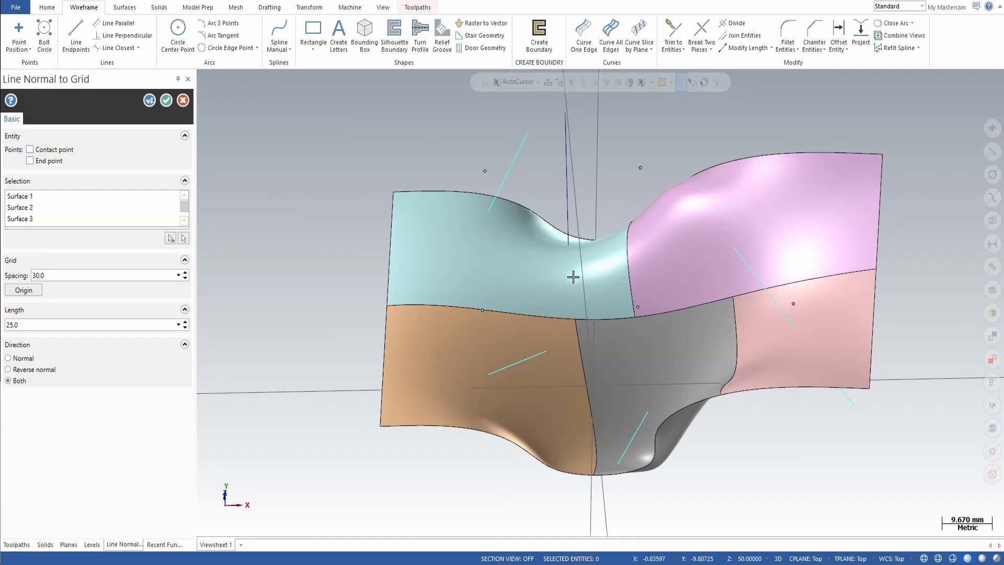
middle_click_drag(334, 212, 344, 245)
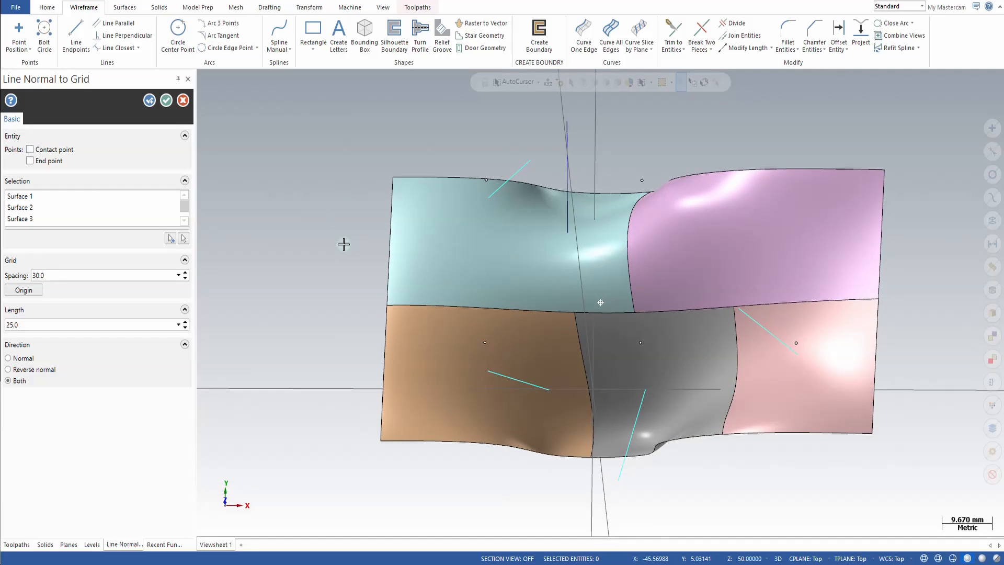
left_click(30, 150)
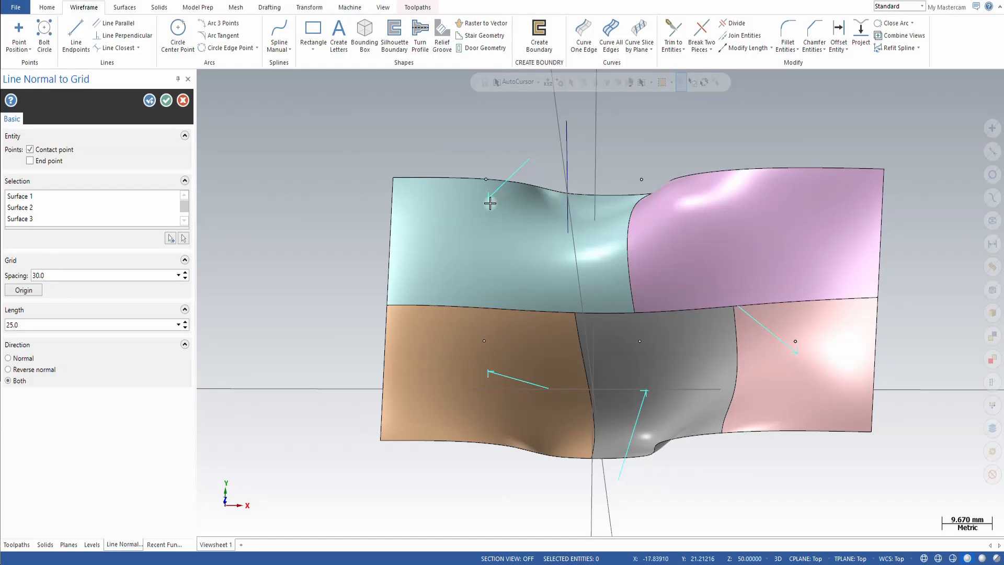
left_click(30, 160)
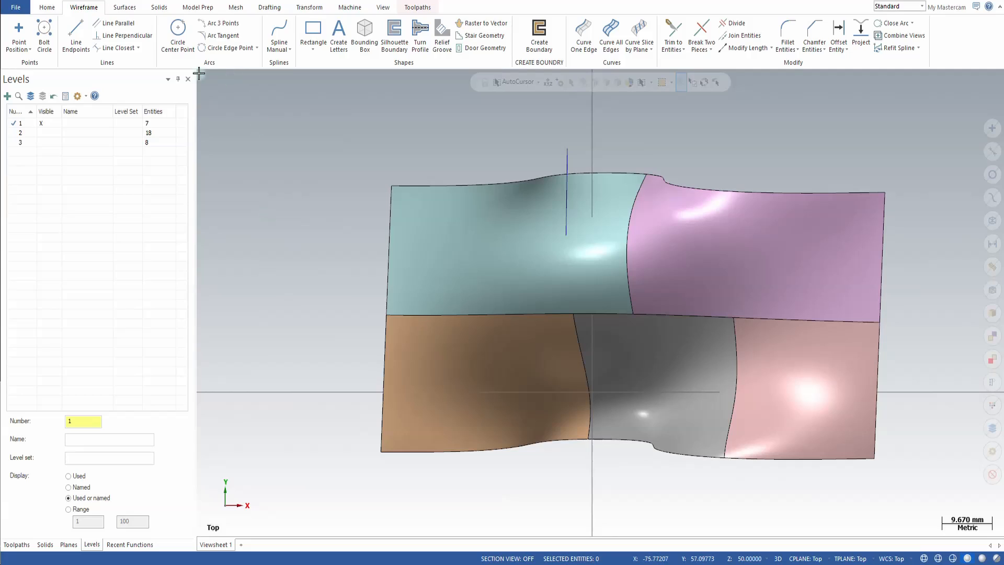
Draw a closed manual spline looping across all five surfaces, with a dip inward over the grey surface
left_click(279, 30)
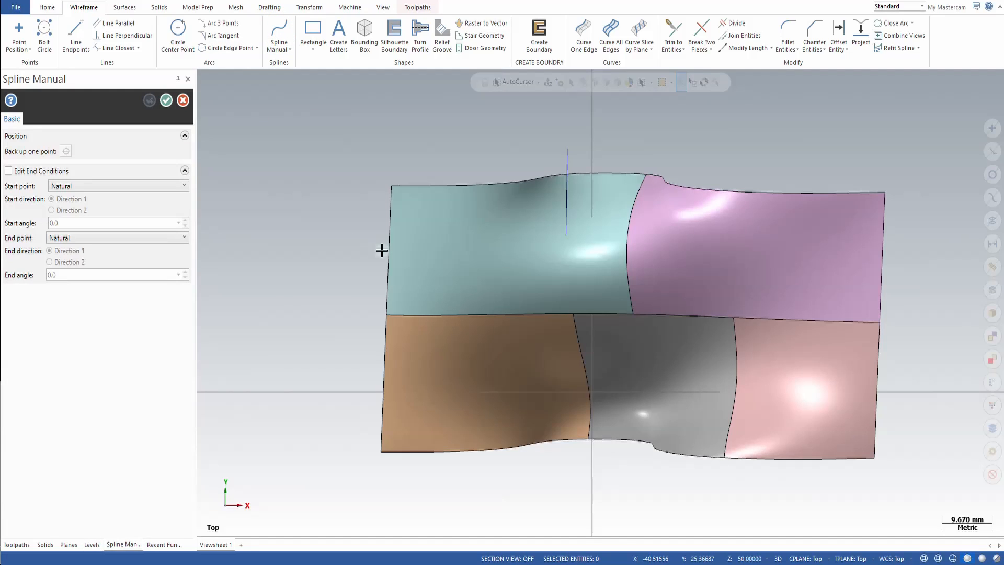
left_click(459, 358)
left_click(458, 259)
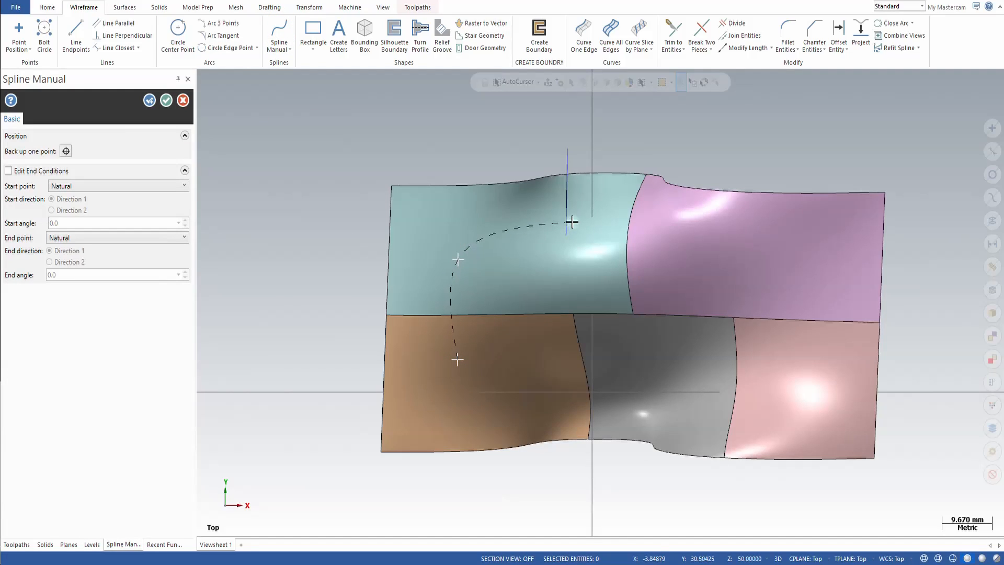
left_click(613, 202)
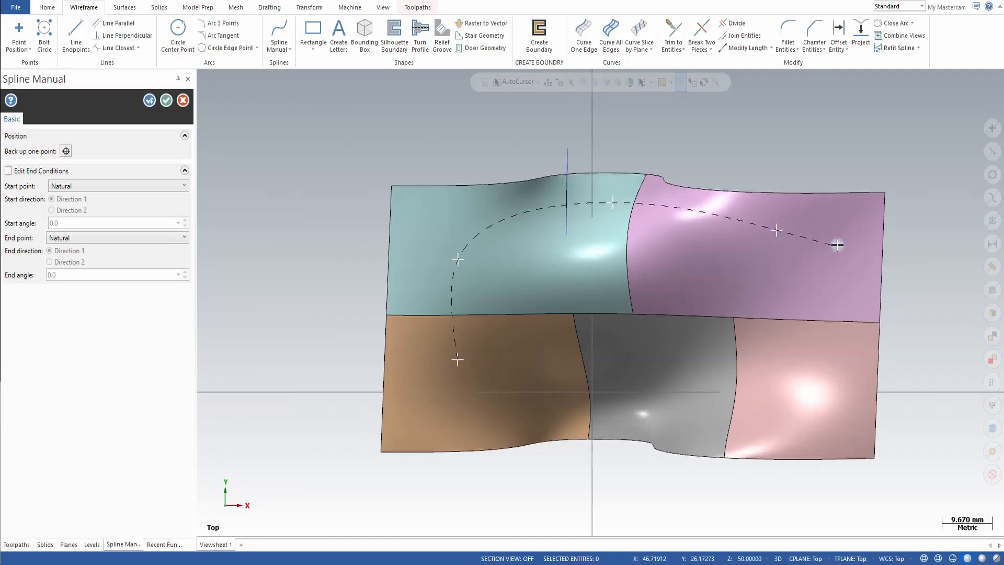
left_click(856, 358)
left_click(818, 450)
left_click(670, 406)
left_click(630, 375)
left_click(574, 407)
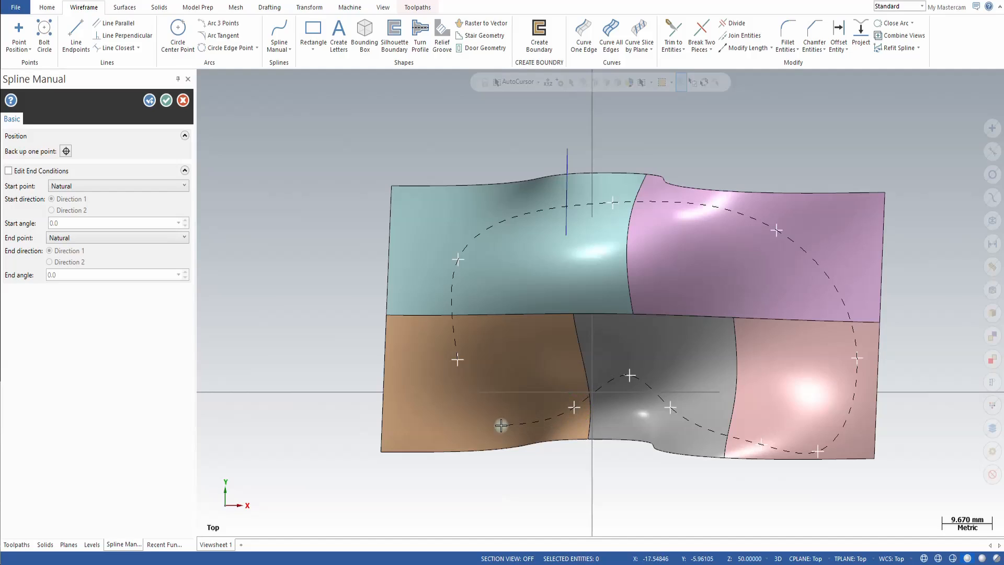
left_click(497, 425)
double_click(457, 361)
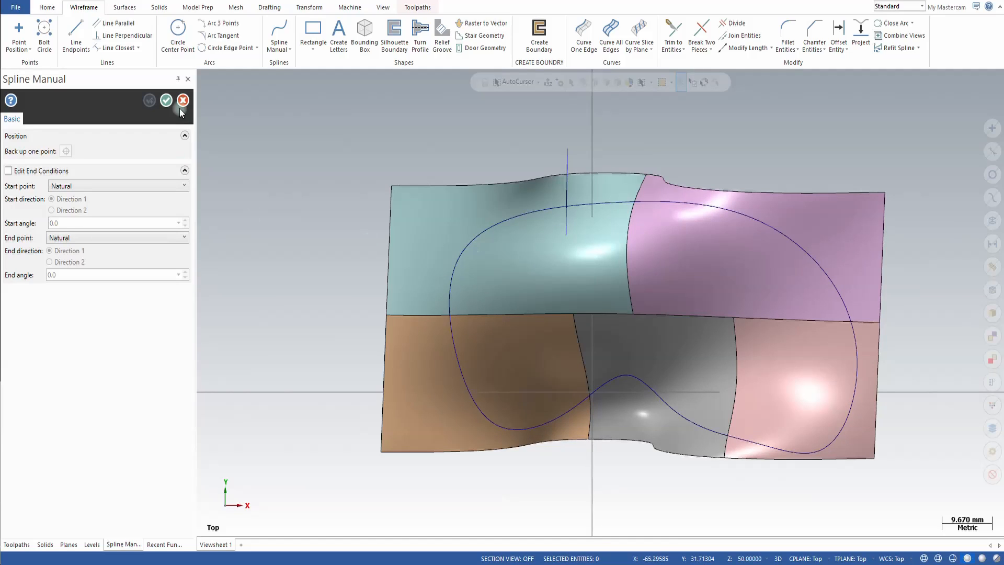
left_click(166, 100)
Project a copy of the closed spline onto all five surfaces and remove the flat original
left_click(479, 236)
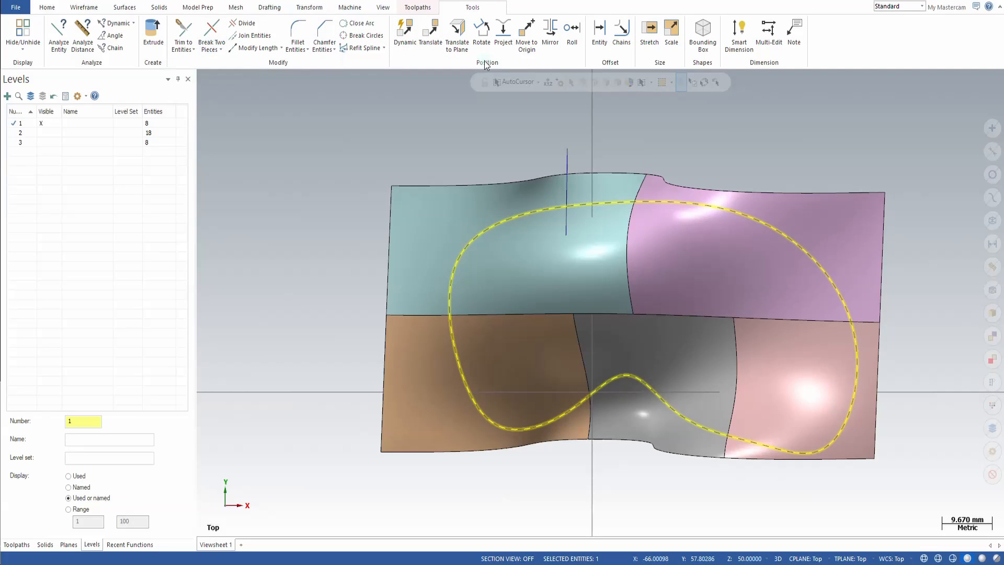
left_click(503, 34)
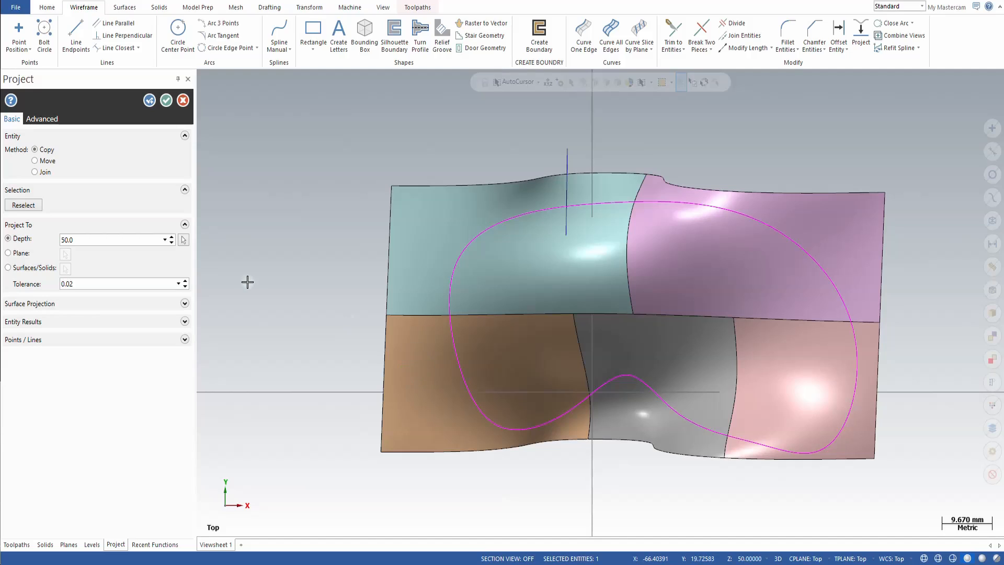
left_click(8, 268)
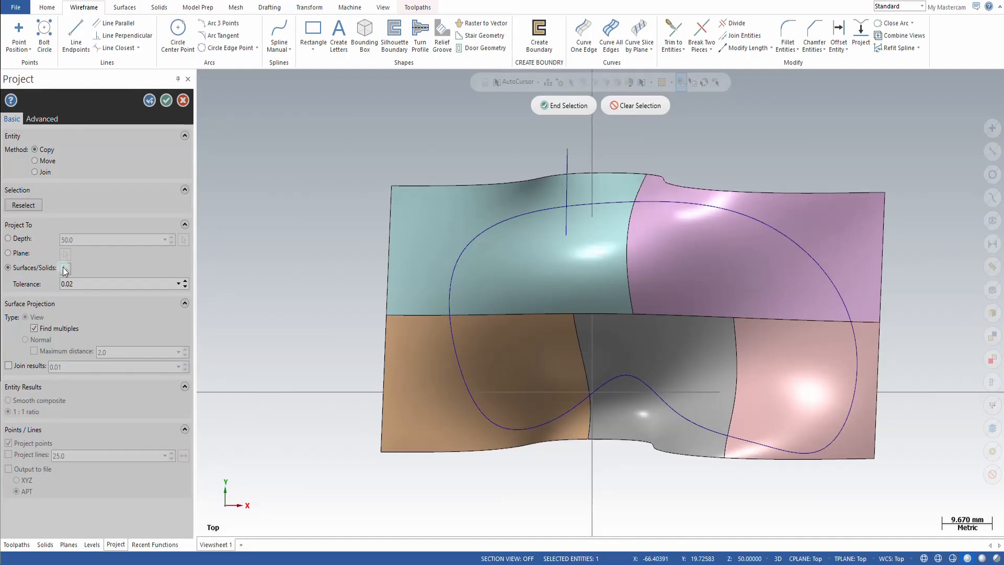
left_click(448, 363)
left_click(422, 276)
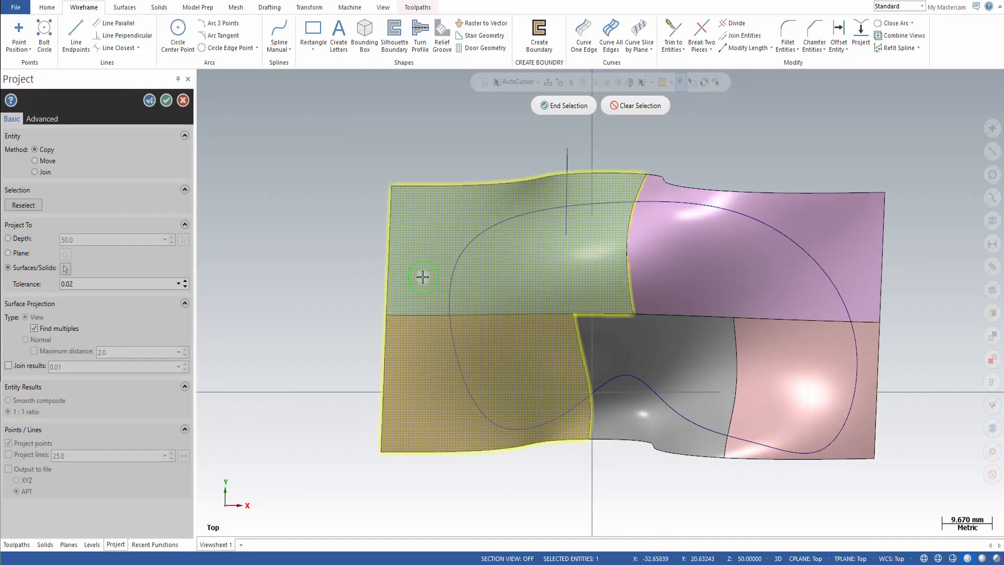
left_click(634, 338)
left_click(755, 355)
left_click(668, 181)
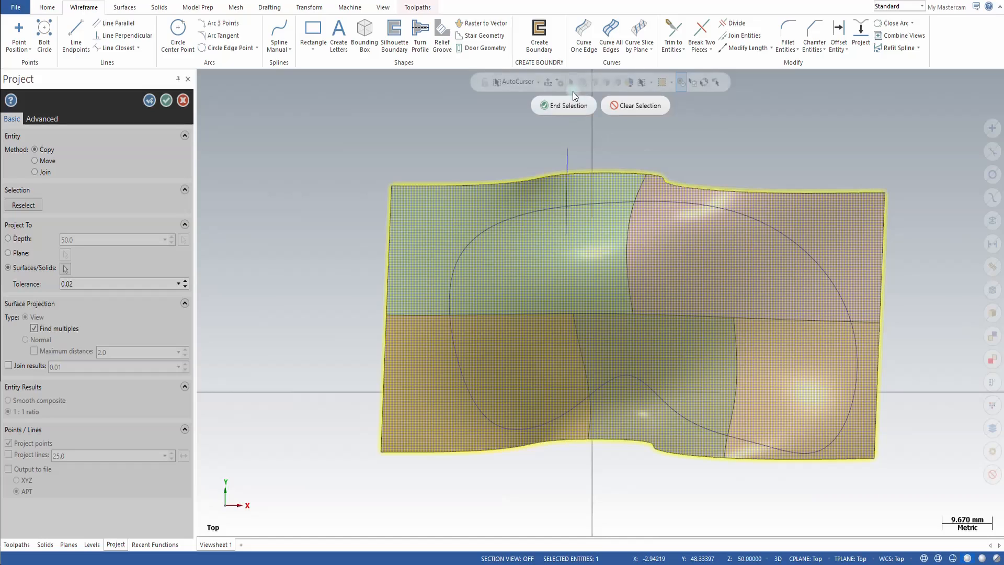
left_click(564, 106)
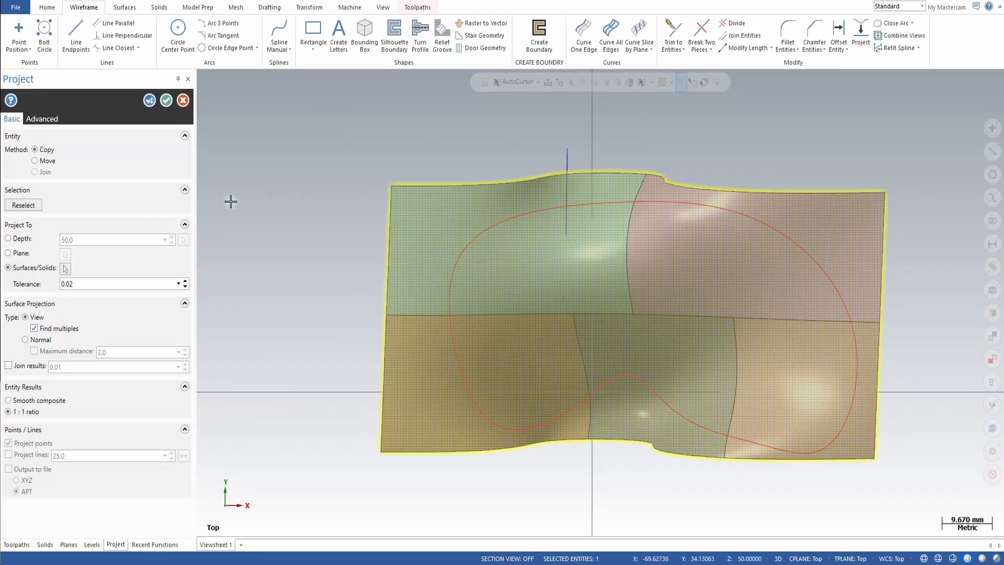
left_click(166, 101)
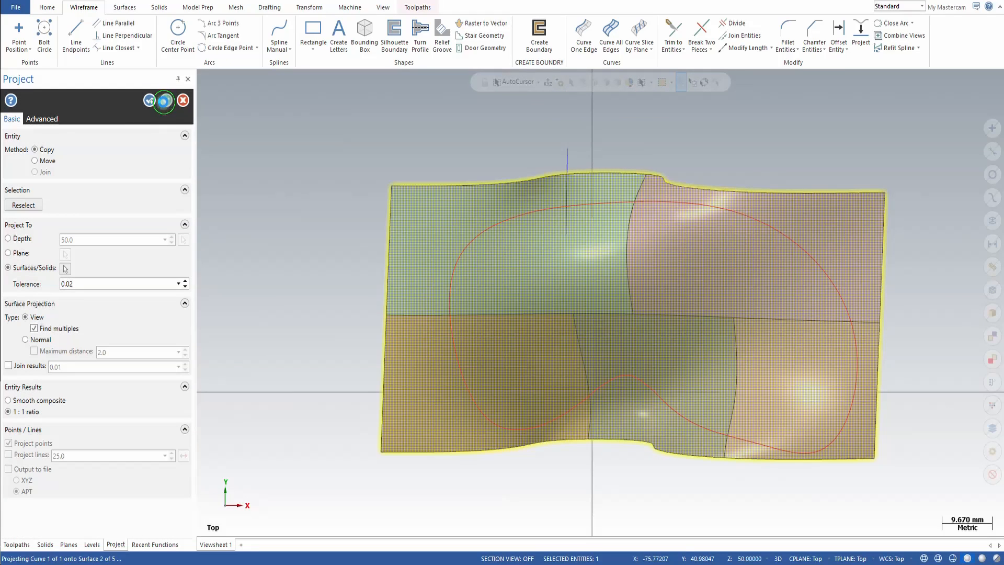
middle_click_drag(312, 213, 313, 195)
left_click(452, 139)
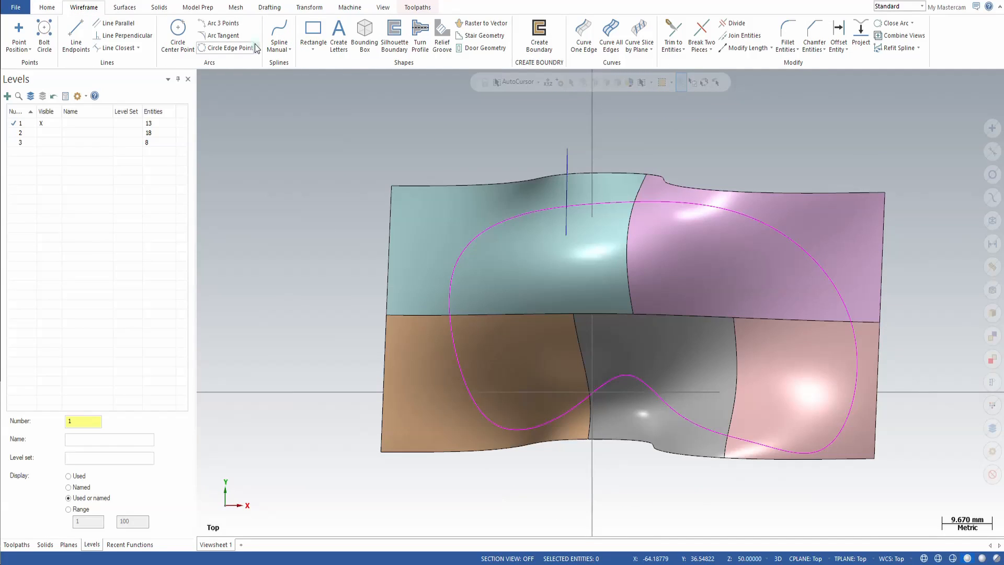
Start Line Normal Along Chain and select the orange, violet, pink and grey surfaces, leaving out the teal one
left_click(140, 49)
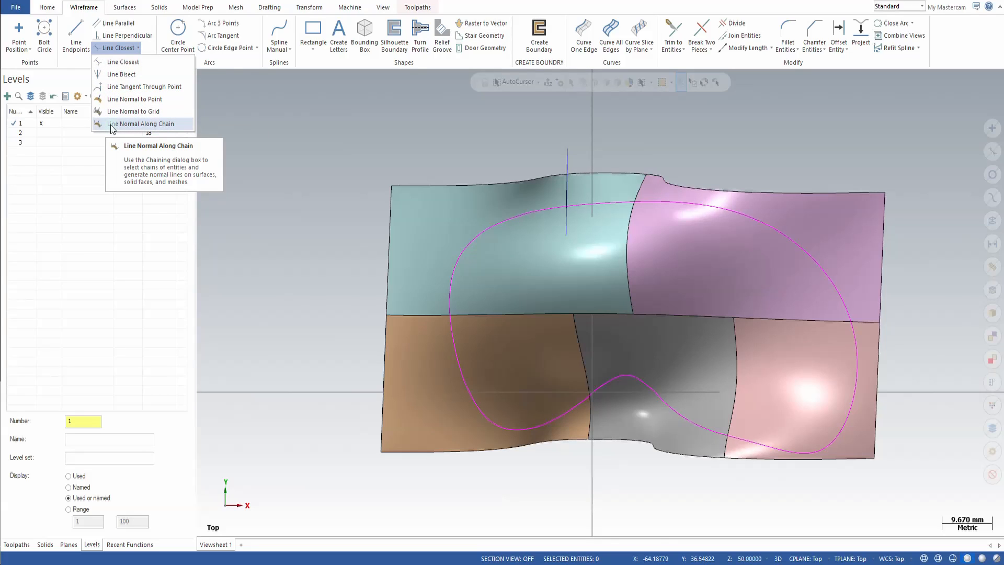
left_click(167, 124)
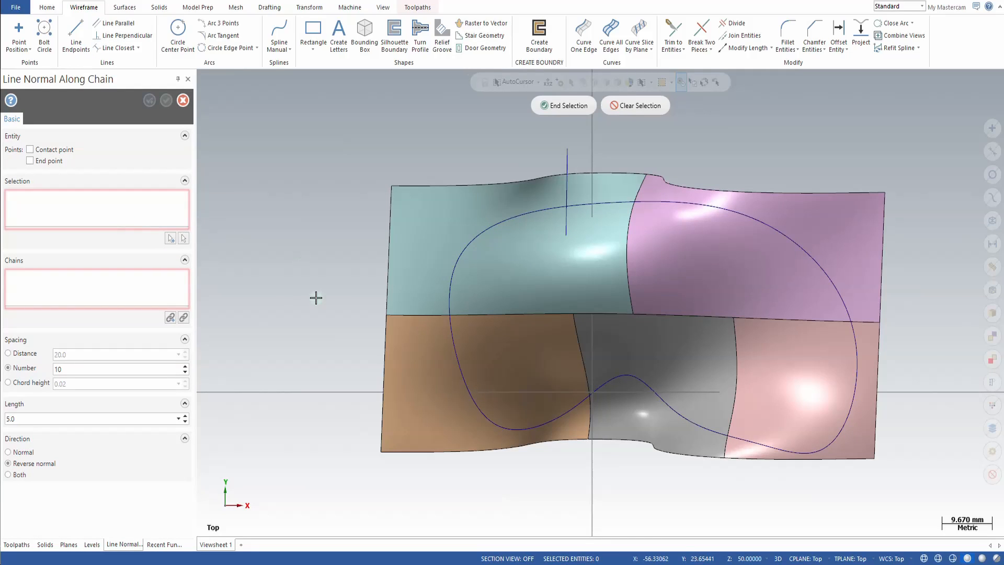
left_click(434, 399)
left_click(435, 291)
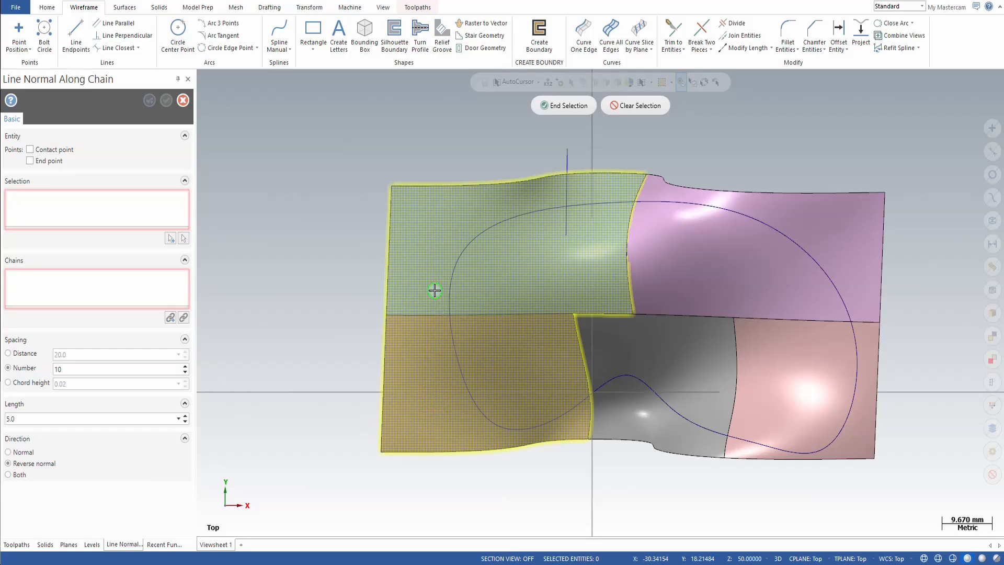
left_click(659, 267)
left_click(773, 343)
left_click(435, 233)
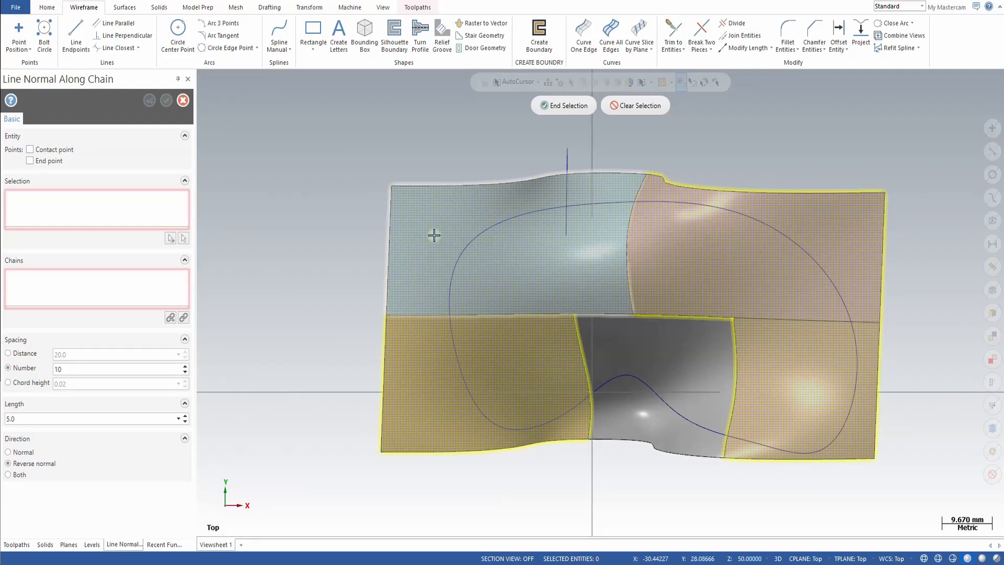
left_click(534, 277)
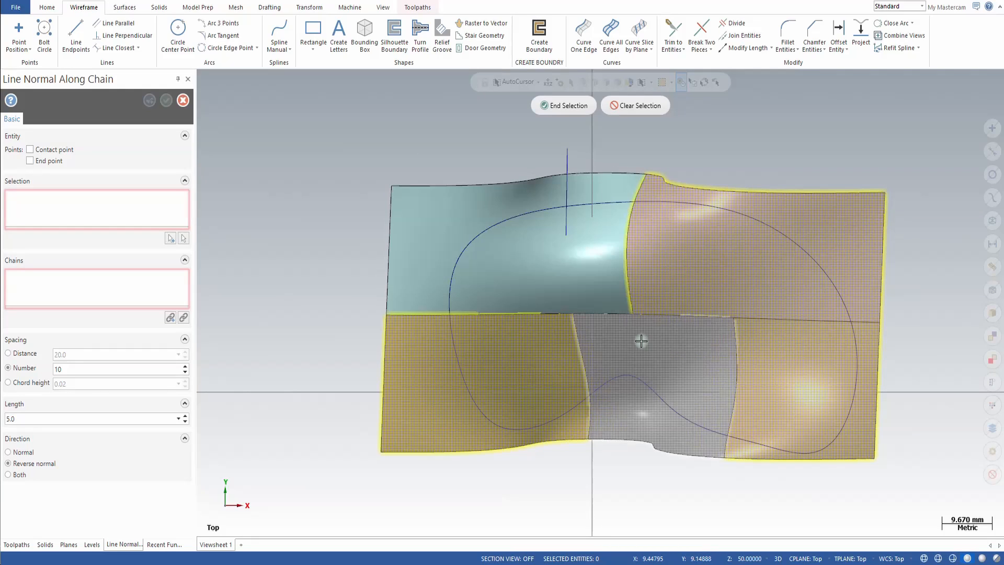
left_click(642, 341)
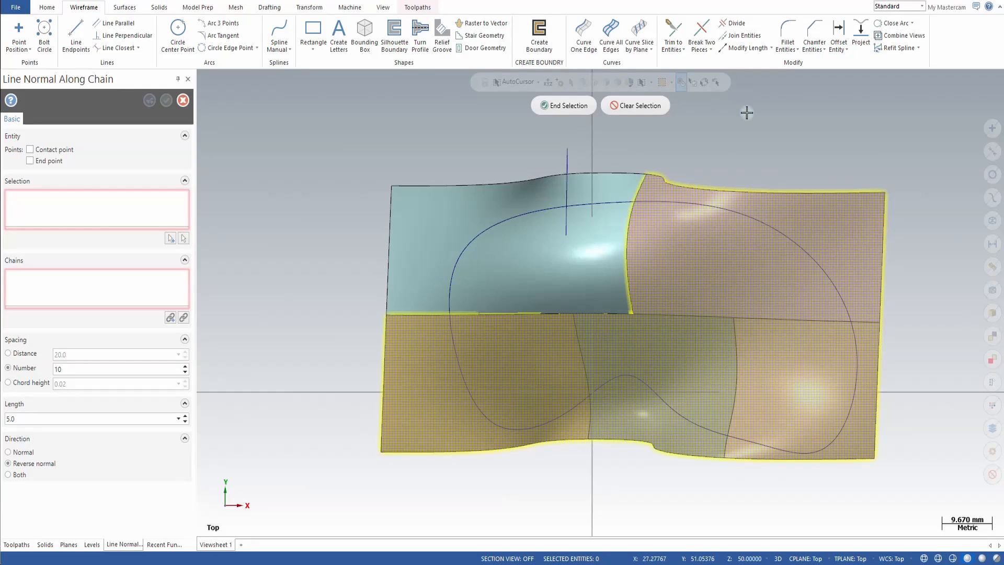
left_click(541, 105)
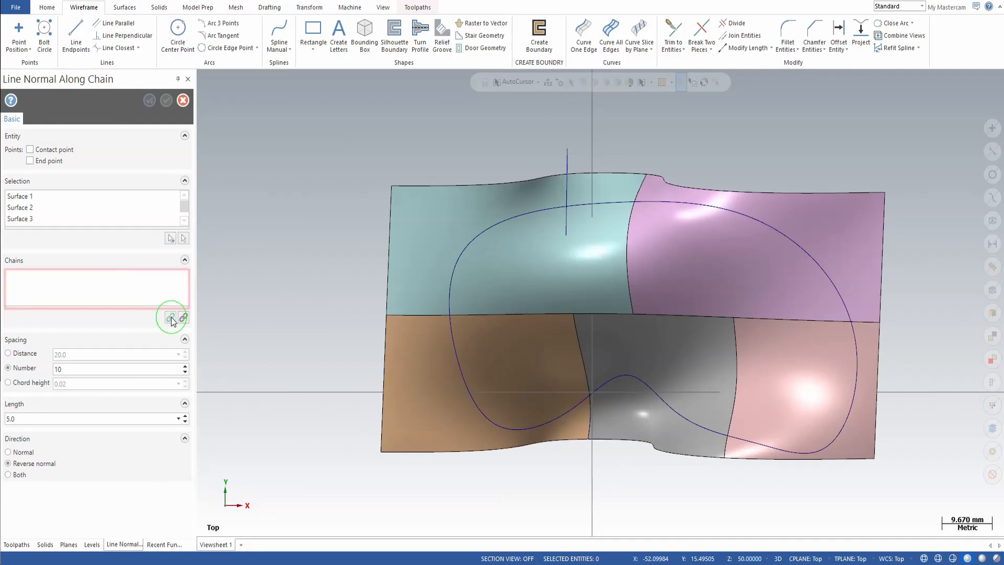
Select the projected spline loop as the chain and set the line direction to Normal
left_click(568, 411)
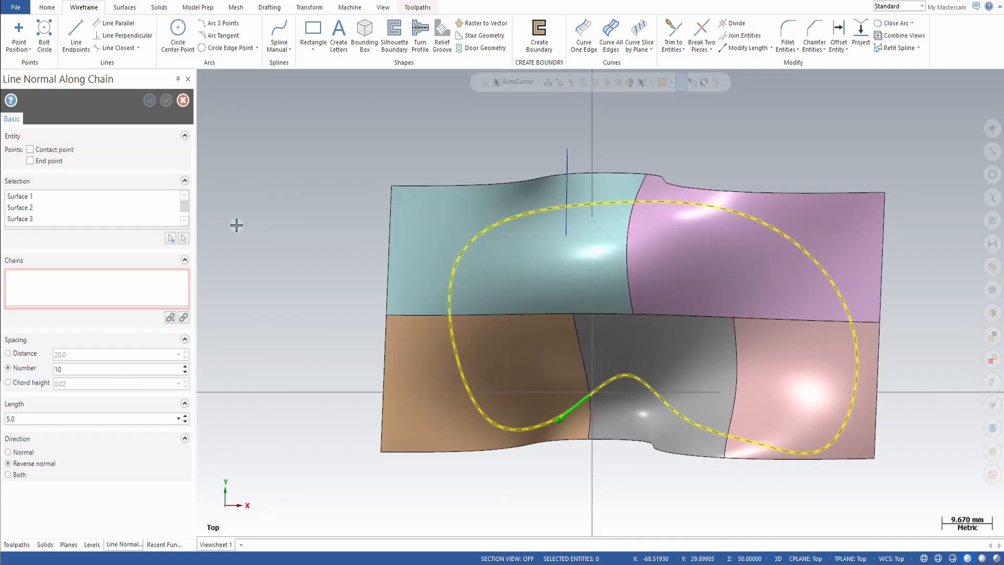
key("Return")
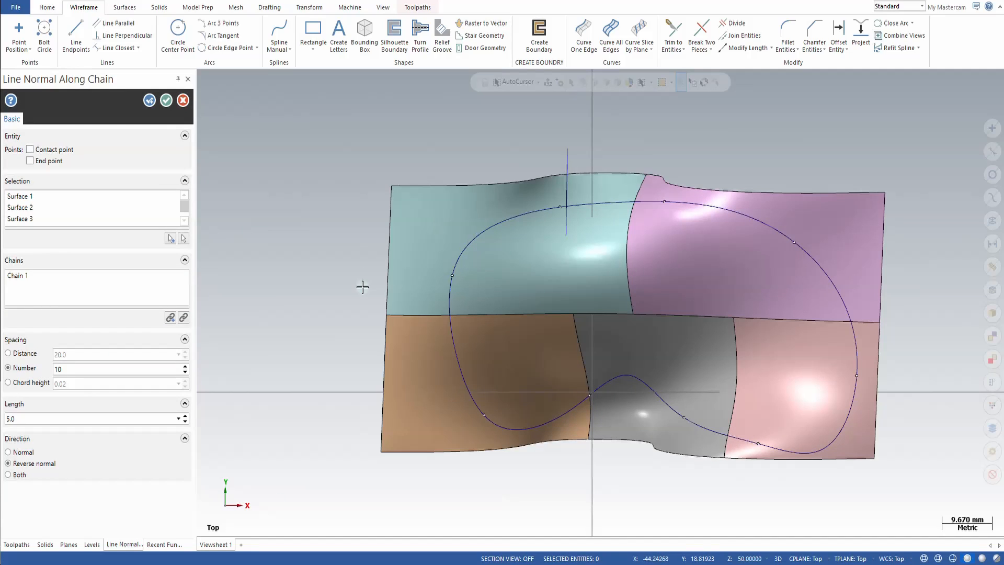
middle_click_drag(335, 305, 323, 271)
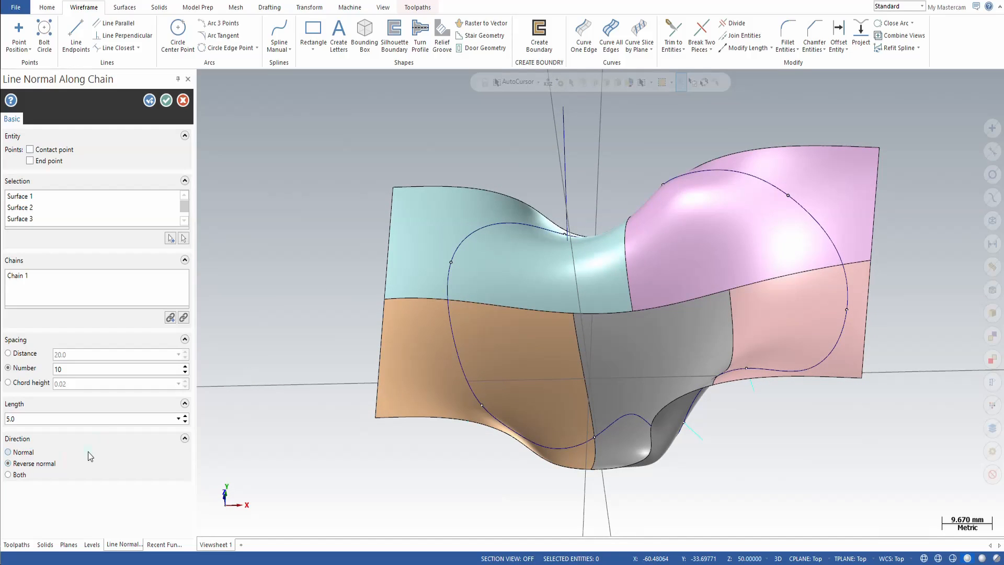
middle_click_drag(452, 452, 446, 438)
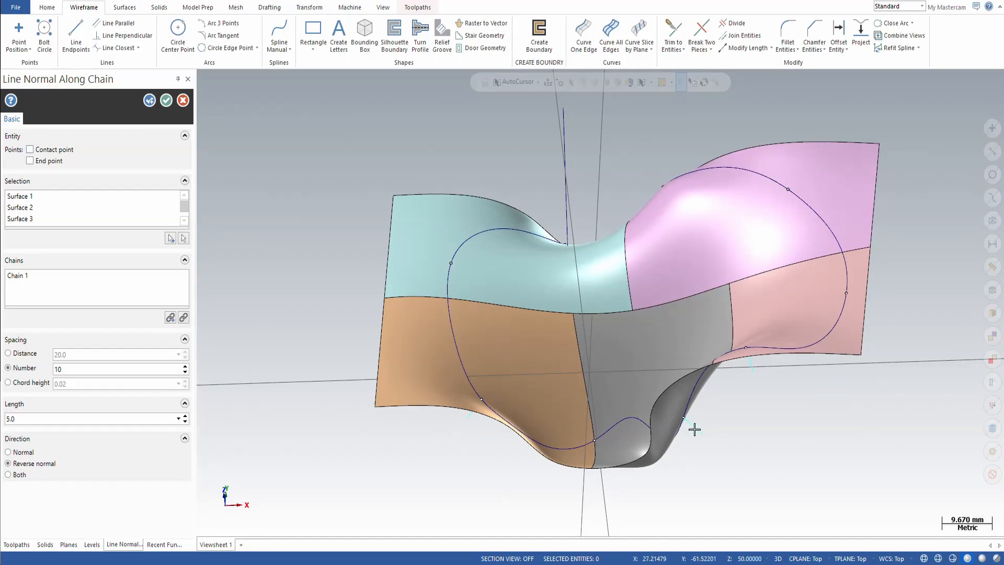
left_click(23, 453)
middle_click_drag(276, 231, 277, 267)
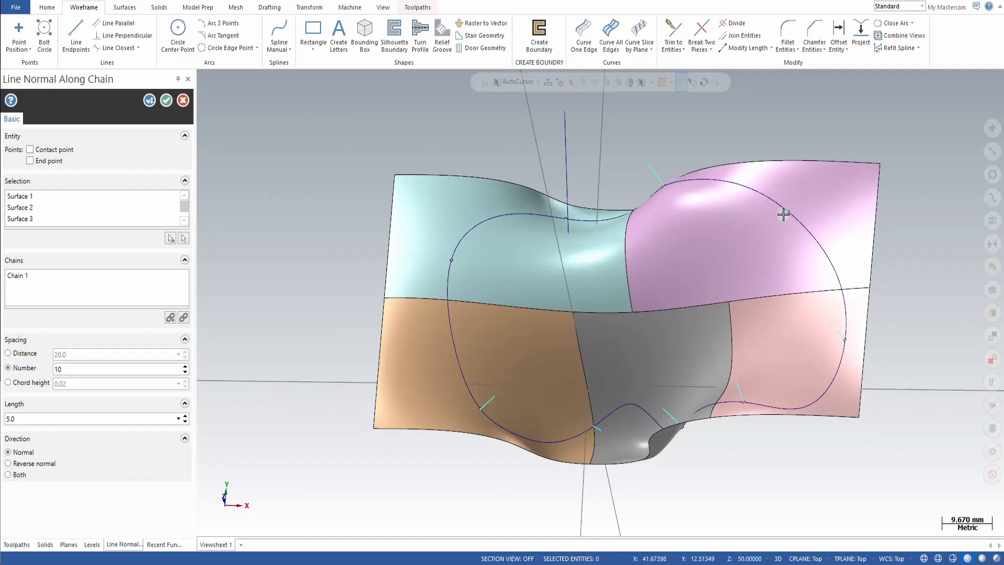
mouse_move(868, 399)
middle_mouse_down()
mouse_move(903, 352)
mouse_move(879, 383)
middle_mouse_up()
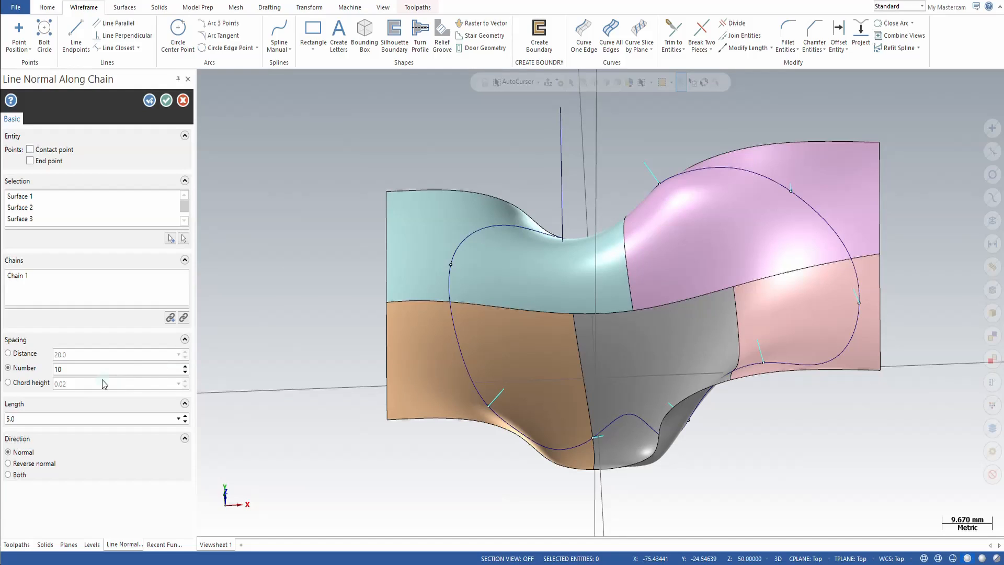
Try 20 and 25 as the number of normal lines along the chain
double_click(74, 369)
type("20")
double_click(74, 367)
middle_click_drag(501, 361, 512, 380)
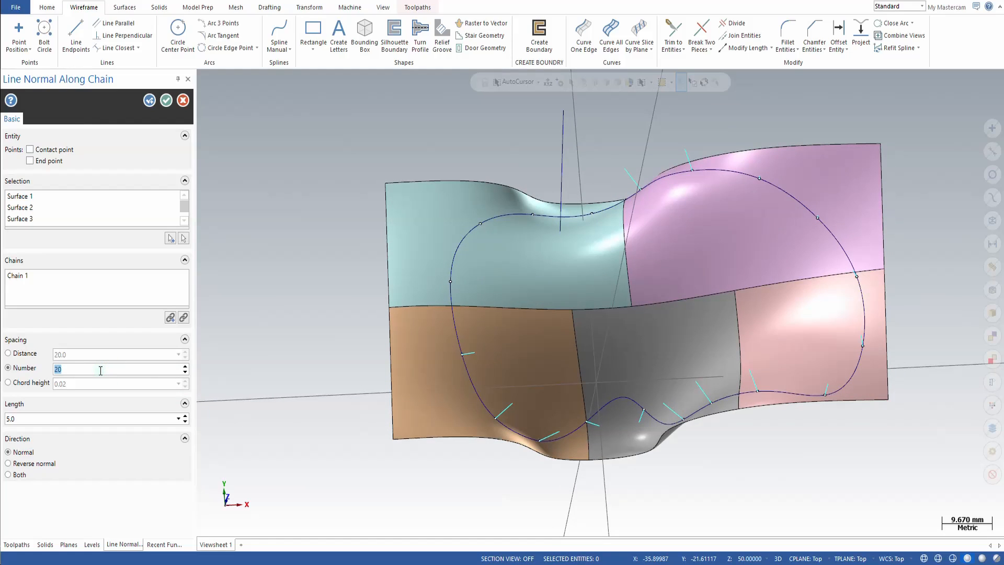
key("Return")
key("Return")
Space the normal lines by a distance of 10 mm along the chain and create them
left_click(17, 356)
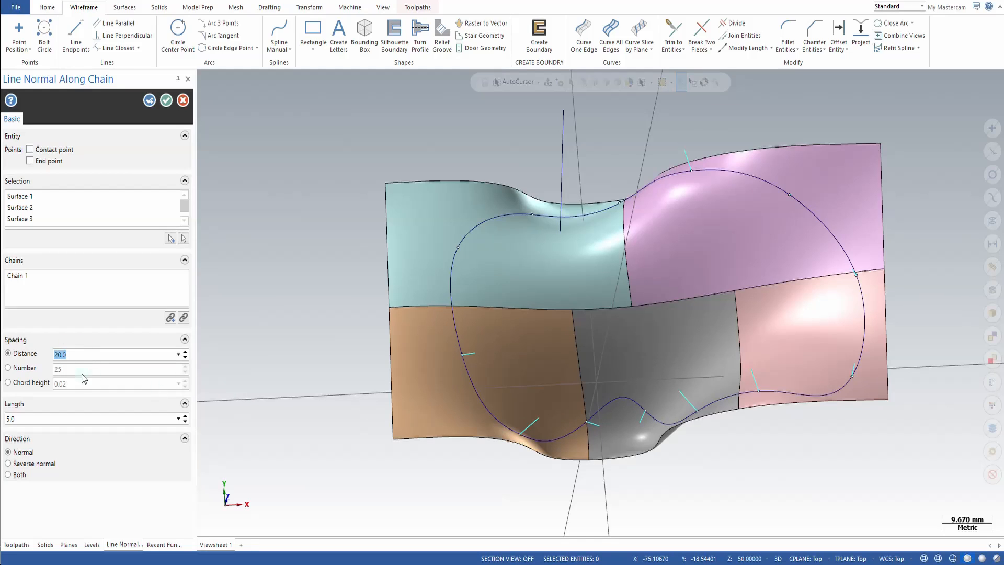
left_click(76, 354)
double_click(85, 353)
type("10")
key("Return")
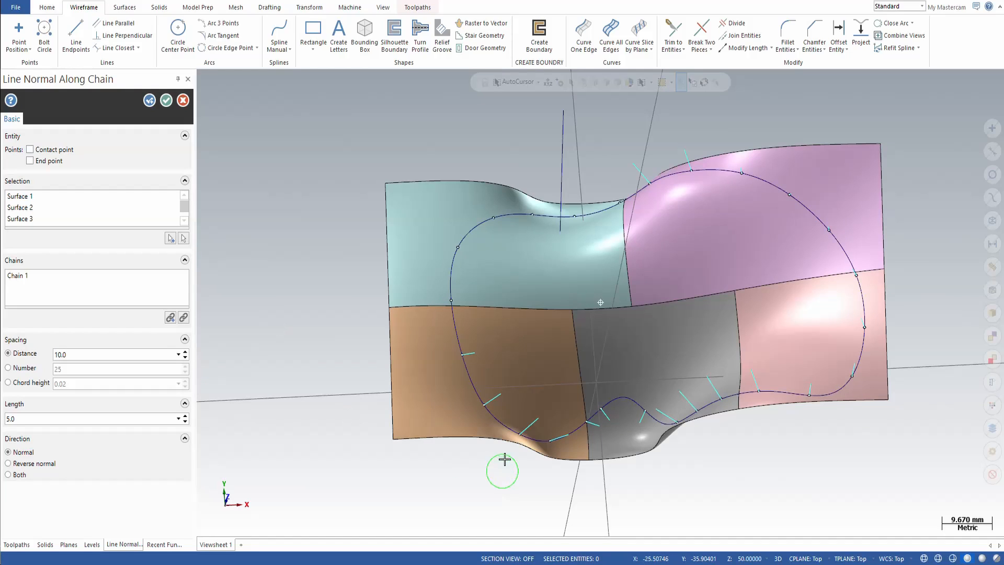
middle_click_drag(504, 459, 501, 399)
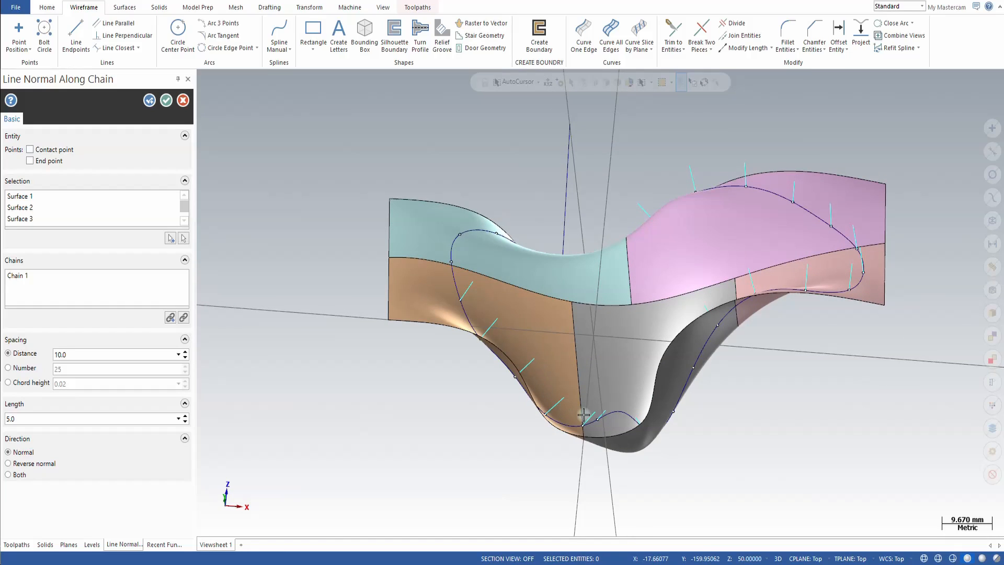
middle_click_drag(608, 417, 627, 442)
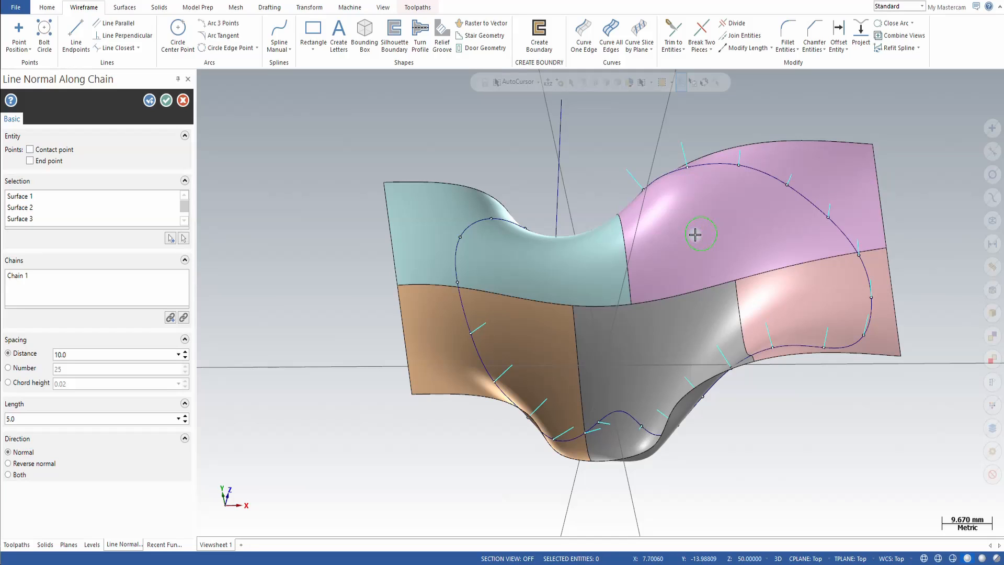
mouse_move(695, 233)
middle_mouse_down()
mouse_move(663, 285)
mouse_move(637, 298)
middle_mouse_up()
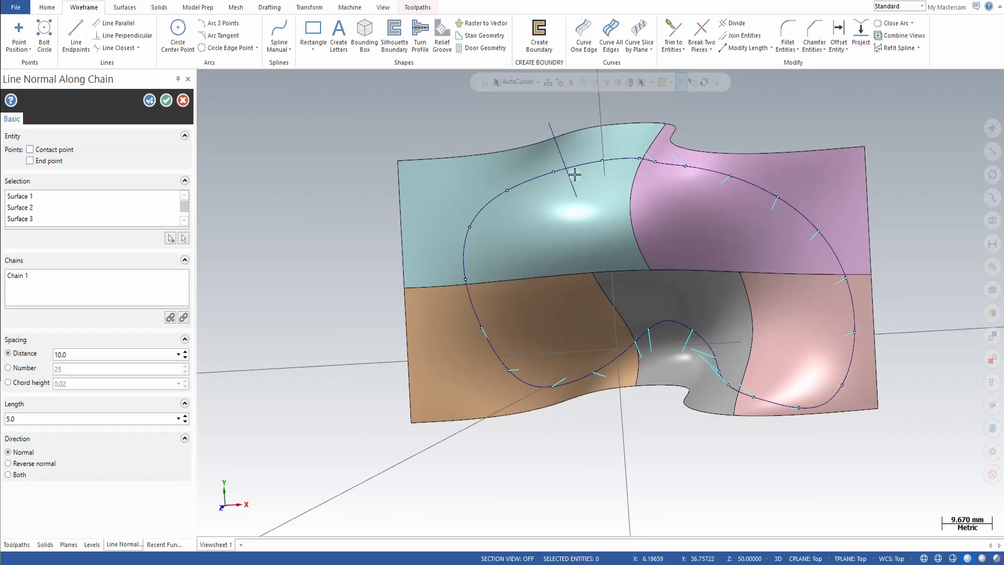
mouse_move(522, 234)
middle_mouse_down()
mouse_move(495, 152)
mouse_move(520, 231)
mouse_move(540, 252)
middle_mouse_up()
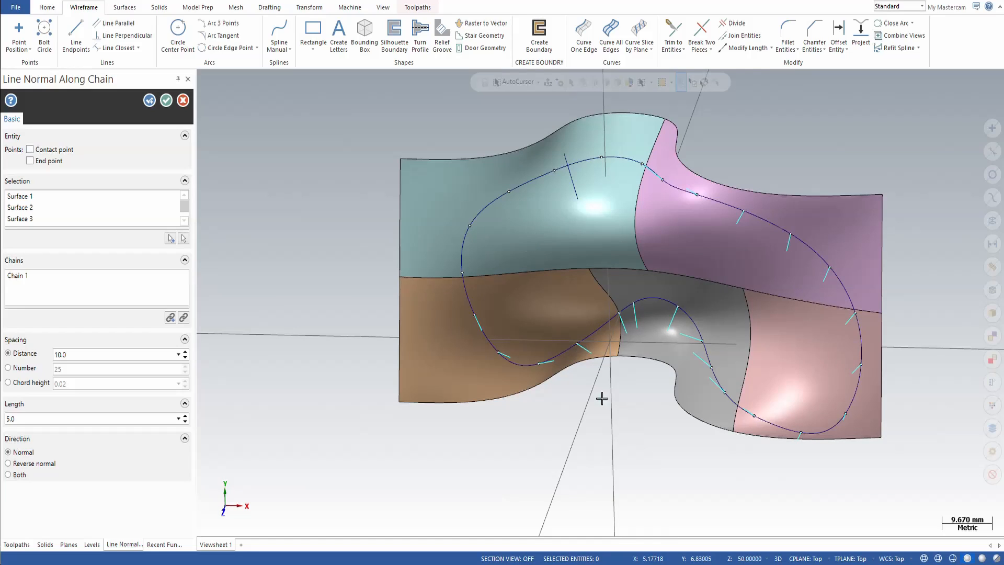
mouse_move(600, 302)
middle_mouse_down()
mouse_move(594, 351)
mouse_move(596, 313)
mouse_move(616, 313)
mouse_move(651, 338)
mouse_move(648, 354)
middle_mouse_up()
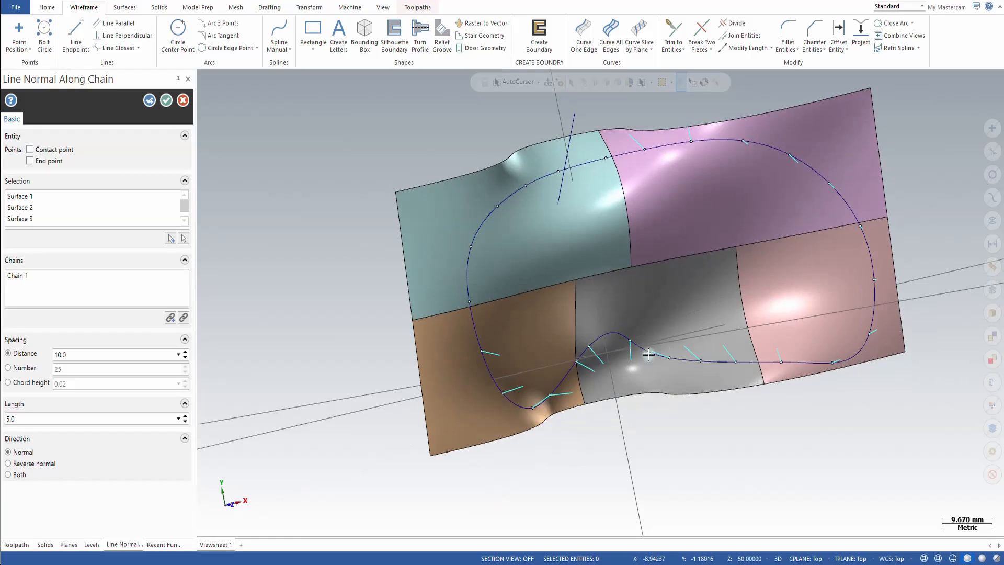
left_click(167, 103)
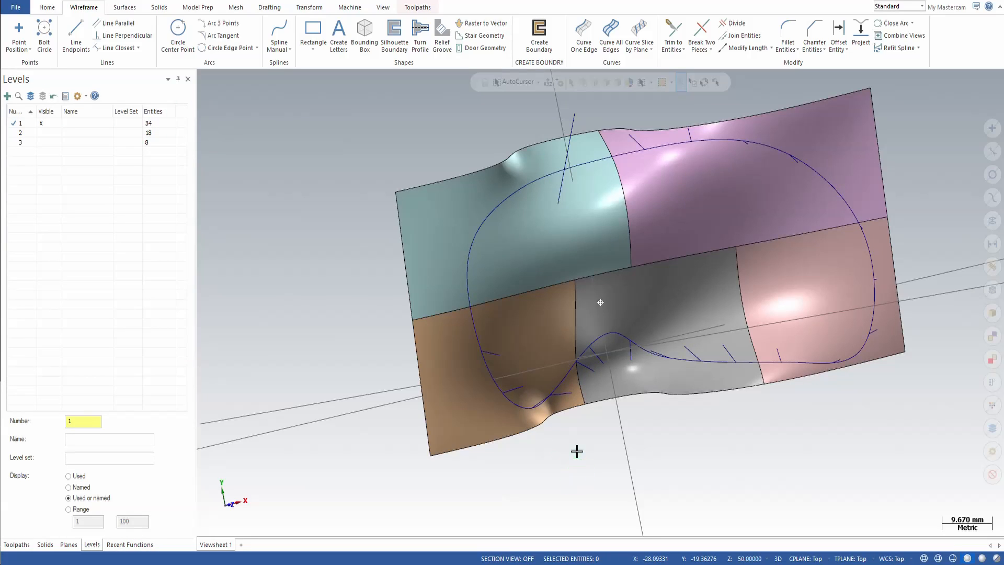
Start a multiaxis Curve toolpath and assign the 3 mm BALL-NOSE END MILL to it
middle_click_drag(576, 450, 567, 394)
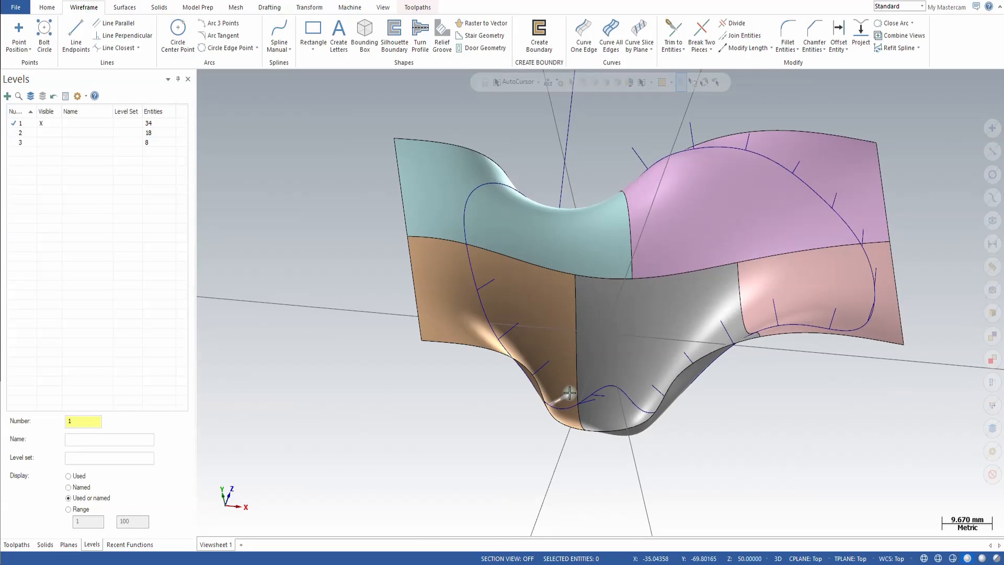
left_click(24, 547)
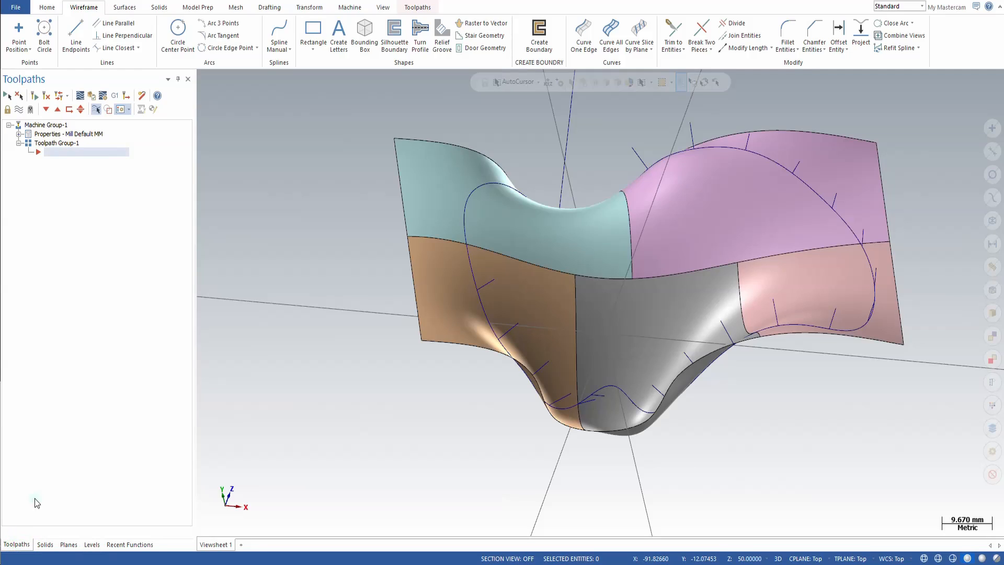
left_click(412, 9)
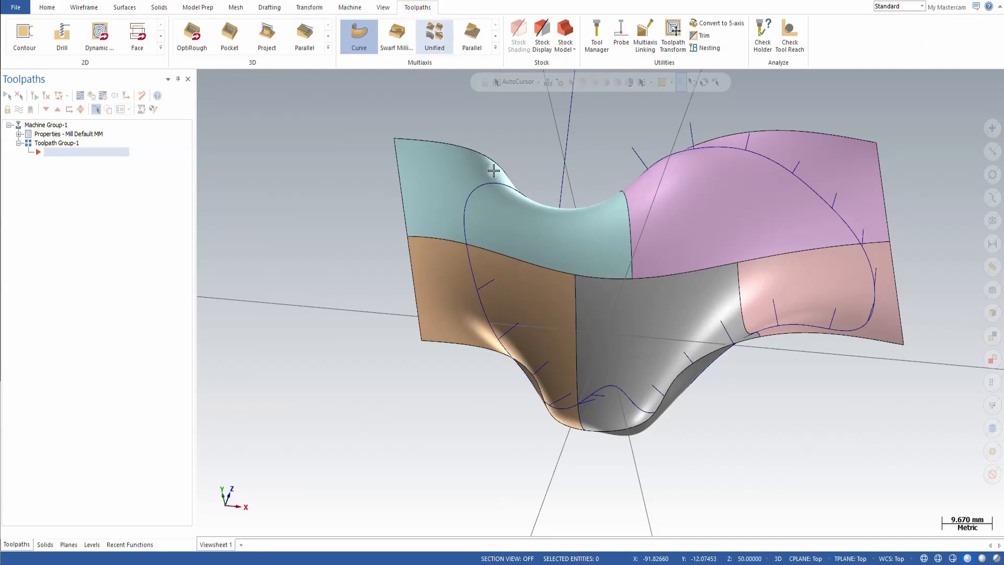
left_click(359, 37)
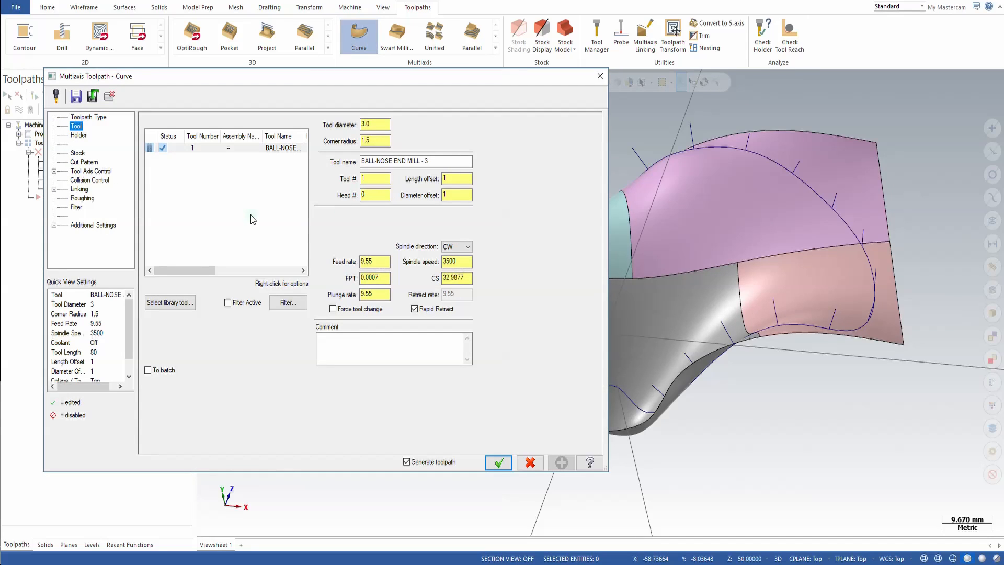
left_click(254, 150)
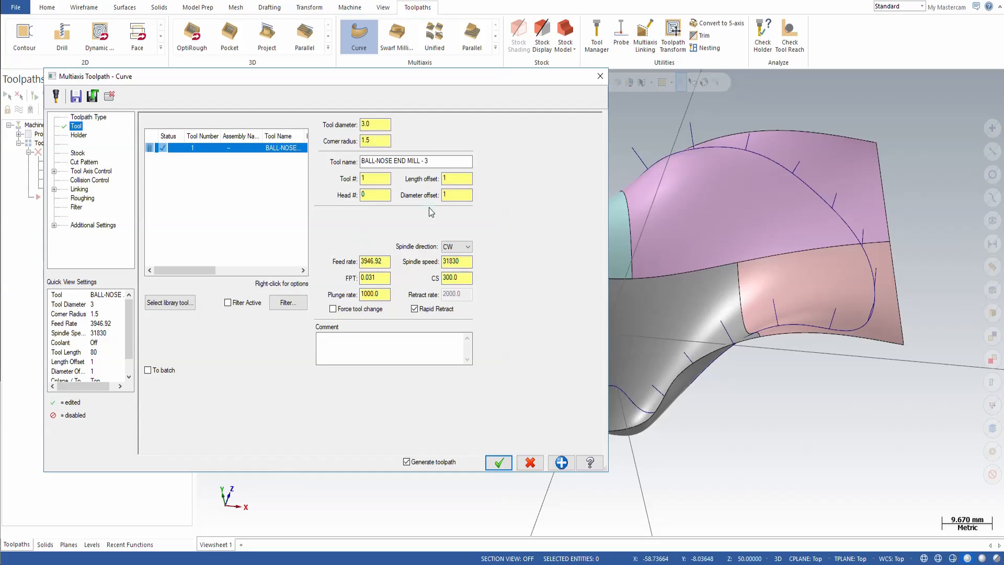
Choose the projected spline loop as the 3D curve for the toolpath's cut pattern
left_click(84, 163)
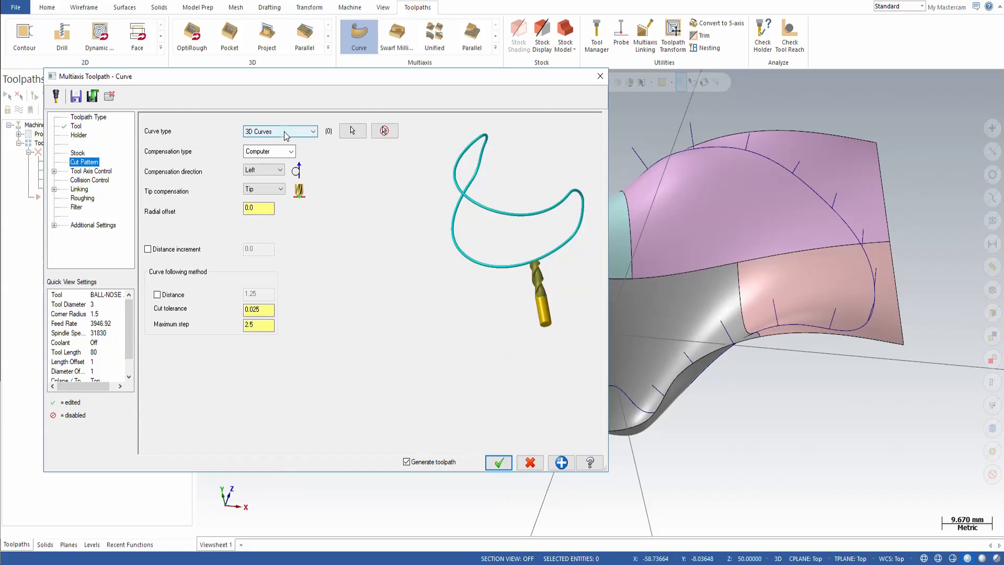
left_click(358, 131)
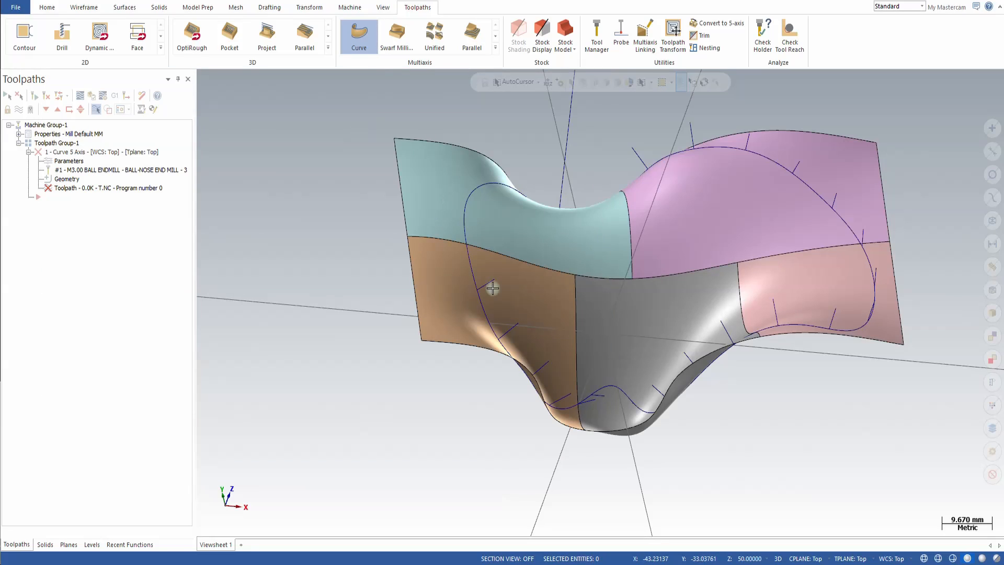
left_click(473, 273)
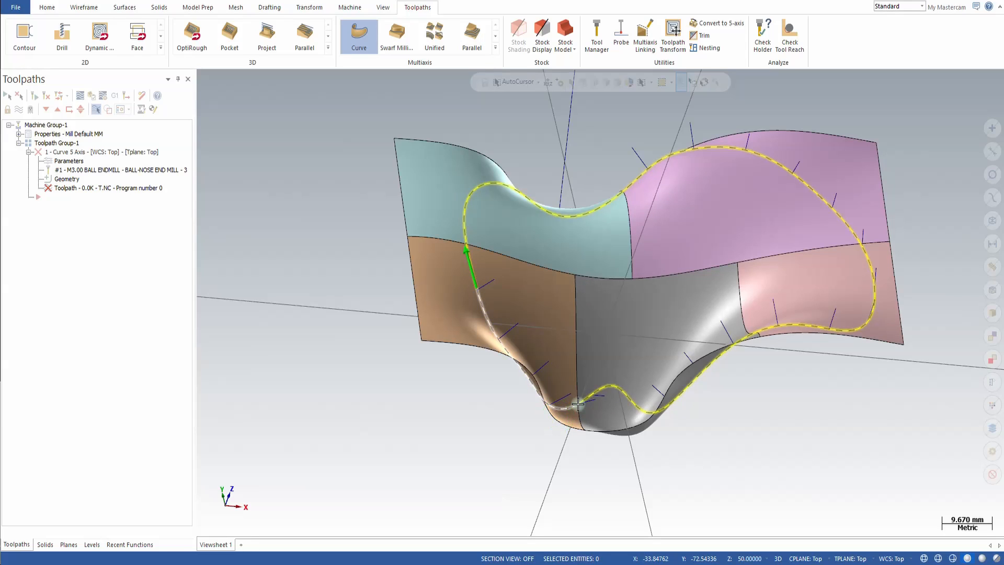
middle_click_drag(424, 320, 385, 320)
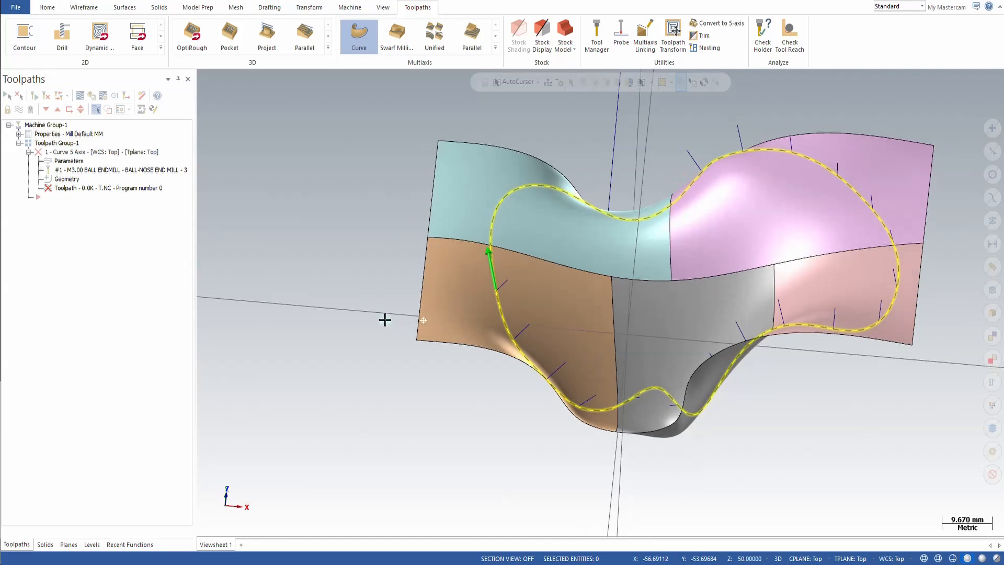
key("Return")
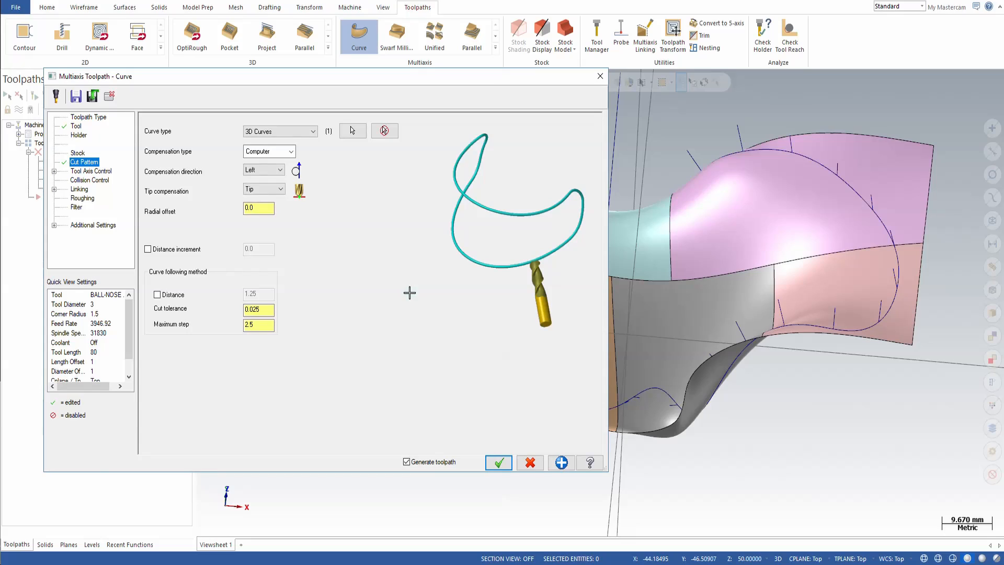
Set the Curve toolpath's tool axis control to Lines
left_click(106, 173)
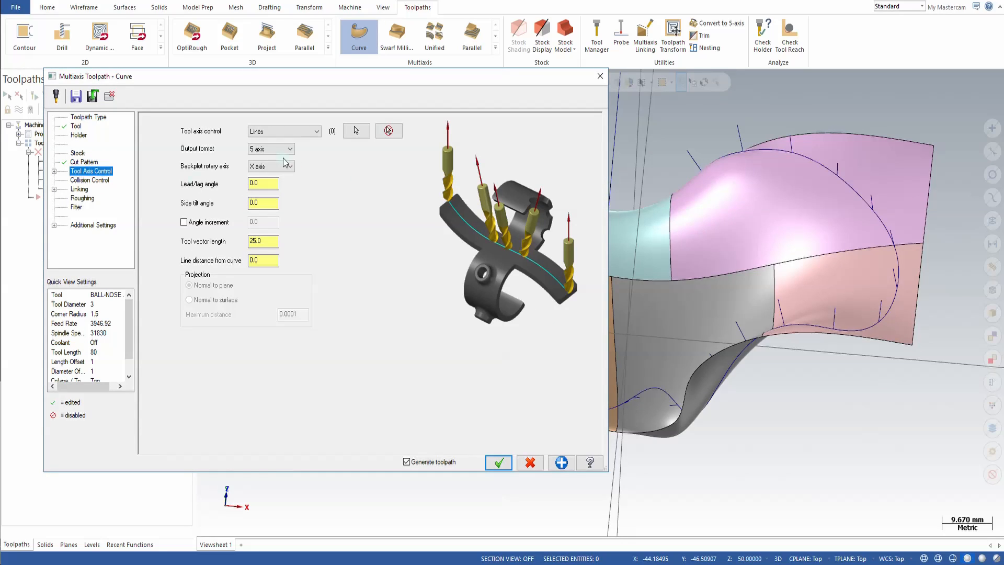
left_click(285, 132)
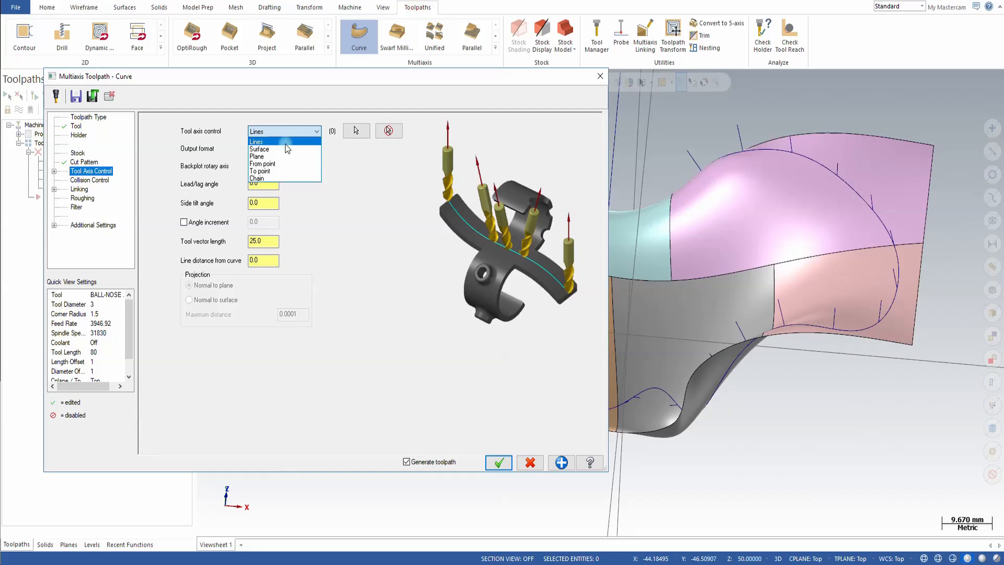
left_click(285, 141)
Window-select the normal lines along the spline loop as tool axis lines and generate the Curve toolpath
left_click(357, 131)
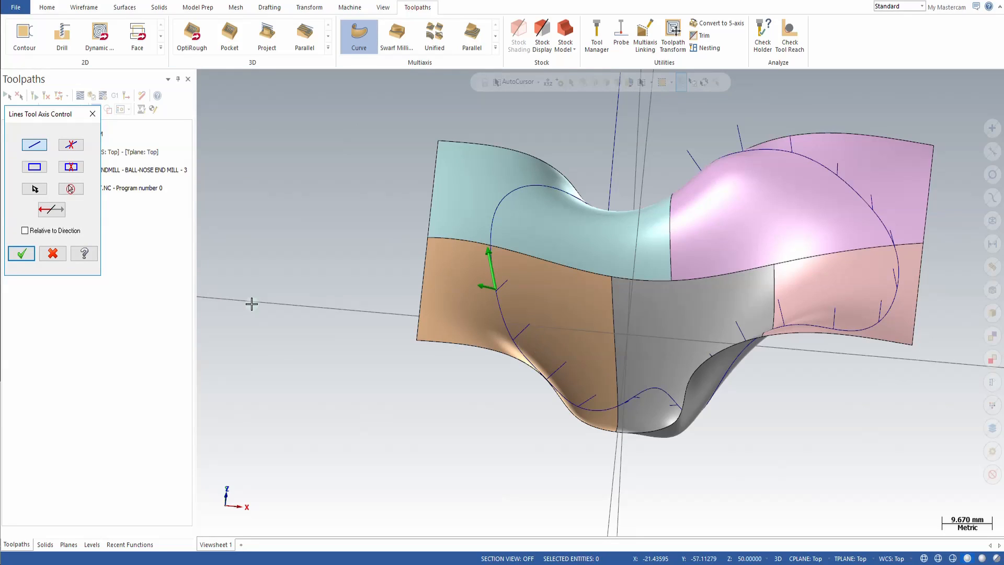
left_click(36, 170)
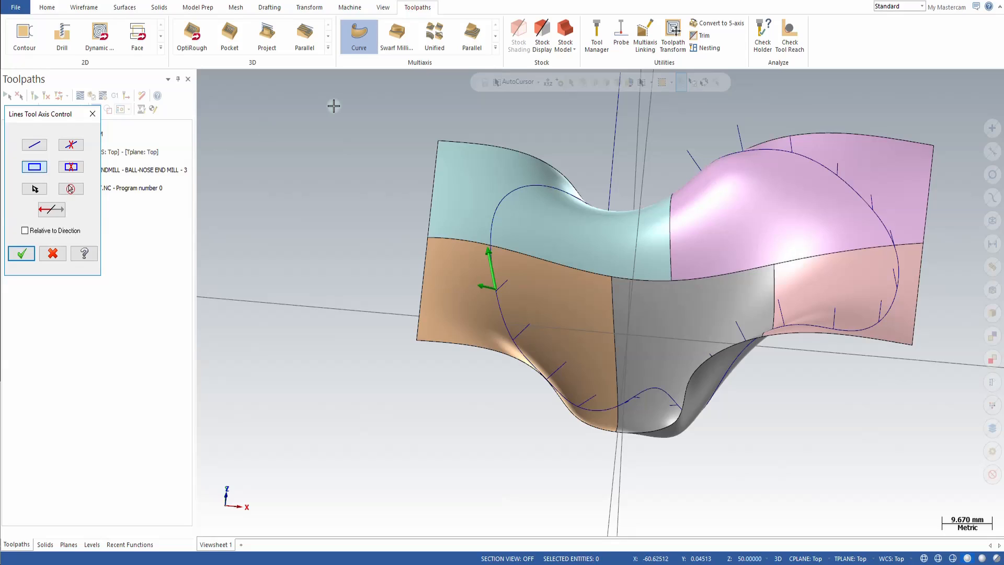
left_click(631, 260)
left_click(722, 318)
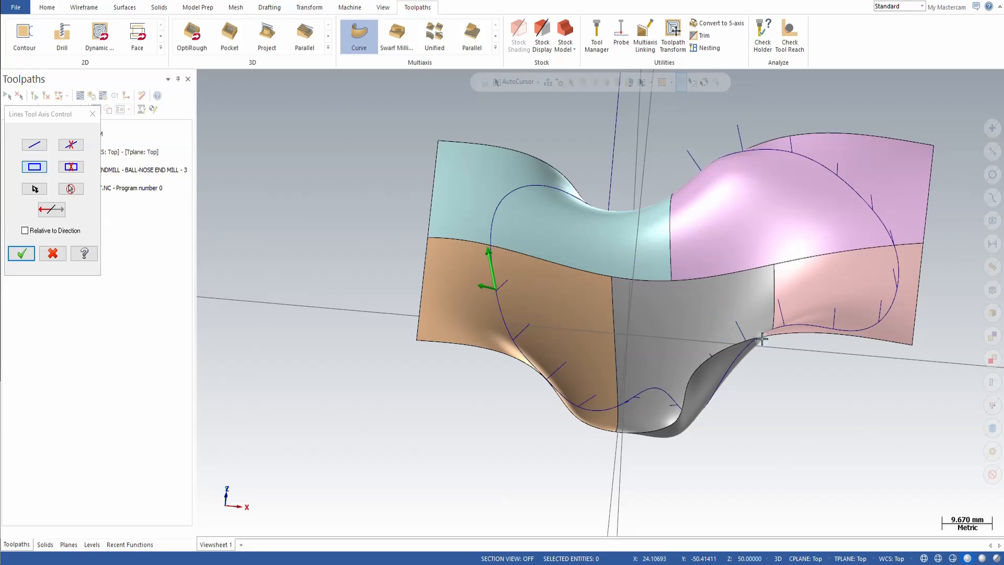
left_click(924, 420)
left_click(405, 109)
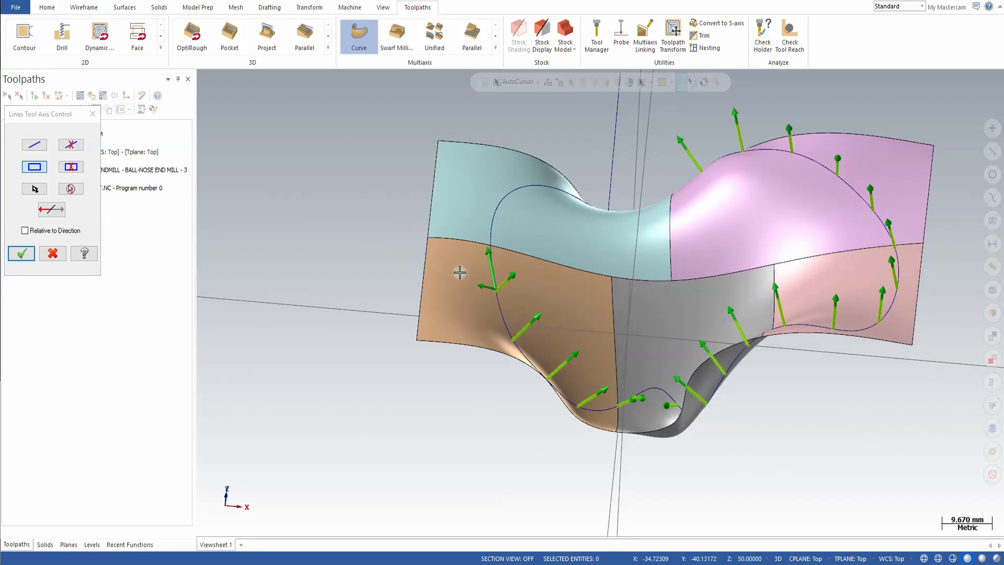
middle_click_drag(651, 388, 692, 425)
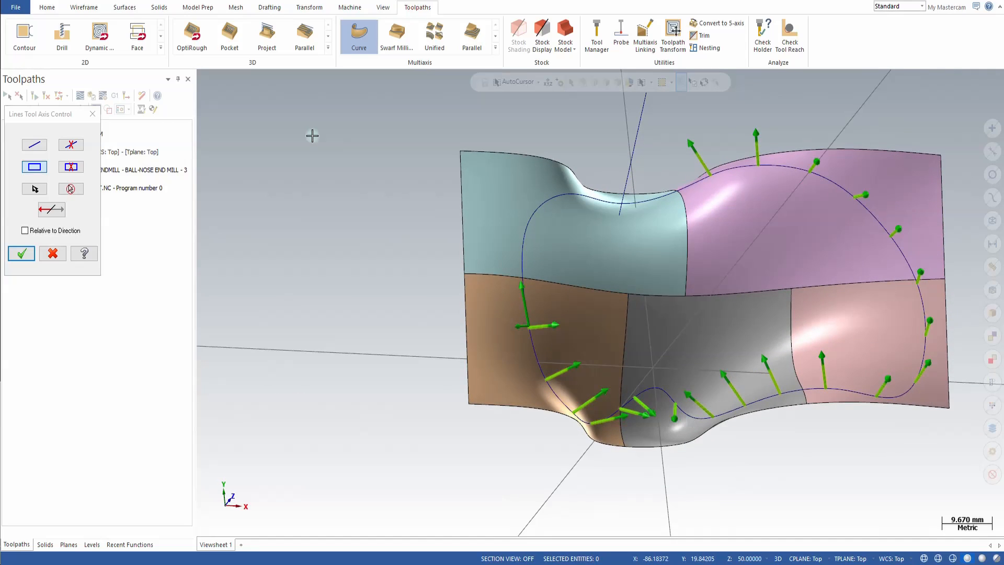
left_click(24, 253)
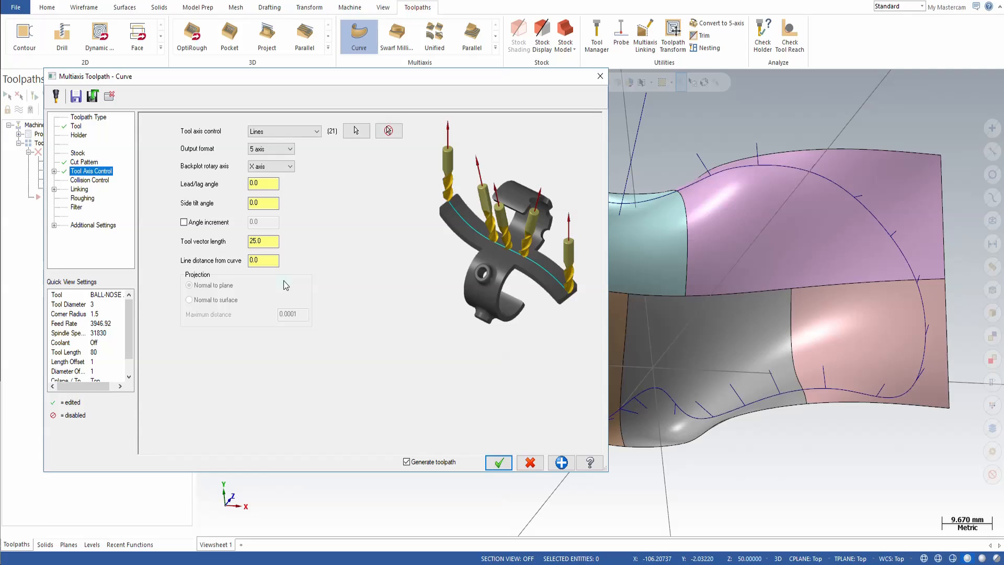
left_click(499, 463)
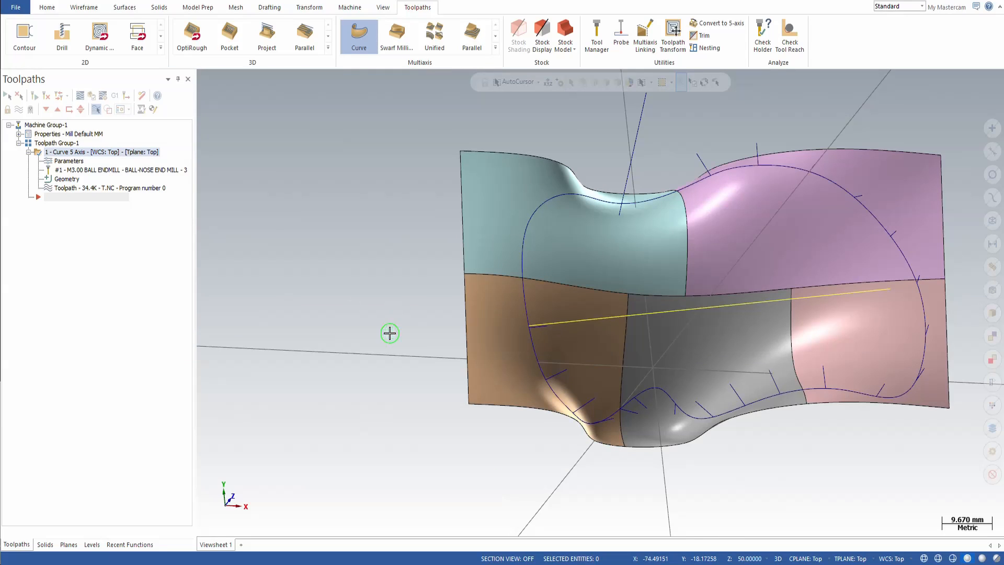
Backplot the Curve toolpath to examine how the tool tilts along the loop, and close the backplot
middle_click_drag(389, 333, 346, 246)
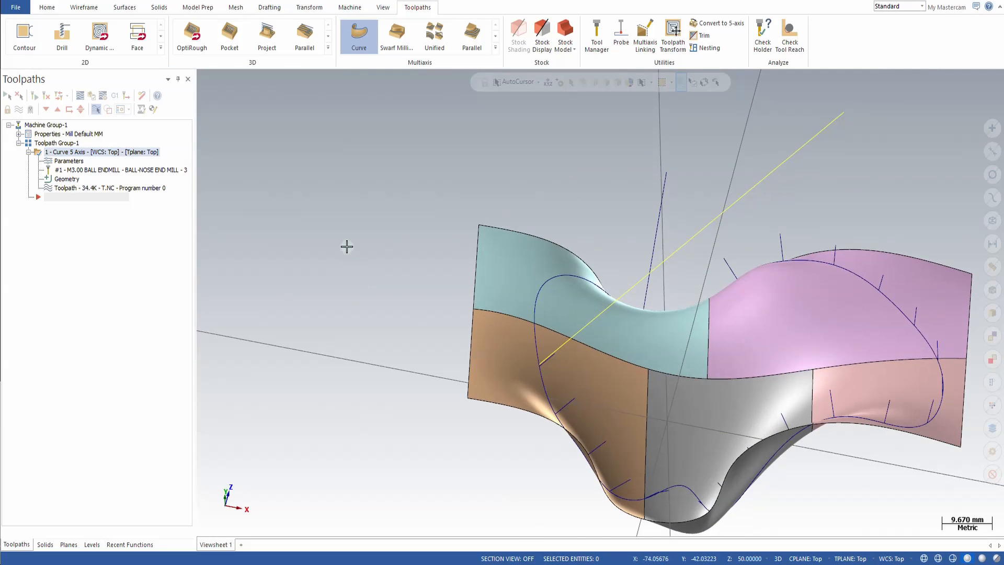
scroll(347, 247, "down", 2)
left_click(81, 96)
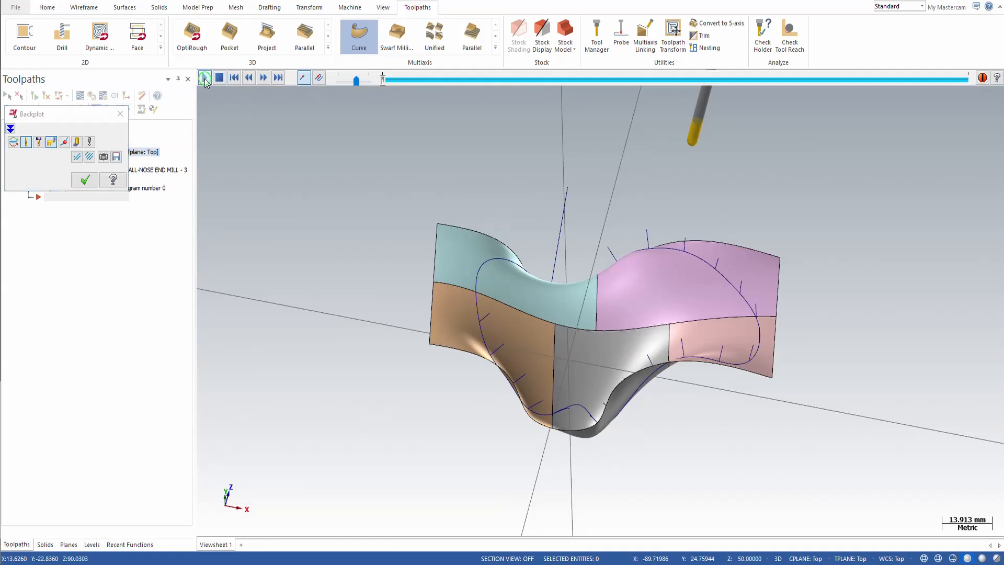
left_click(205, 78)
left_click_drag(356, 79, 355, 86)
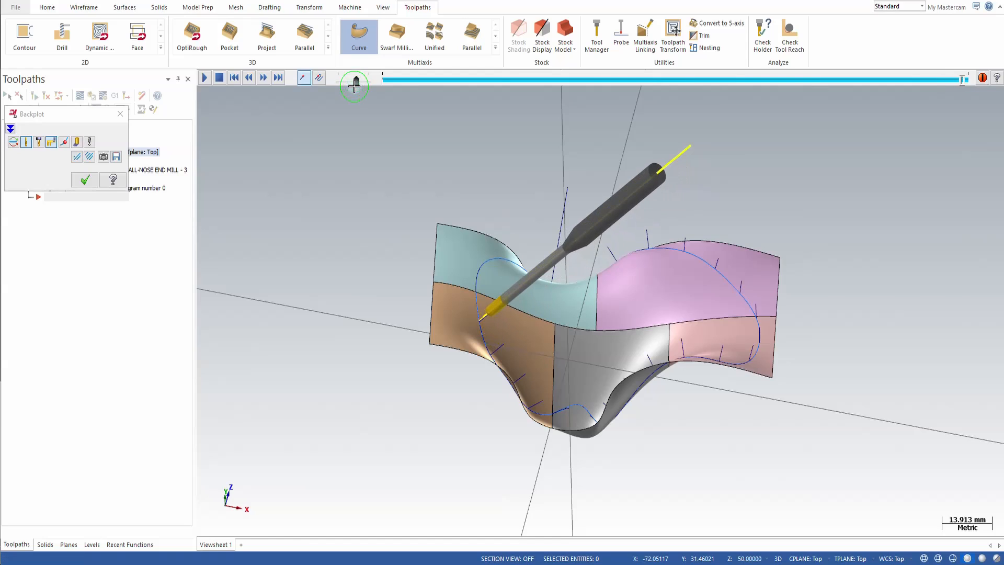
left_click(127, 108)
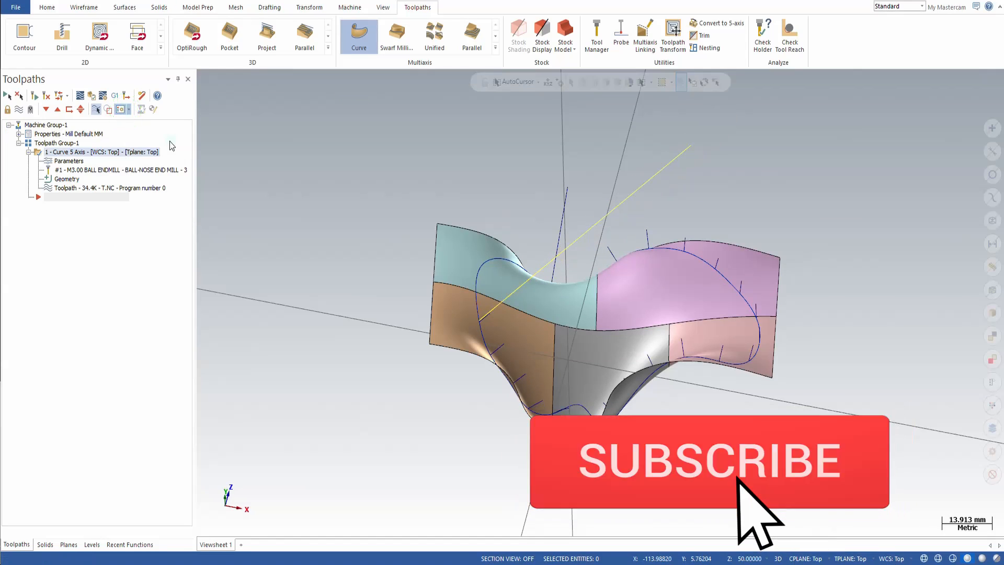
Tilt the lowest normal line on the orange surface freehand about its base point on the spline with Modify Vector
left_click(84, 7)
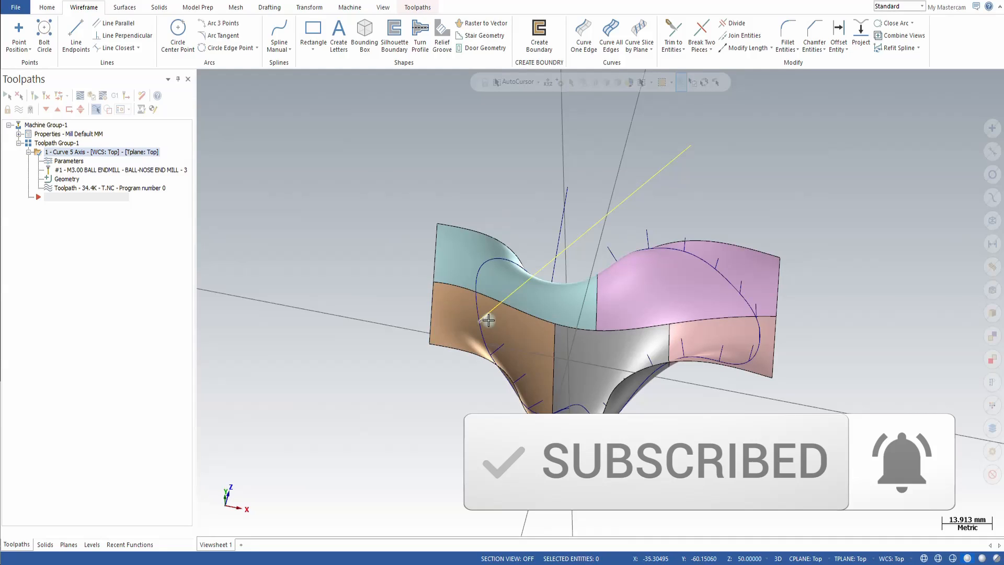
scroll(541, 406, "up", 4)
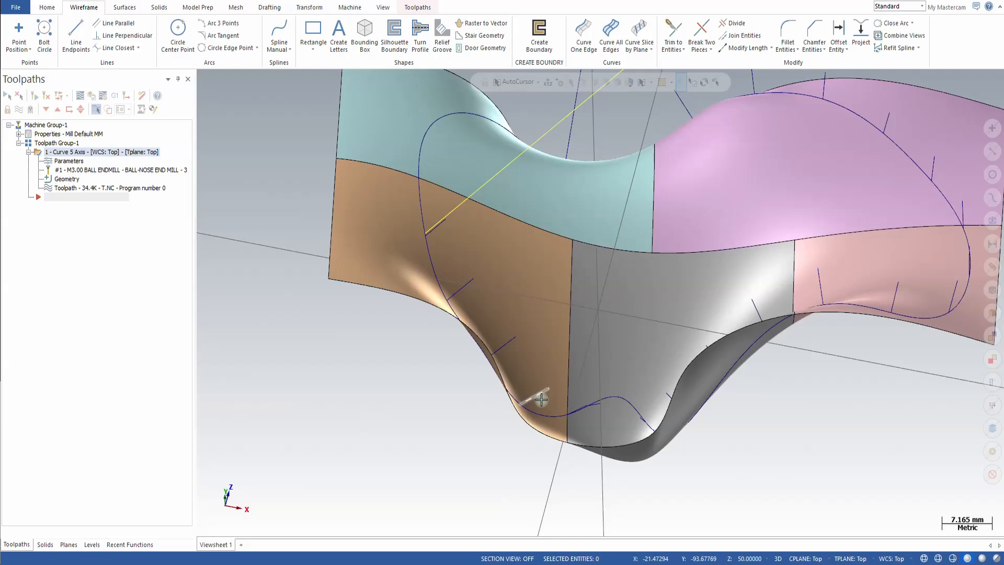
middle_click_drag(534, 397, 499, 405)
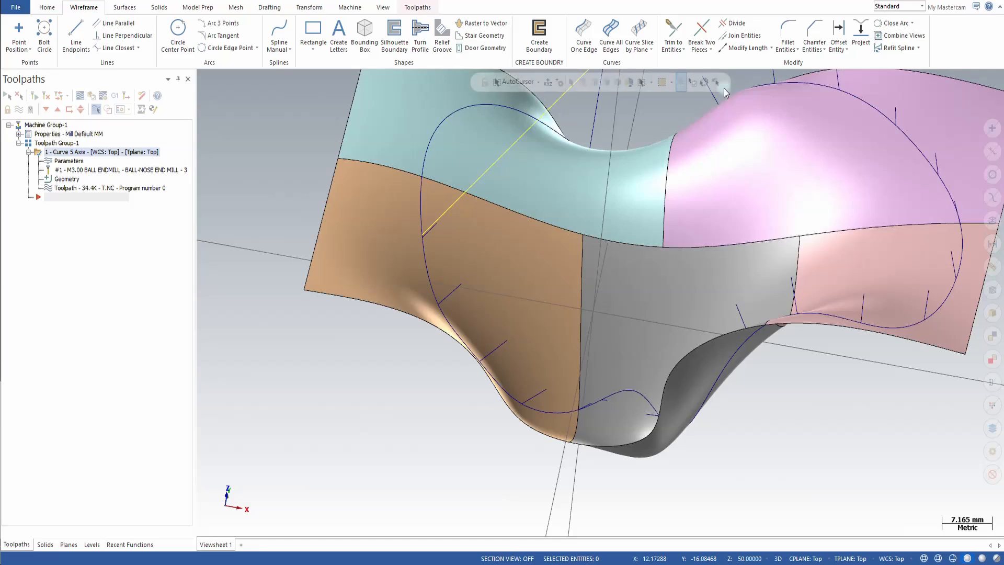
left_click(770, 48)
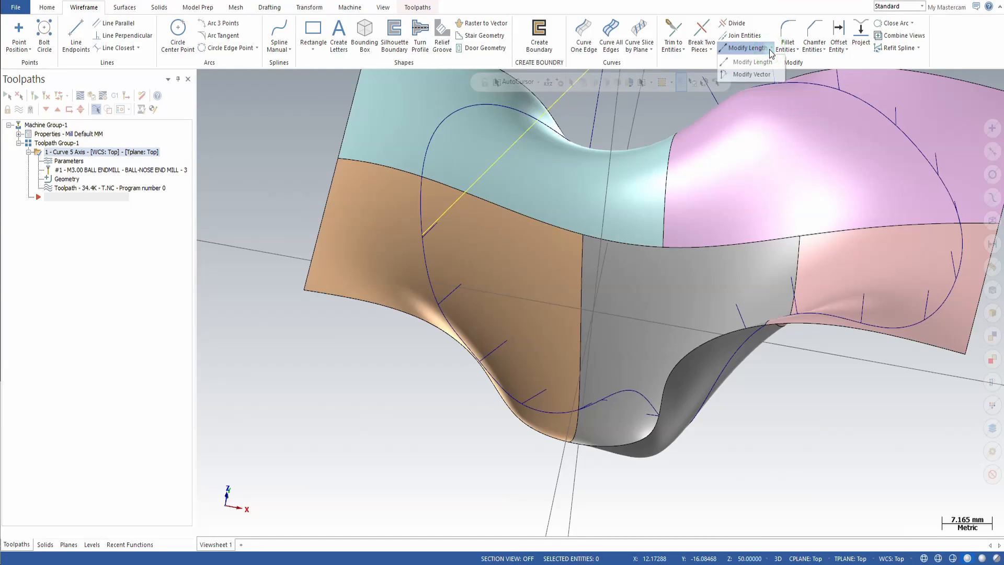
left_click(752, 74)
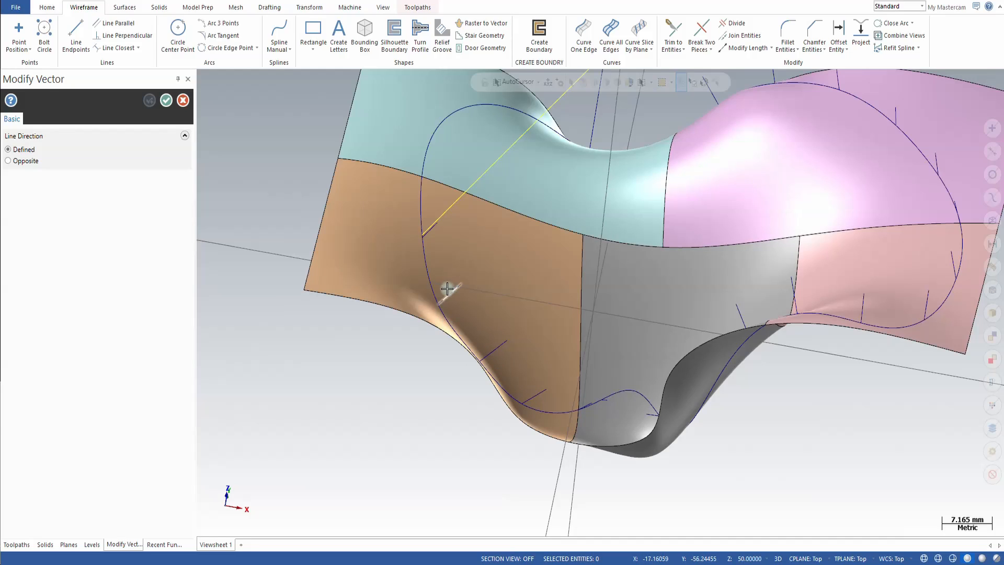
left_click(527, 402)
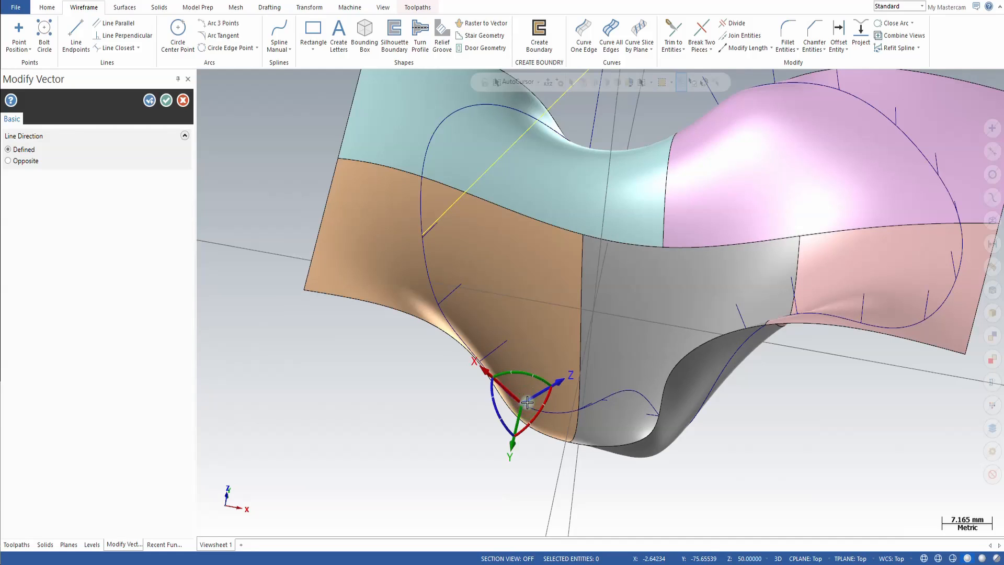
scroll(458, 504, "up", 3)
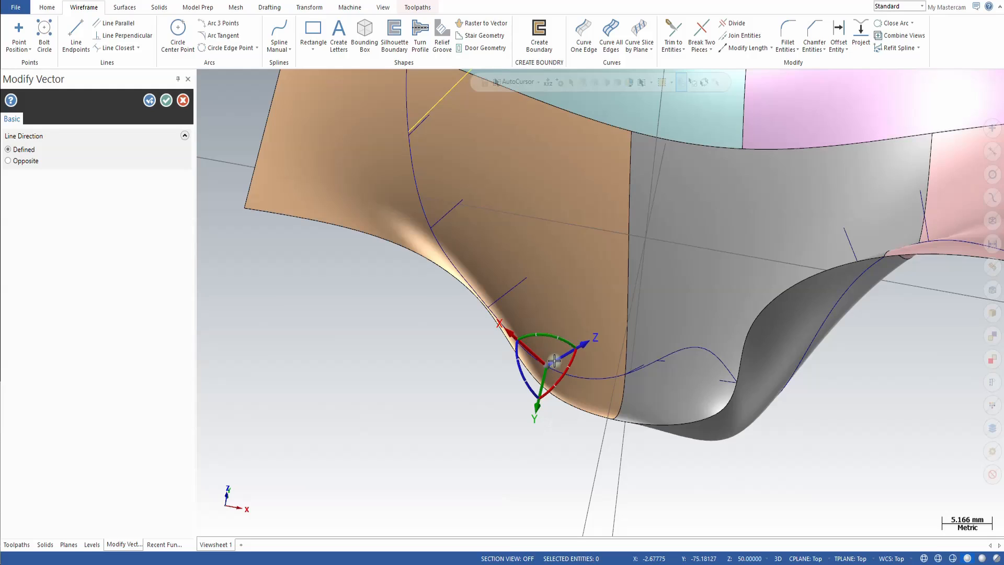
scroll(554, 361, "up", 5)
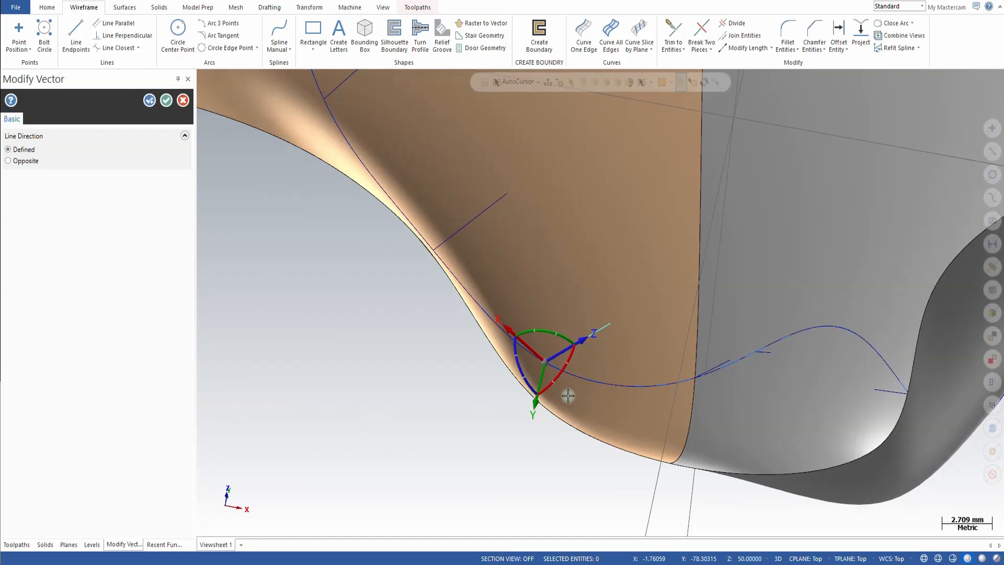
middle_click_drag(551, 392, 499, 376)
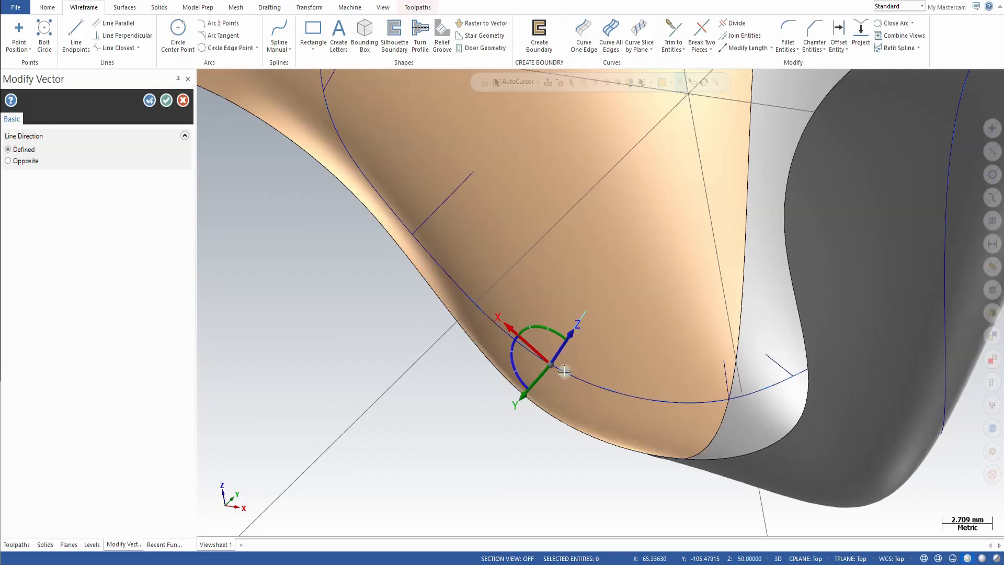
middle_click_drag(533, 371, 524, 335)
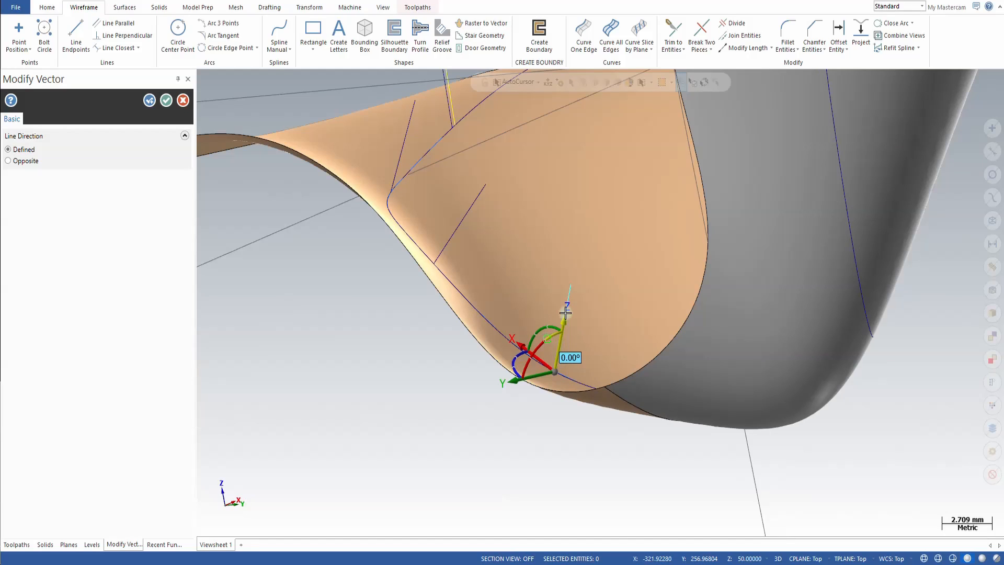
left_click_drag(565, 313, 532, 349)
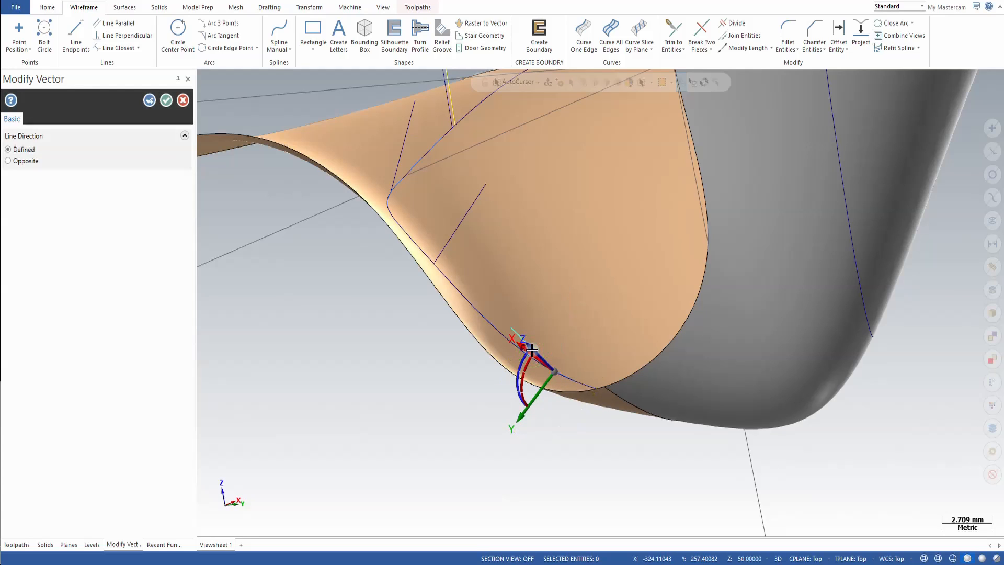
middle_click_drag(396, 442, 506, 466)
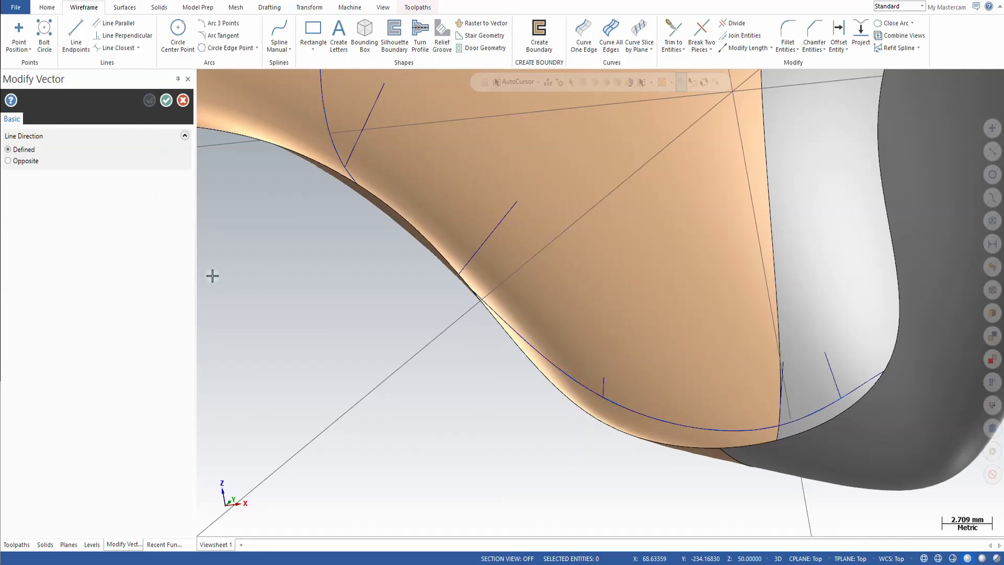
Tilt the second-lowest normal line on the orange surface freehand about its base point on the spline with Modify Vector
left_click(464, 266)
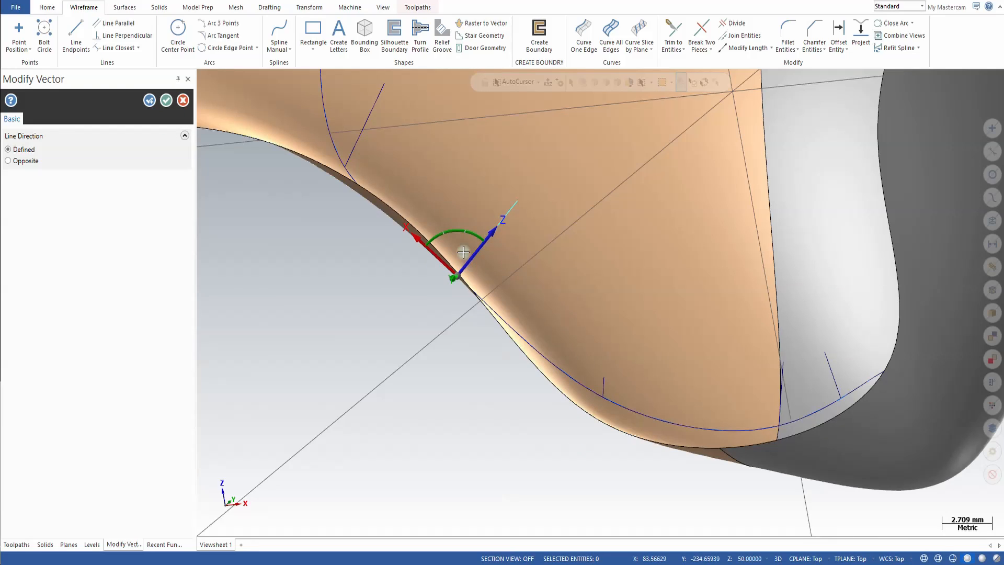
middle_click_drag(414, 335, 354, 319)
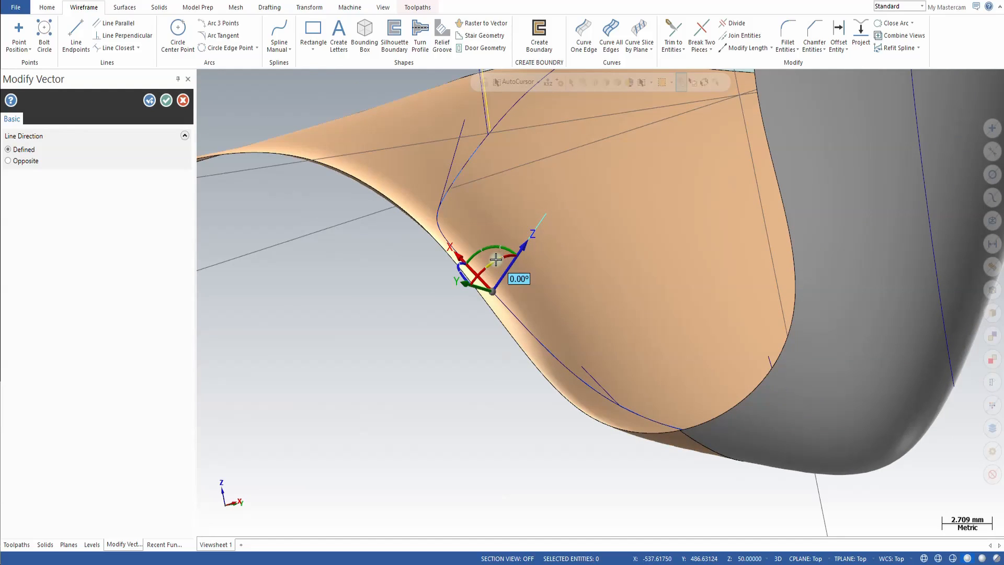
left_click_drag(495, 260, 458, 277)
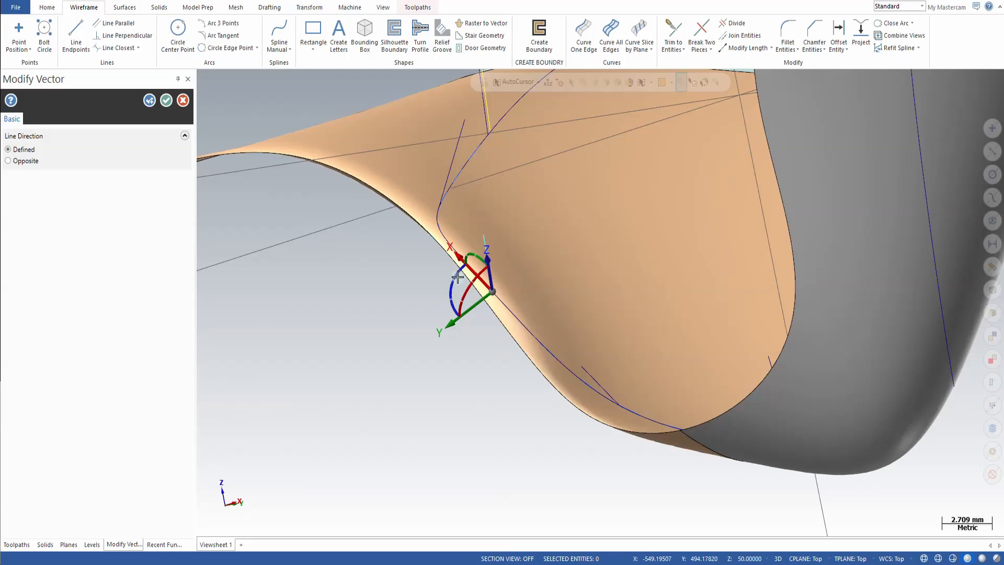
Reorient the next normal line up the spline on the orange surface freehand about its base point and finish Modify Vector
left_click(442, 187)
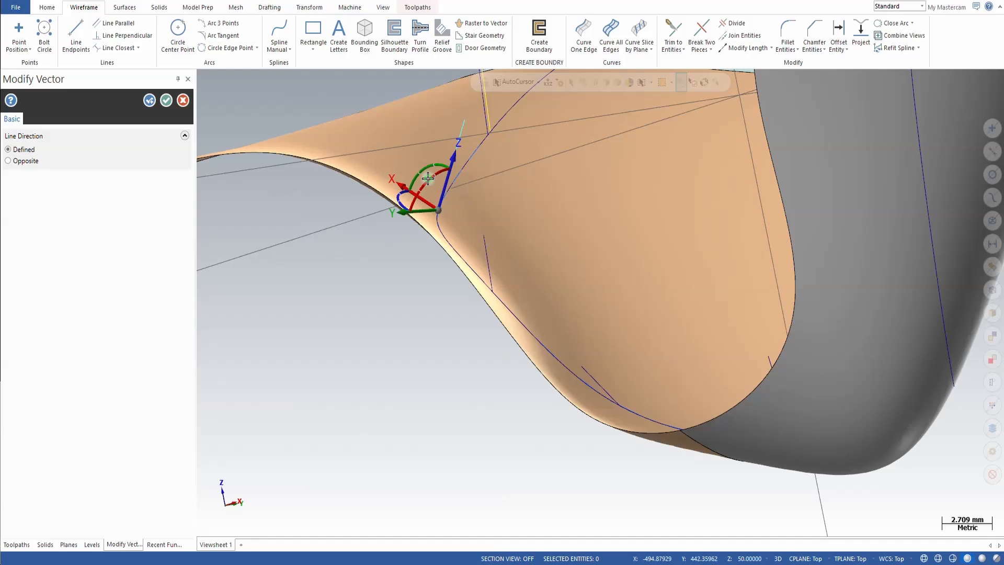
left_click_drag(431, 181, 402, 214)
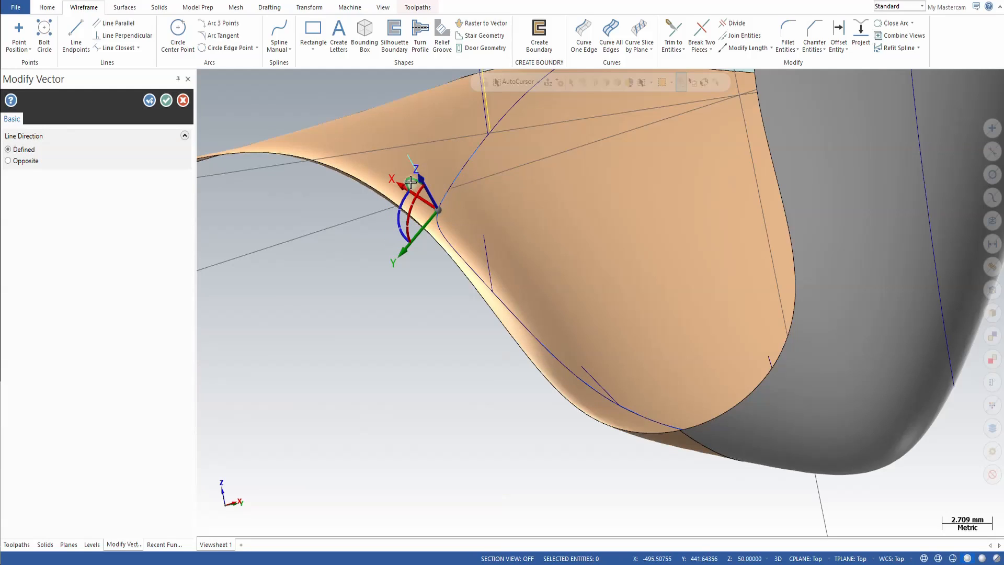
left_click_drag(410, 180, 430, 197)
left_click_drag(406, 230, 426, 194)
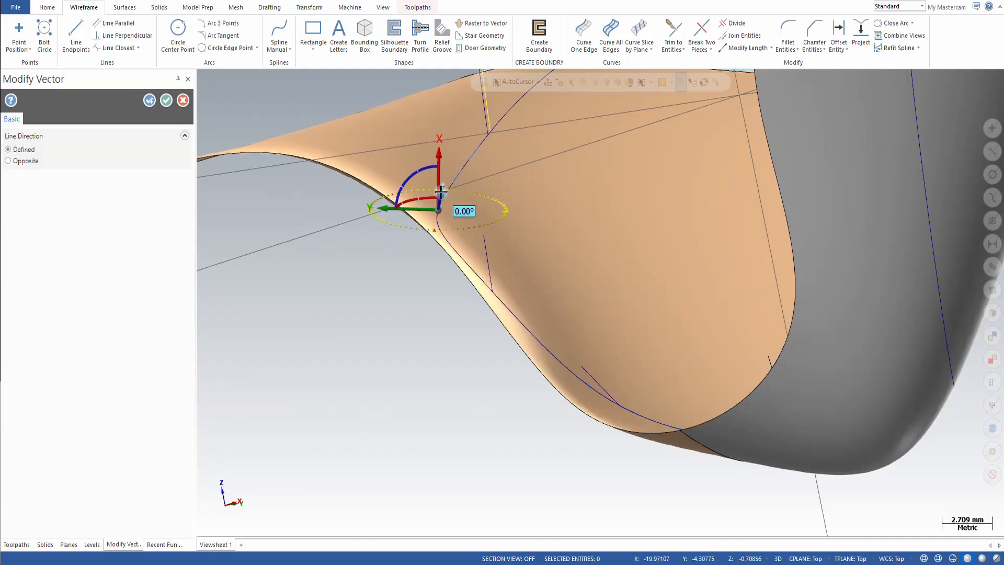
left_click_drag(429, 198, 402, 207)
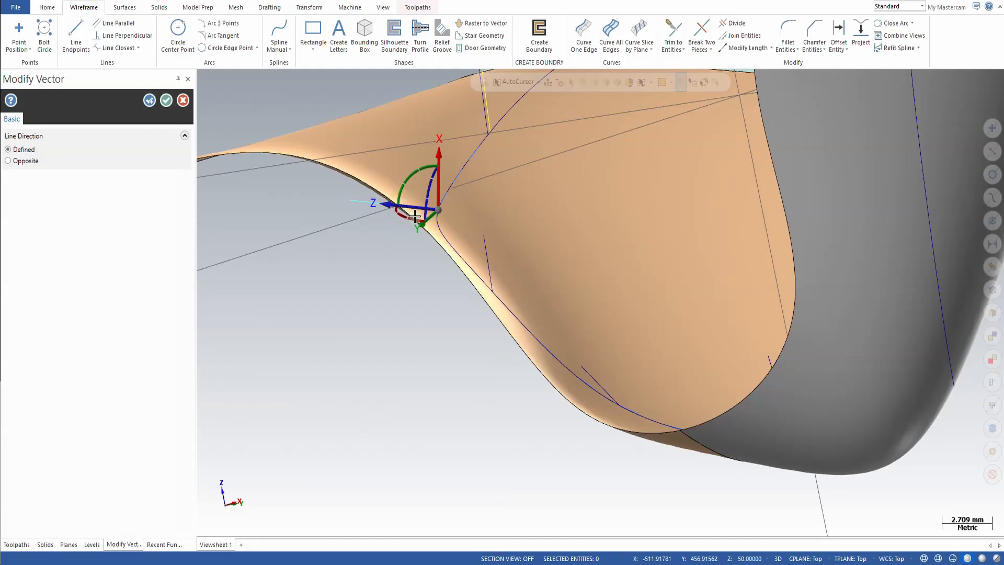
middle_click_drag(454, 307, 473, 315)
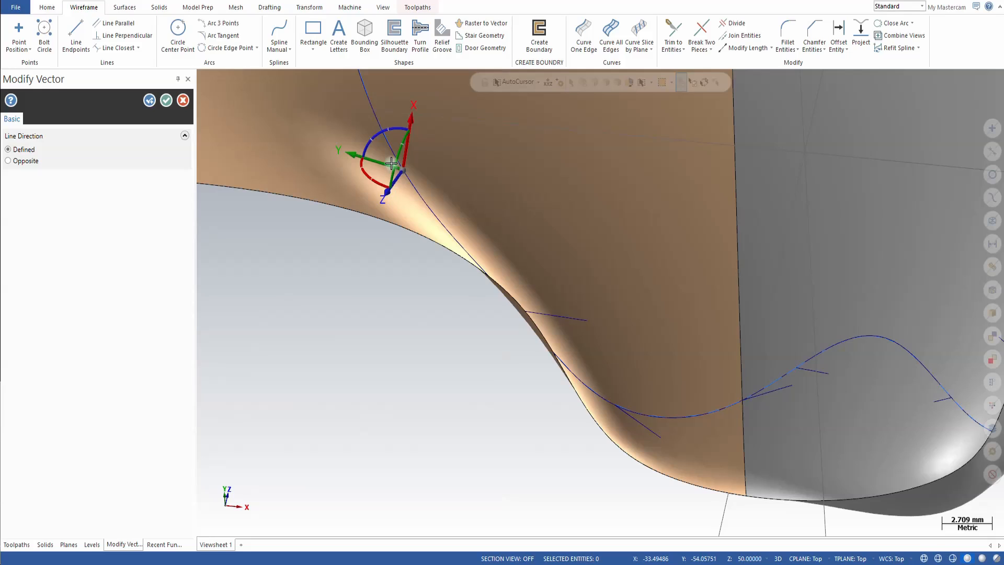
left_click_drag(385, 194, 393, 150)
scroll(387, 317, "down", 4)
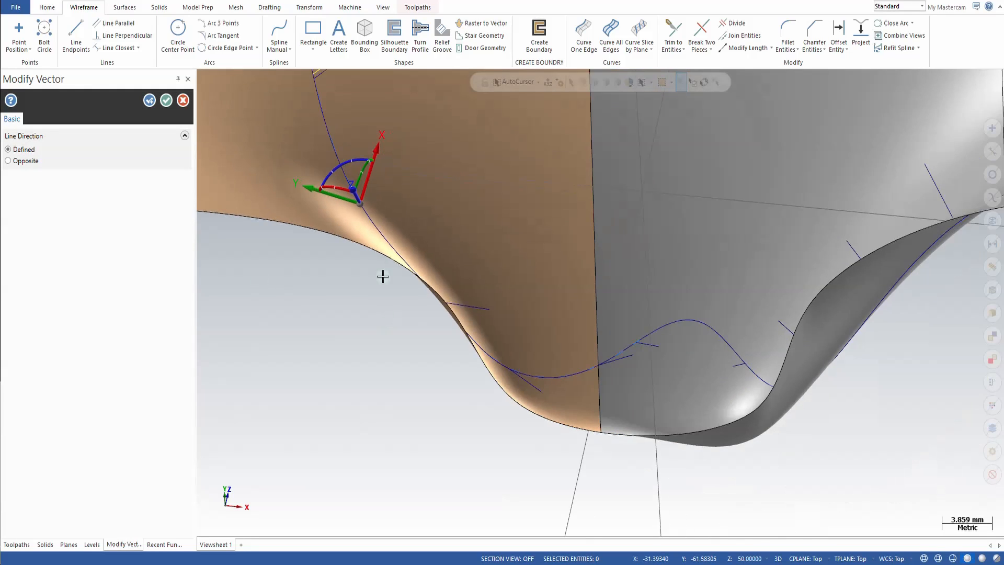
key("Return")
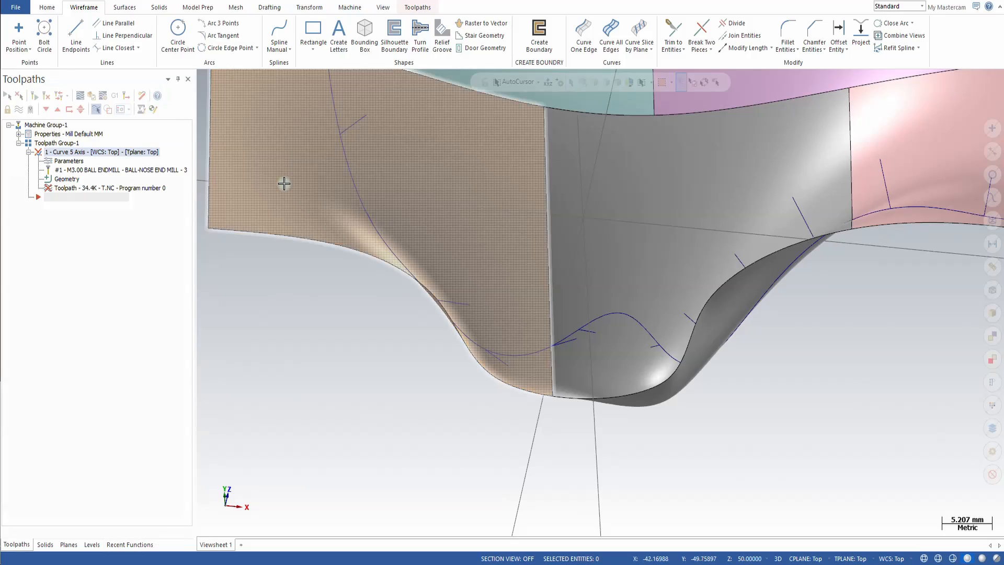
Regenerate the Curve toolpath with the modified lines, backplot it at a slower speed to examine the tool tilt, and close the backplot
scroll(623, 292, "down", 4)
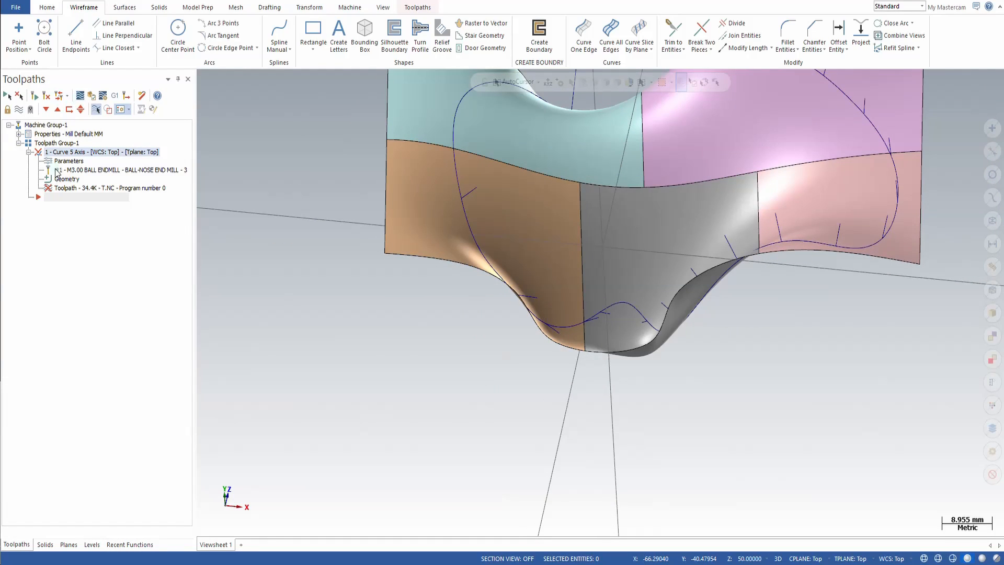
left_click(35, 96)
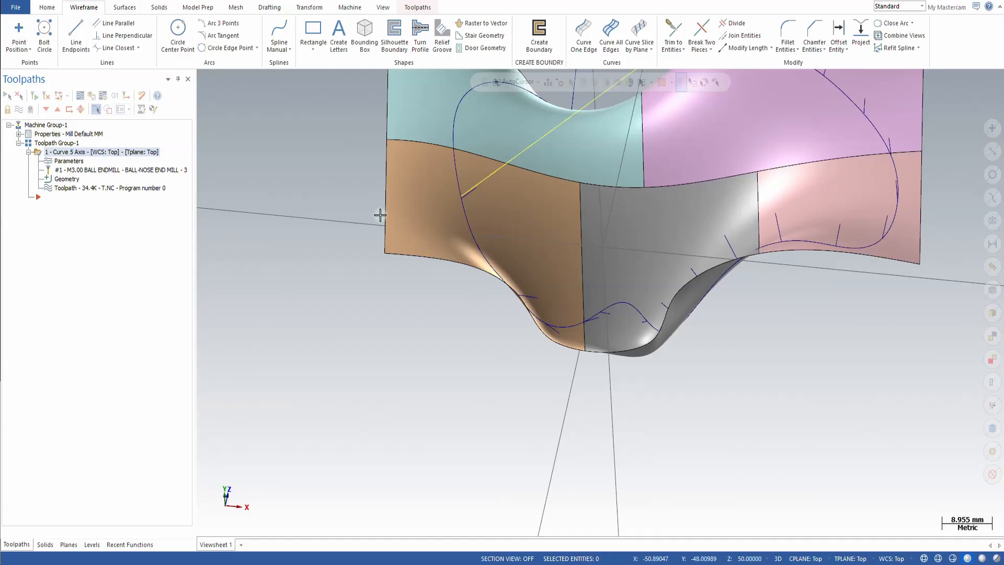
left_click(80, 97)
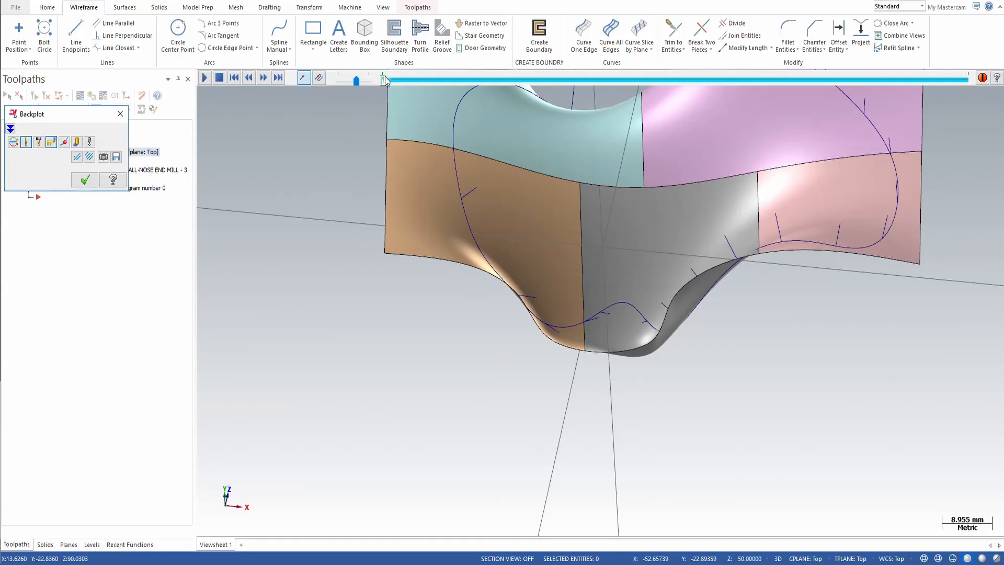
left_click(384, 80)
left_click(205, 79)
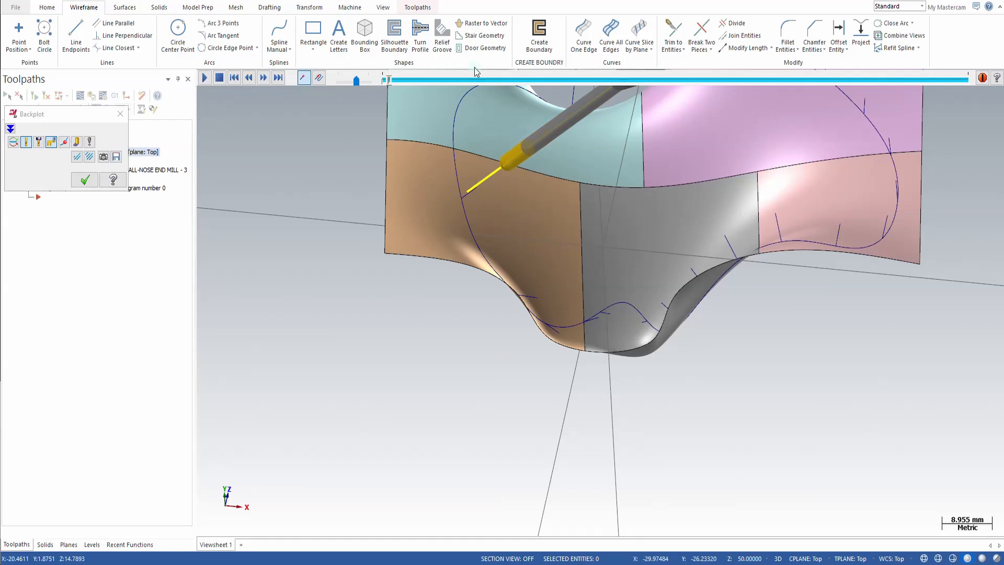
left_click(359, 82)
left_click_drag(360, 82, 341, 84)
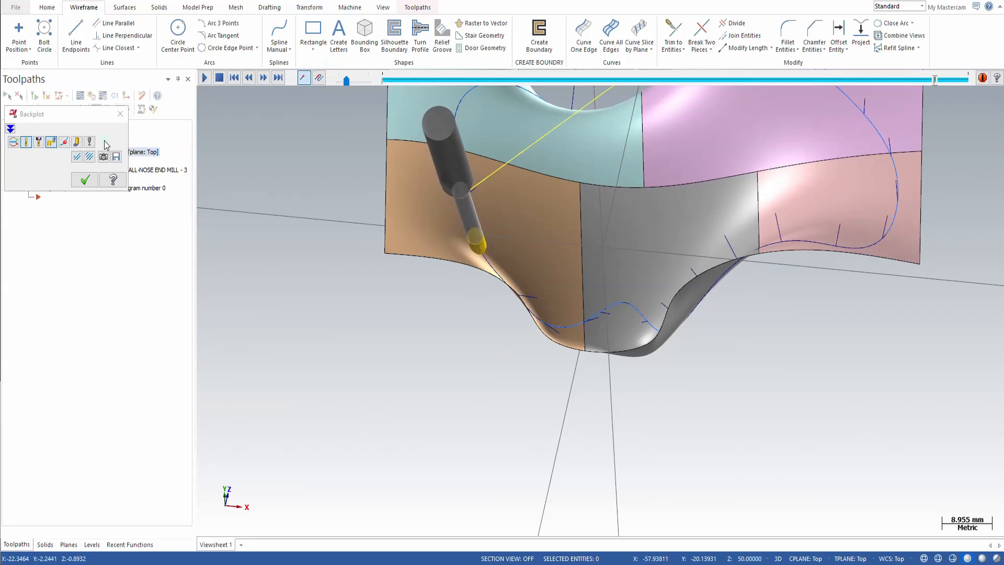
left_click(84, 180)
Select the uppermost normal line on the orange surface for a Dynamic move, placing the gnomon at its base point and aligning it with the line
scroll(489, 392, "down", 3)
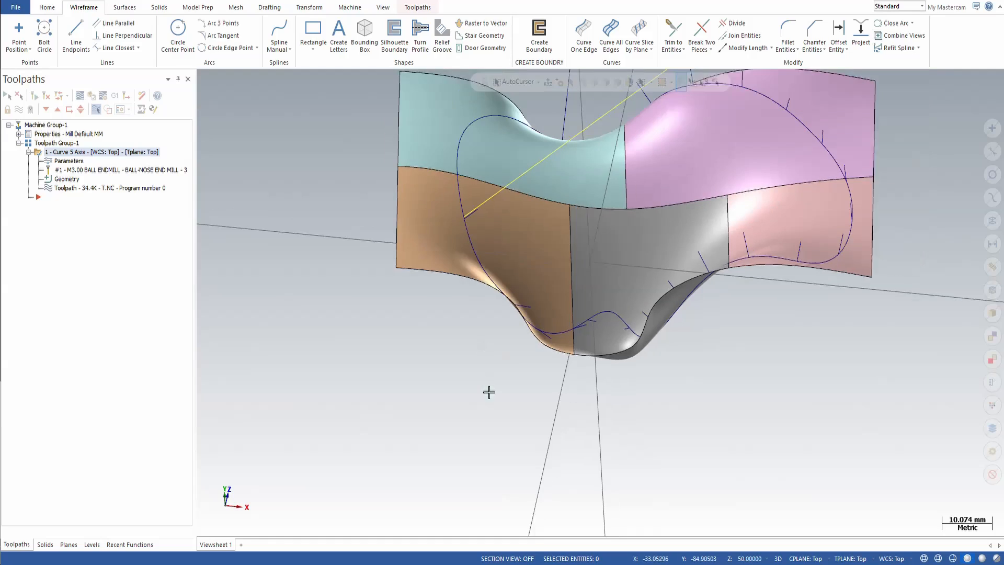
scroll(434, 74, "up", 2)
scroll(434, 73, "up", 2)
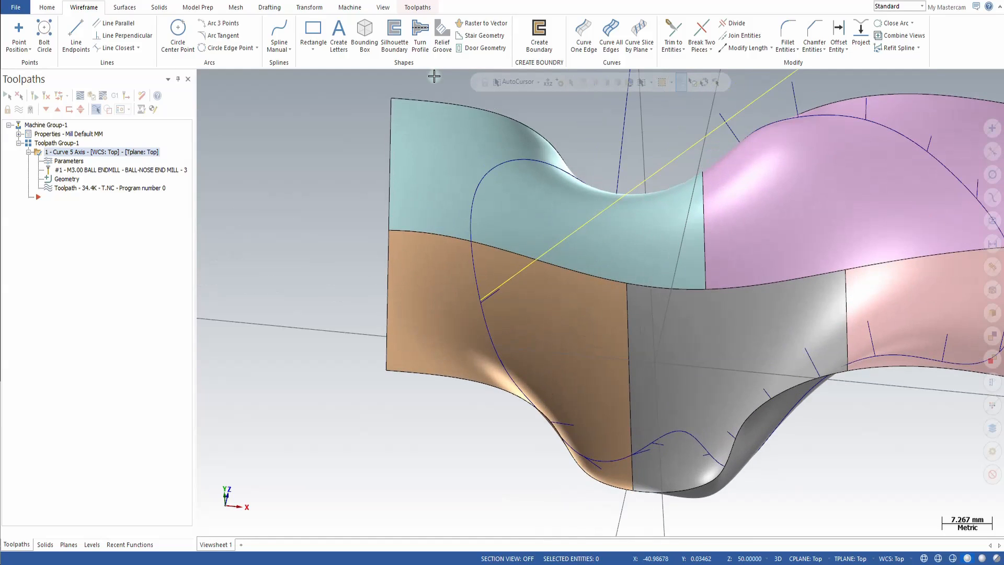
left_click(487, 300)
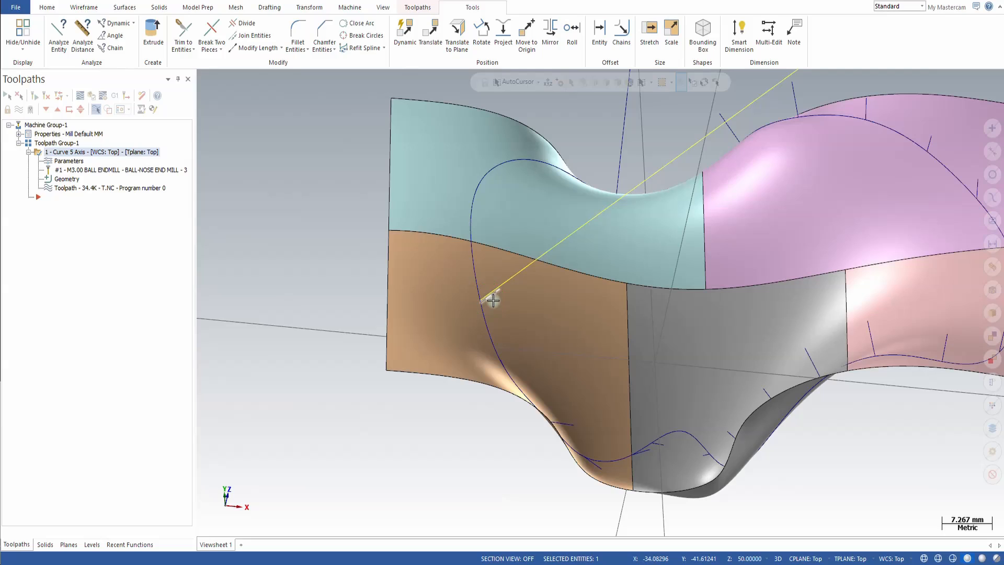
left_click(406, 32)
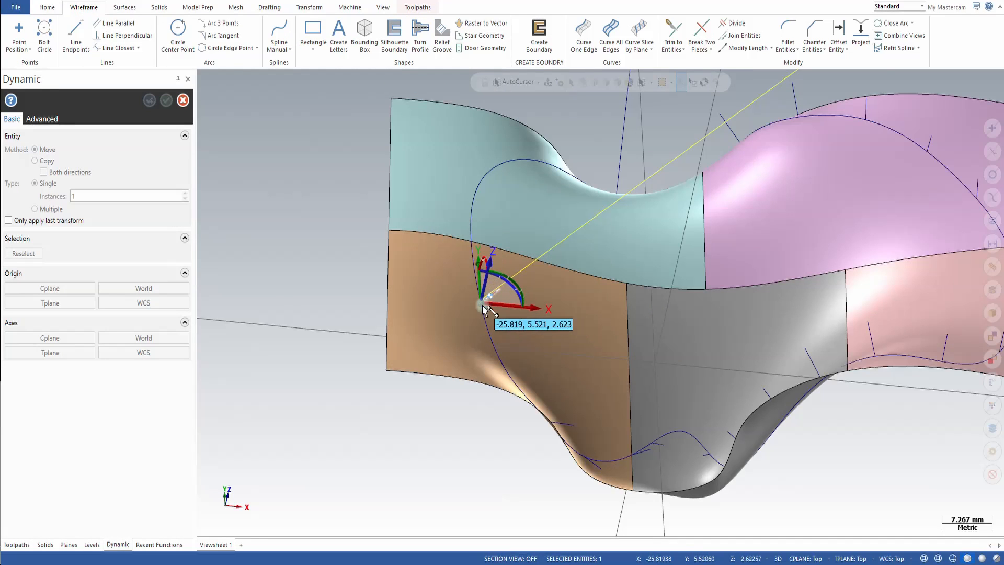
scroll(482, 306, "up", 2)
scroll(483, 306, "up", 7)
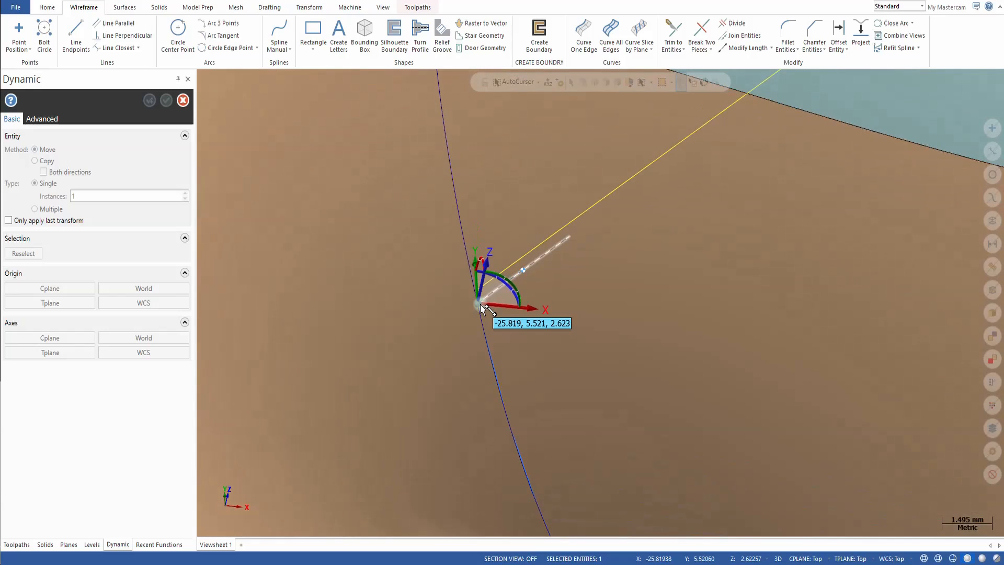
left_click(480, 304)
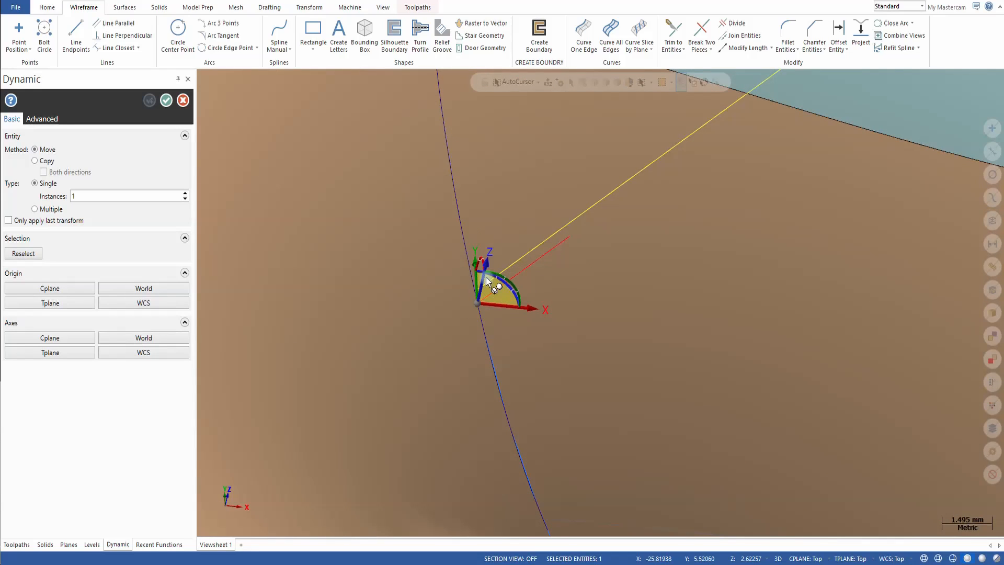
scroll(483, 335, "down", 3)
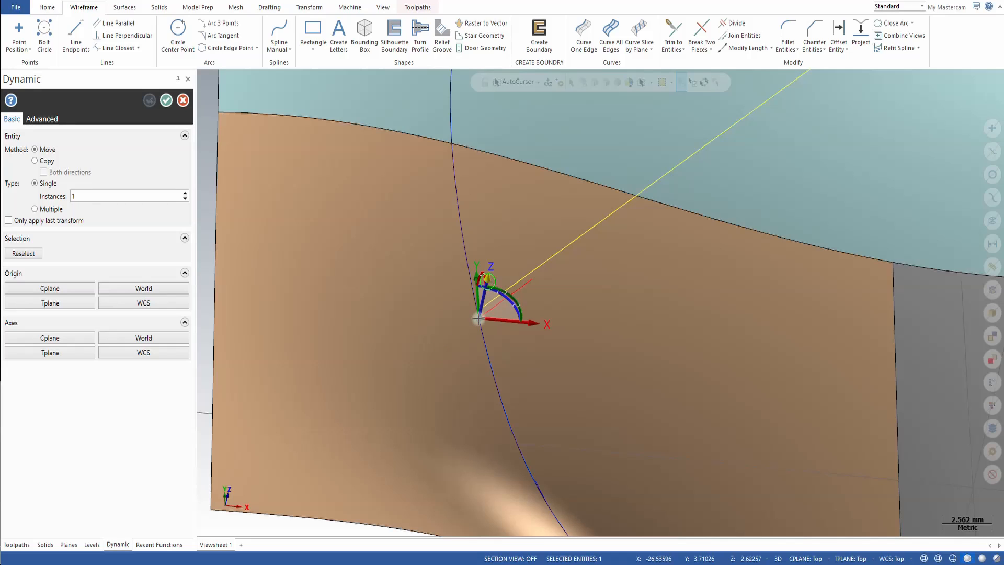
left_click_drag(477, 318, 521, 279)
left_click_drag(521, 283, 486, 317)
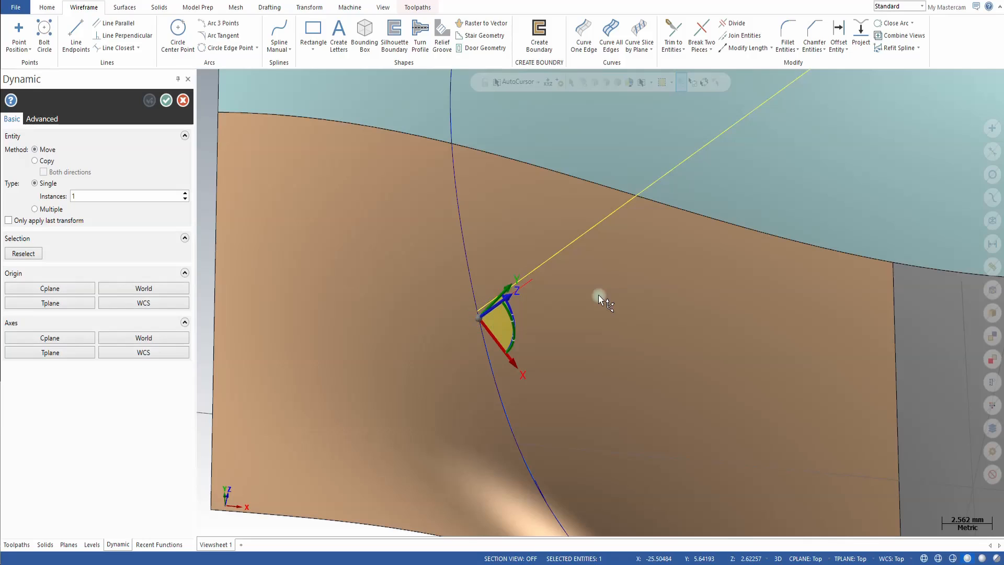
Rotate the selected line freehand about its base point on the spline with the Dynamic gnomon
mouse_move(629, 285)
middle_mouse_down()
mouse_move(604, 286)
mouse_move(593, 265)
middle_mouse_up()
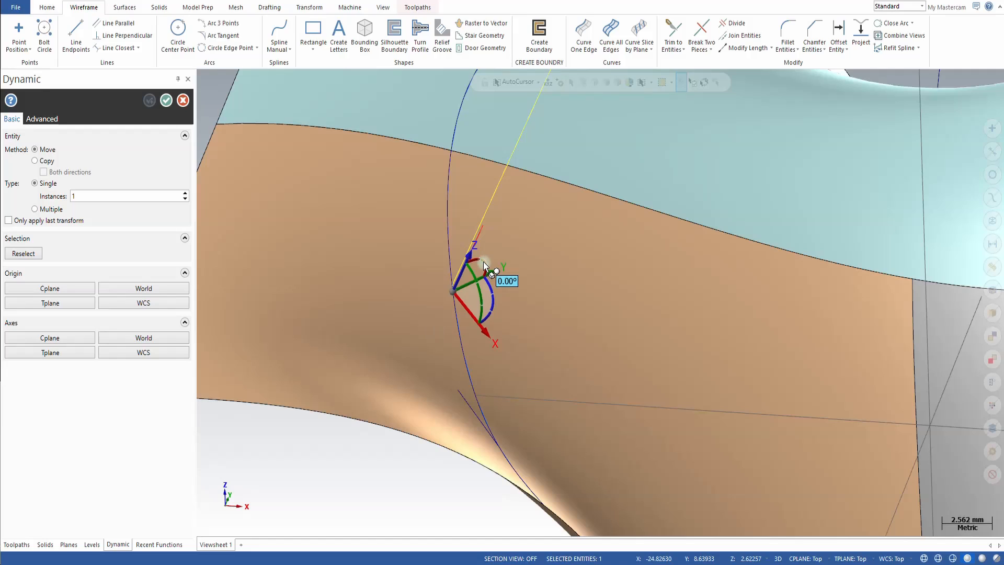
left_click_drag(485, 268, 490, 339)
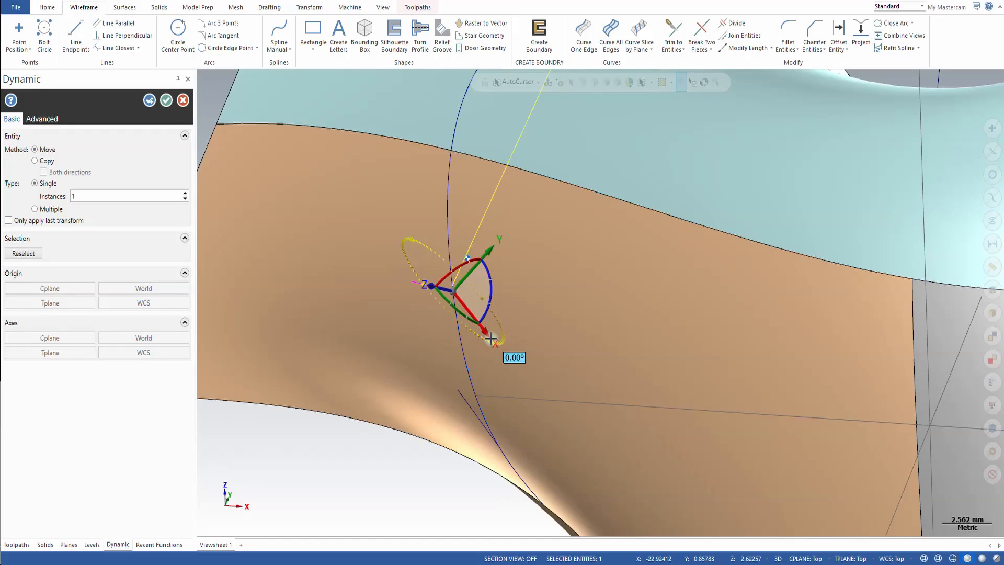
left_click(462, 316)
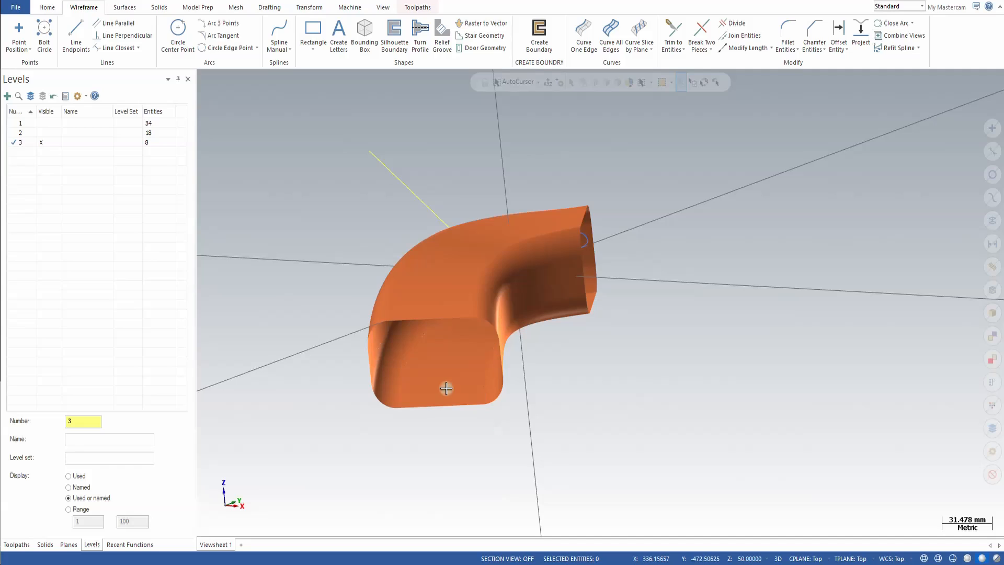
Create 5 flowline curves in the V direction on the top surface of the orange duct
middle_click_drag(541, 313, 503, 351)
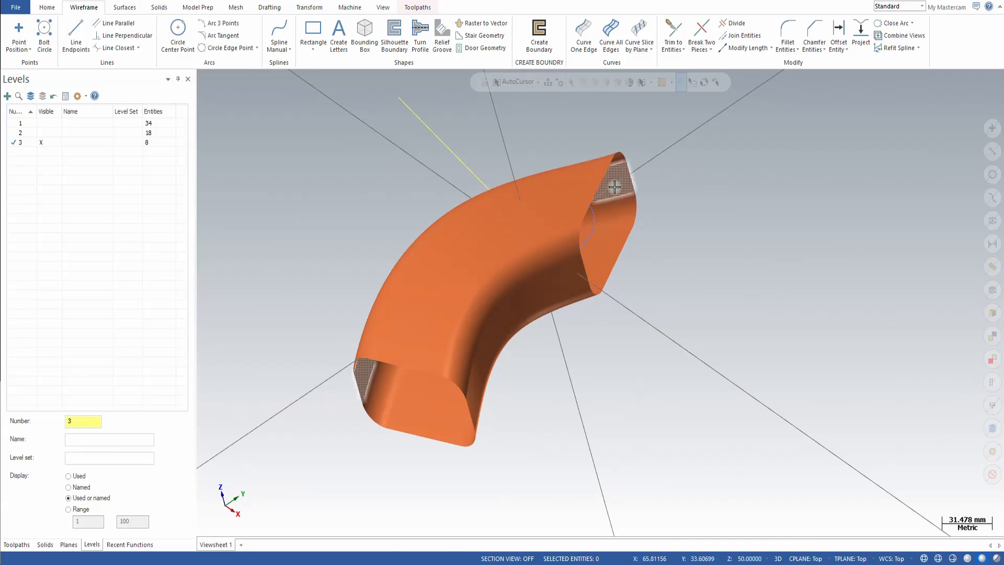
left_click(651, 50)
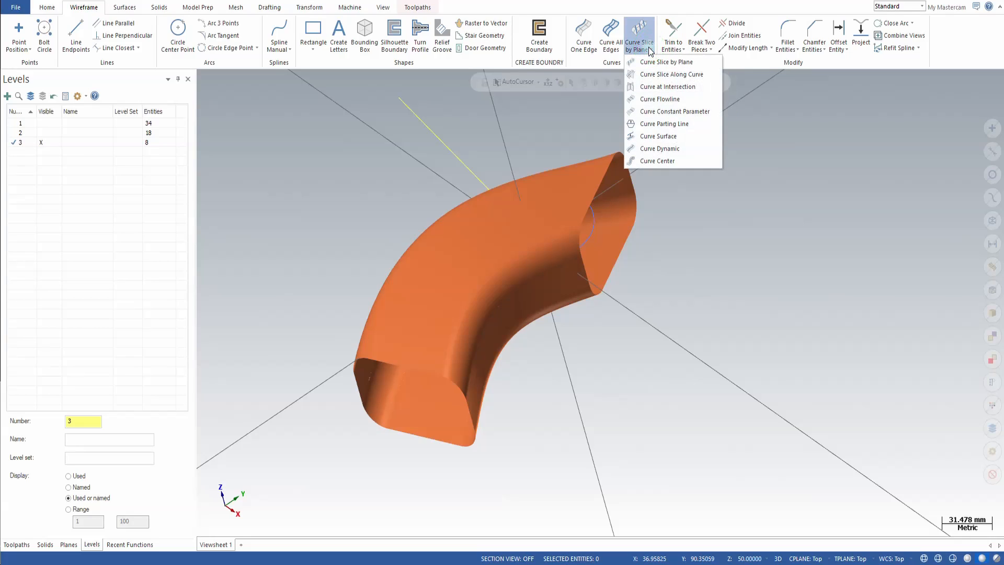
left_click(675, 99)
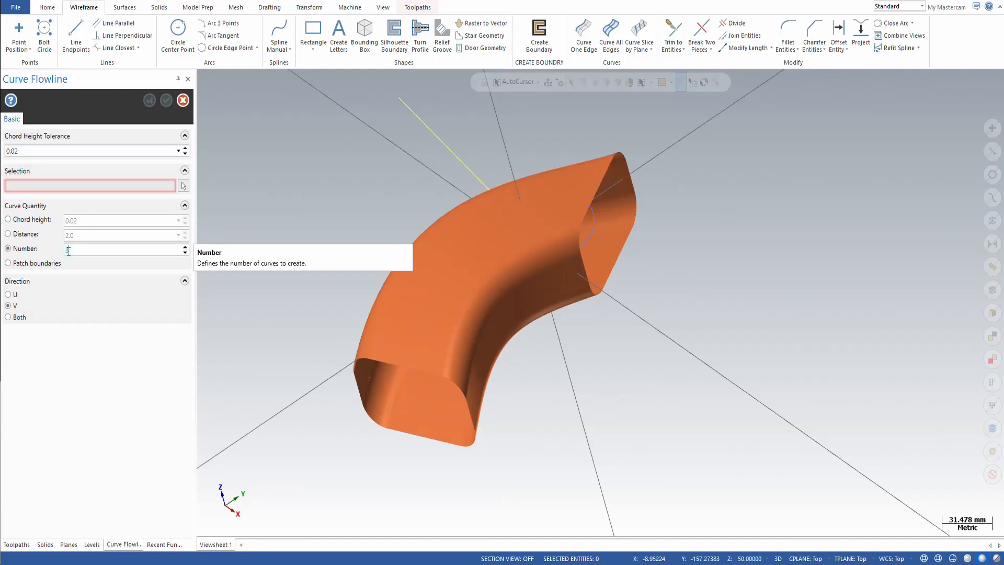
type("3")
key("Return")
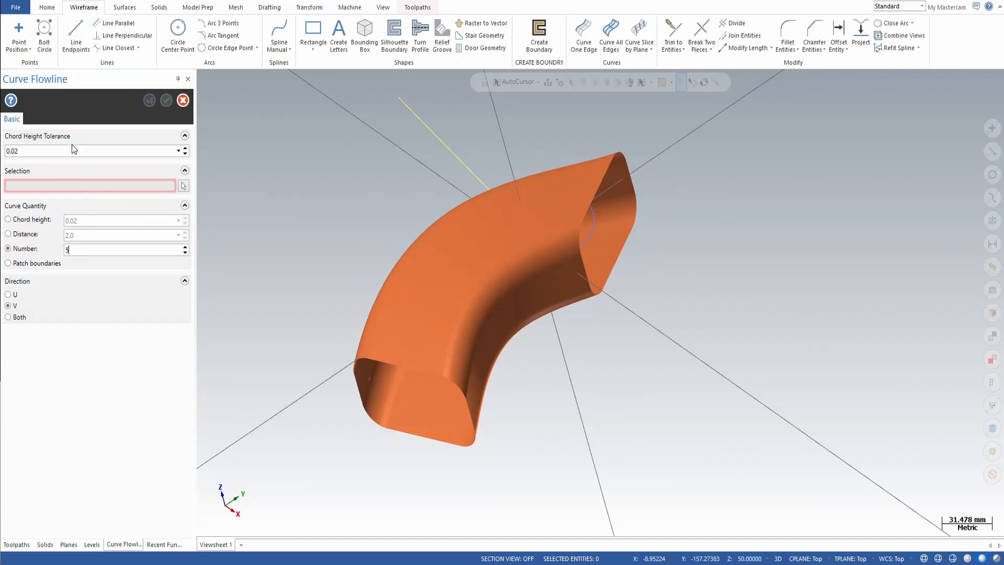
left_click(183, 186)
left_click(437, 310)
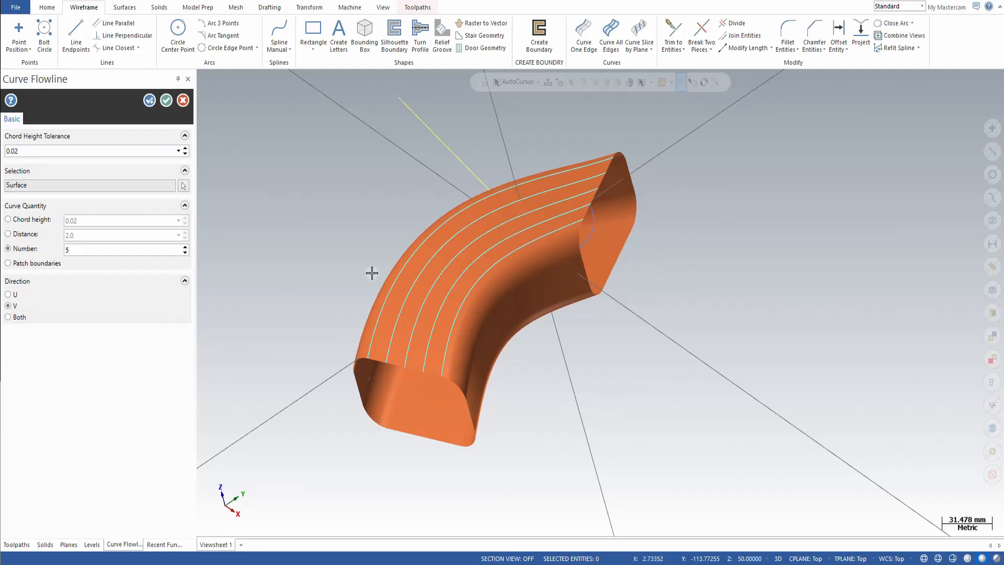
left_click(150, 102)
Create 5 V-direction flowline curves on the duct's inner side surface
left_click(475, 386)
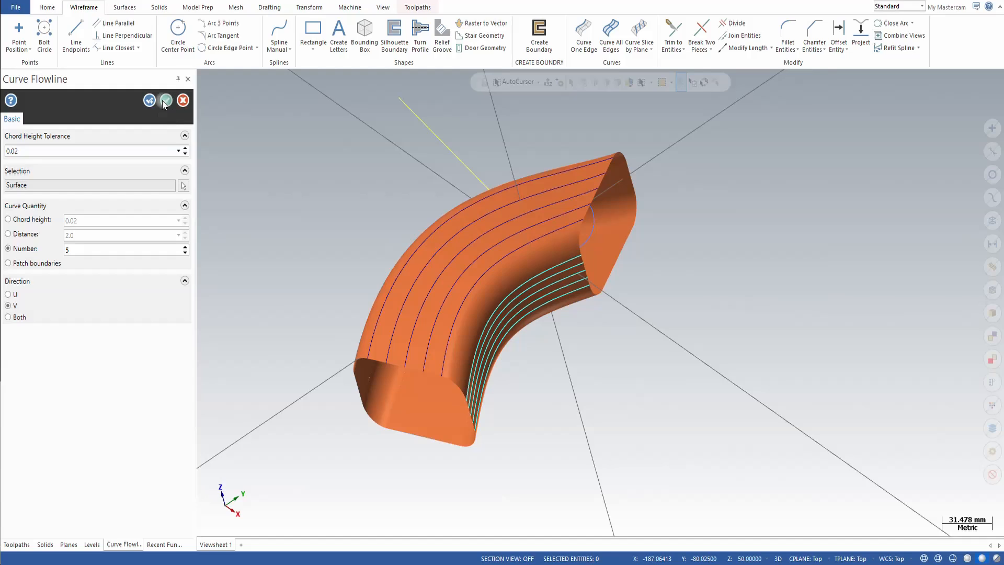
middle_click_drag(336, 215, 269, 163)
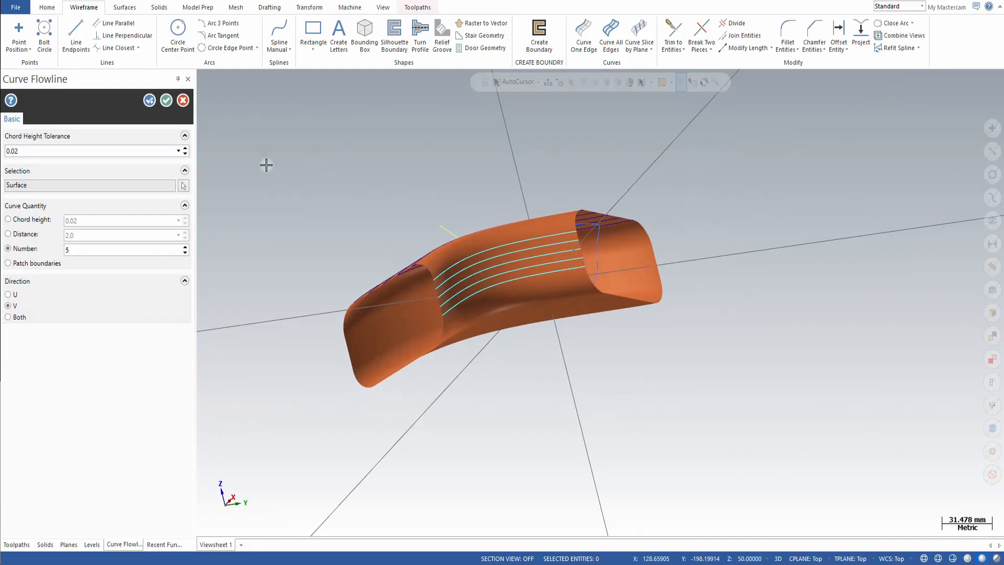
left_click(150, 100)
Create 5 V-direction flowline curves on the duct's bottom surface
middle_click_drag(377, 269, 362, 291)
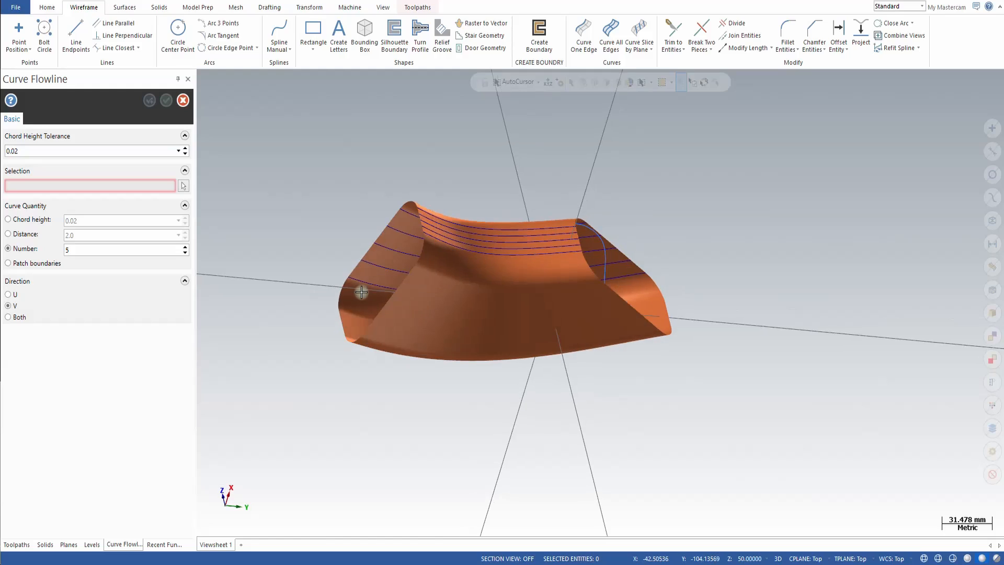
left_click(438, 308)
key("Return")
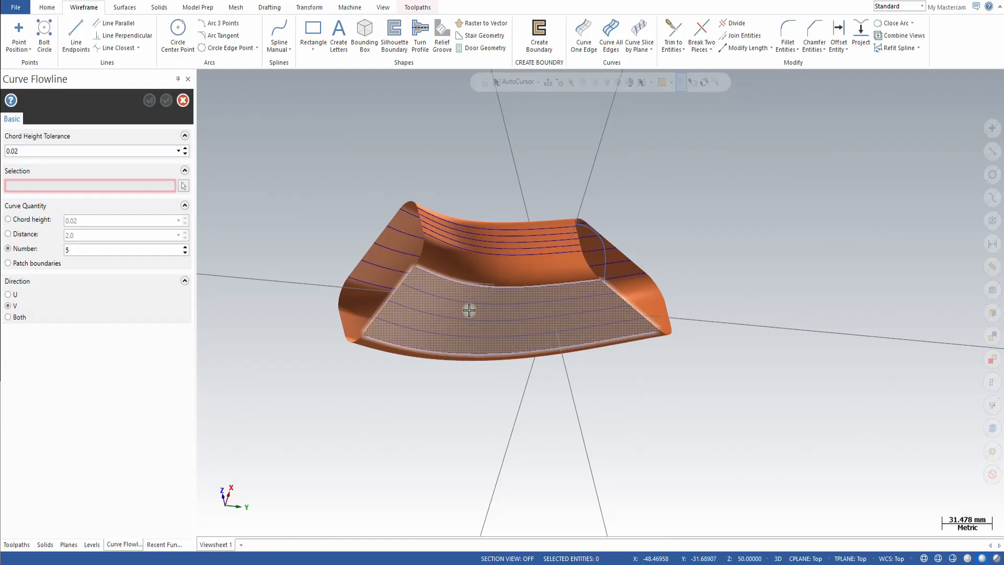
Create 5 V-direction flowline curves on the duct's outer side surface and finish Curve Flowline
left_click(349, 317)
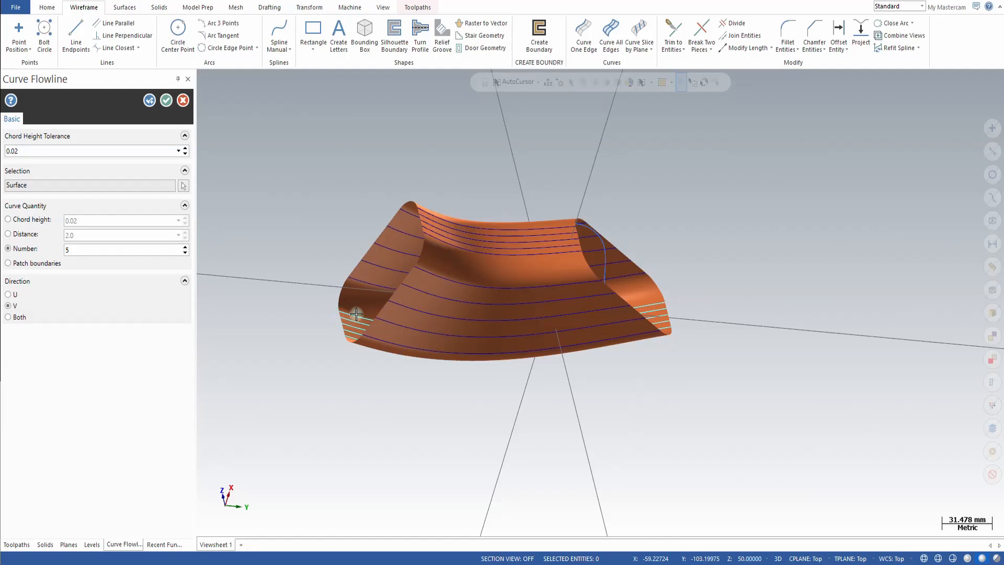
left_click(166, 101)
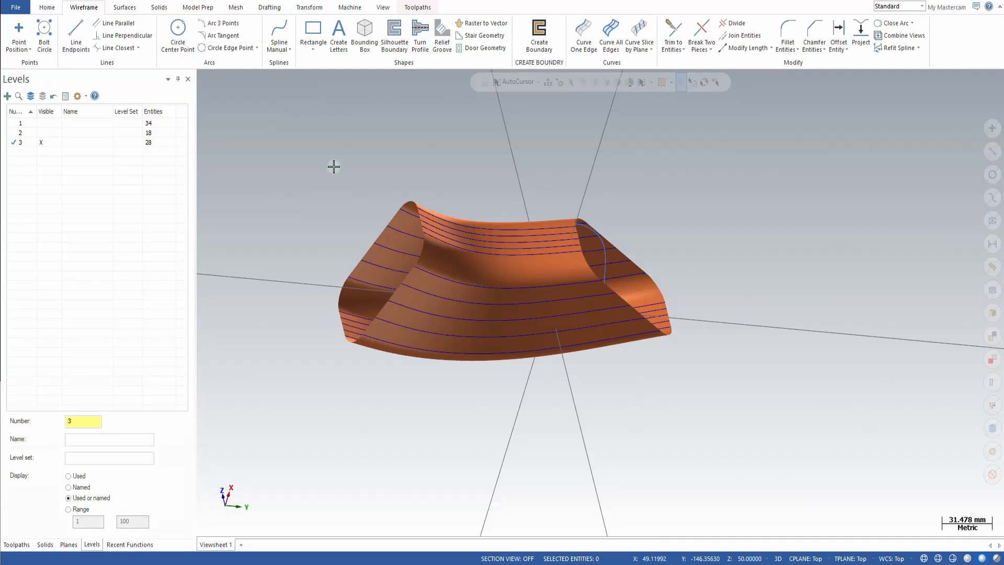
Start Curve Center and chain the five flowline curves on the duct's inner side surface
mouse_move(463, 202)
middle_mouse_down()
mouse_move(518, 334)
mouse_move(495, 237)
middle_mouse_up()
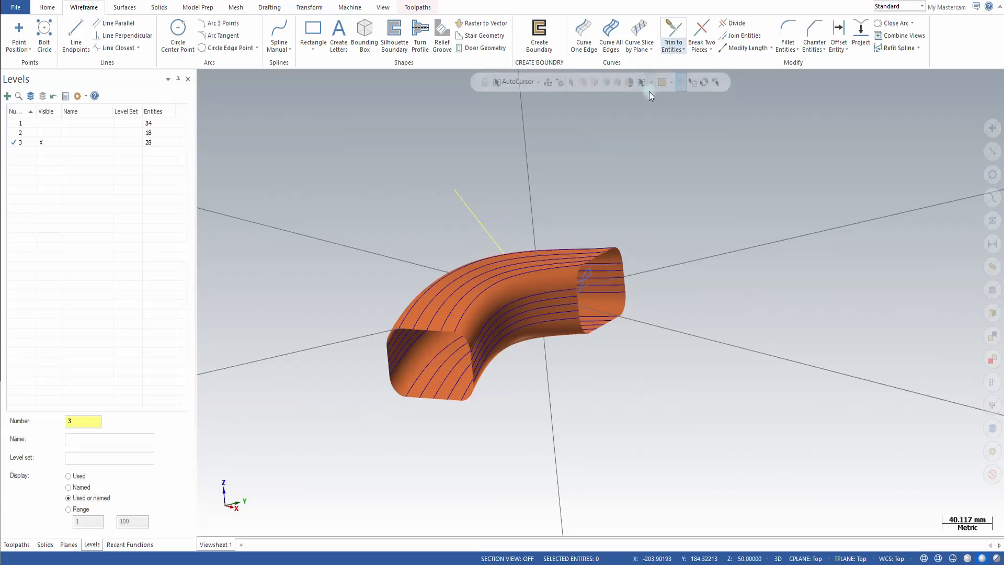
left_click(652, 50)
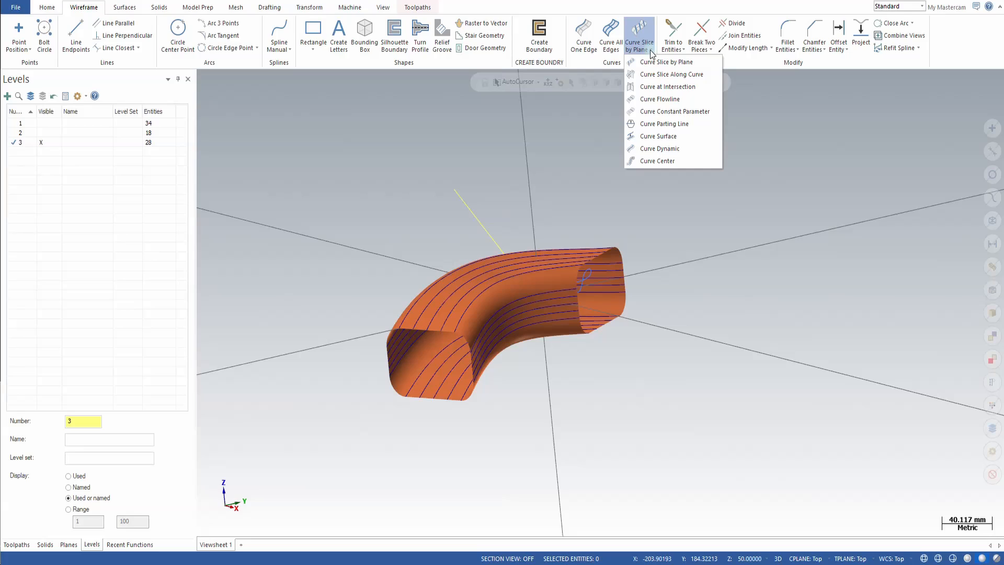
left_click(658, 161)
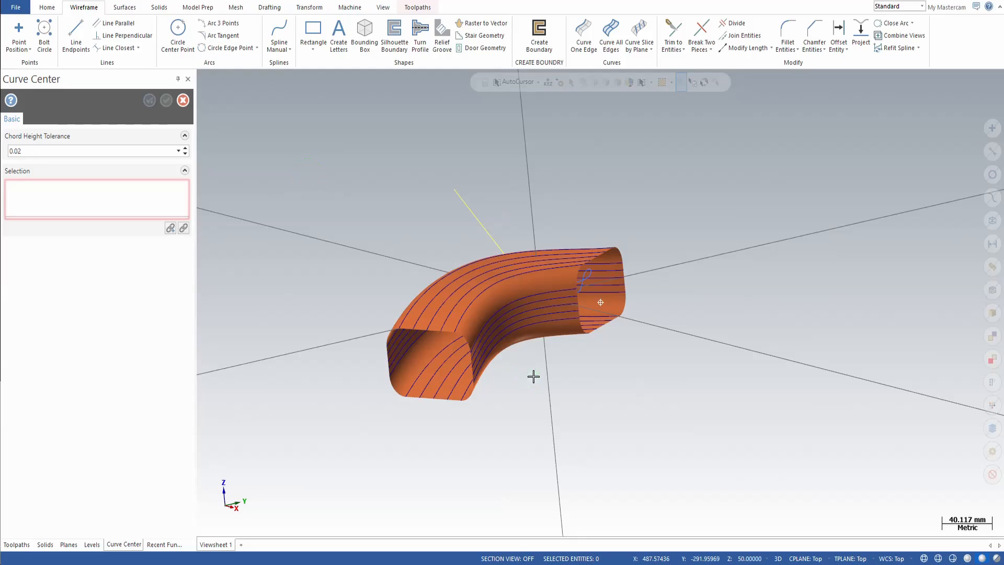
middle_click_drag(533, 376, 365, 289)
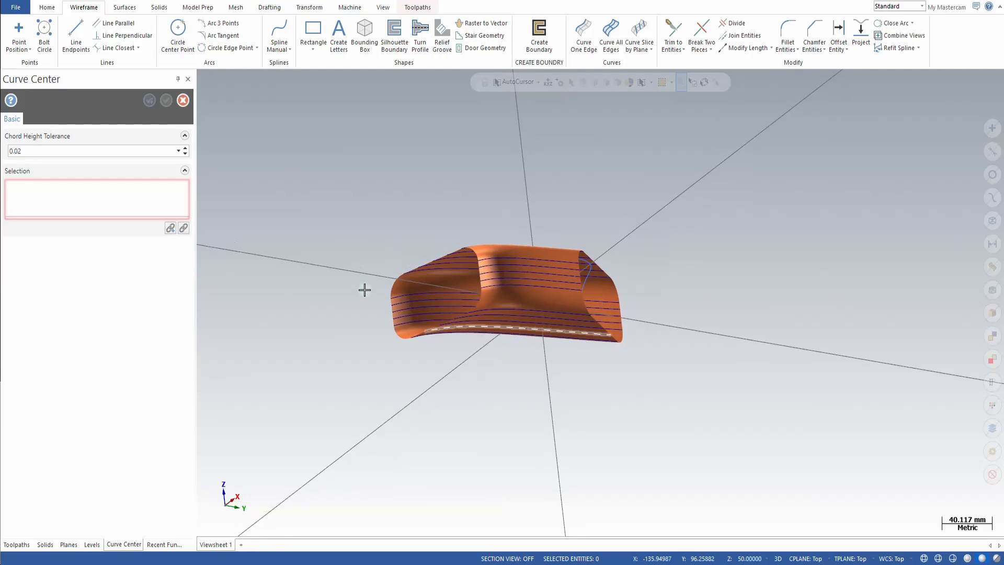
left_click(501, 287)
left_click(486, 282)
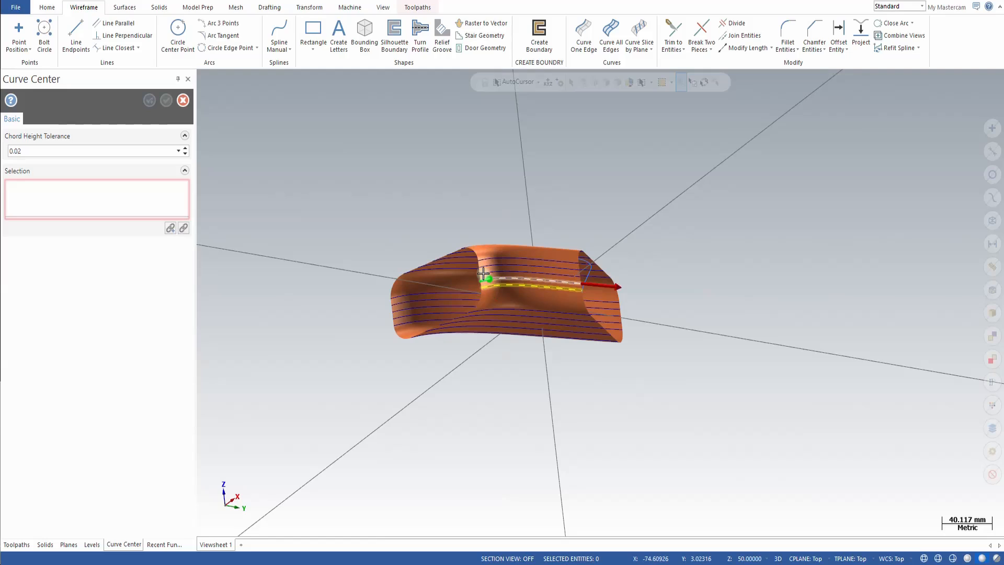
left_click(485, 274)
left_click(486, 268)
left_click(483, 262)
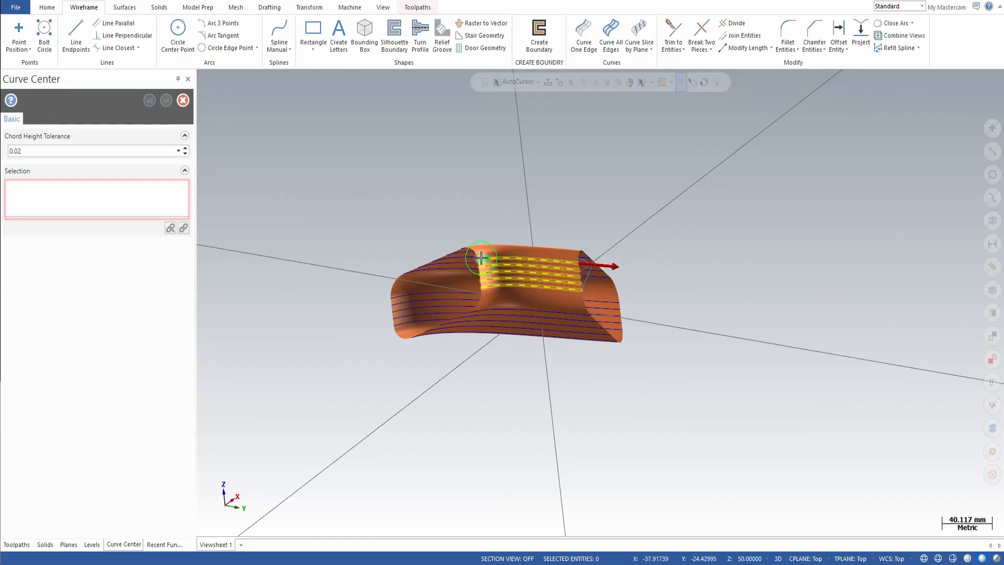
Chain the five flowline curves on the duct's bottom surface for the center curve
left_click(470, 314)
left_click(461, 318)
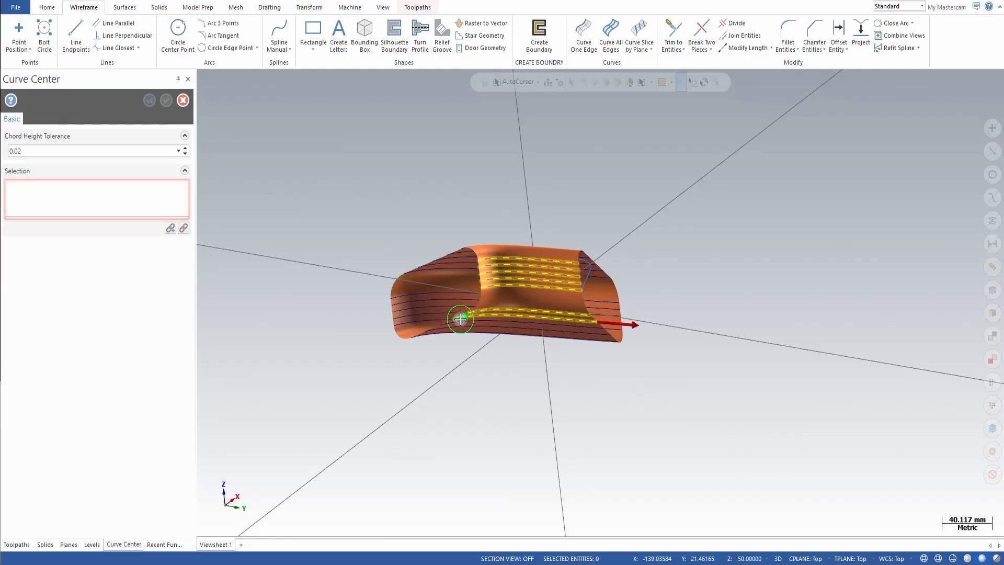
left_click(447, 325)
left_click(434, 330)
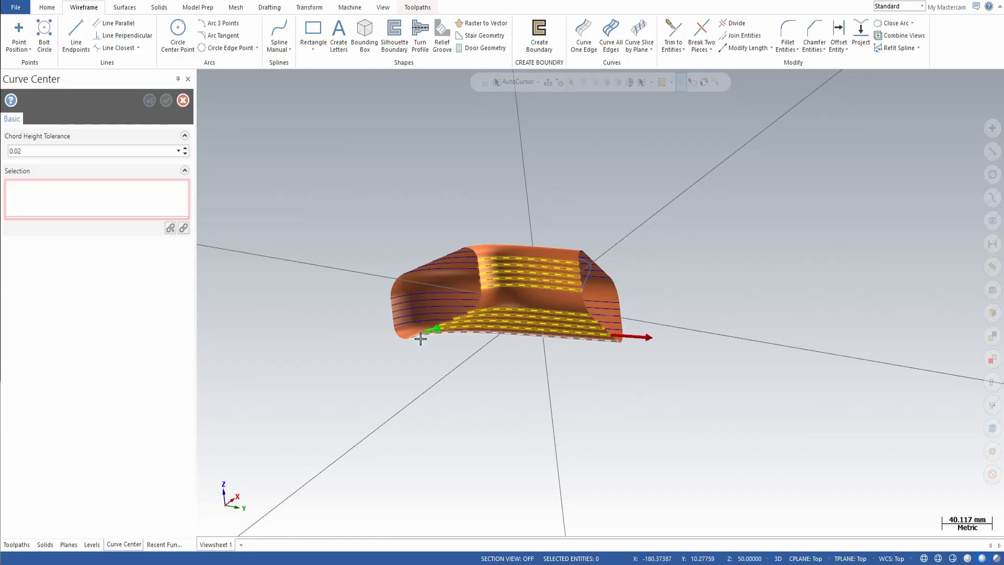
left_click(421, 339)
Chain the five flowline curves on the duct's outer side surface for the center curve
left_click(401, 328)
left_click(399, 318)
left_click(396, 311)
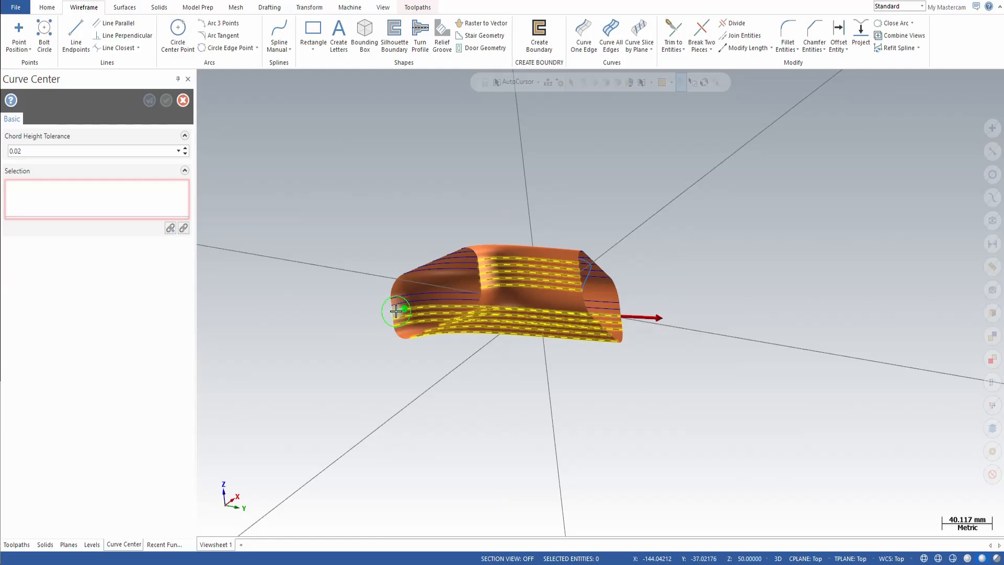
left_click(395, 303)
left_click(394, 296)
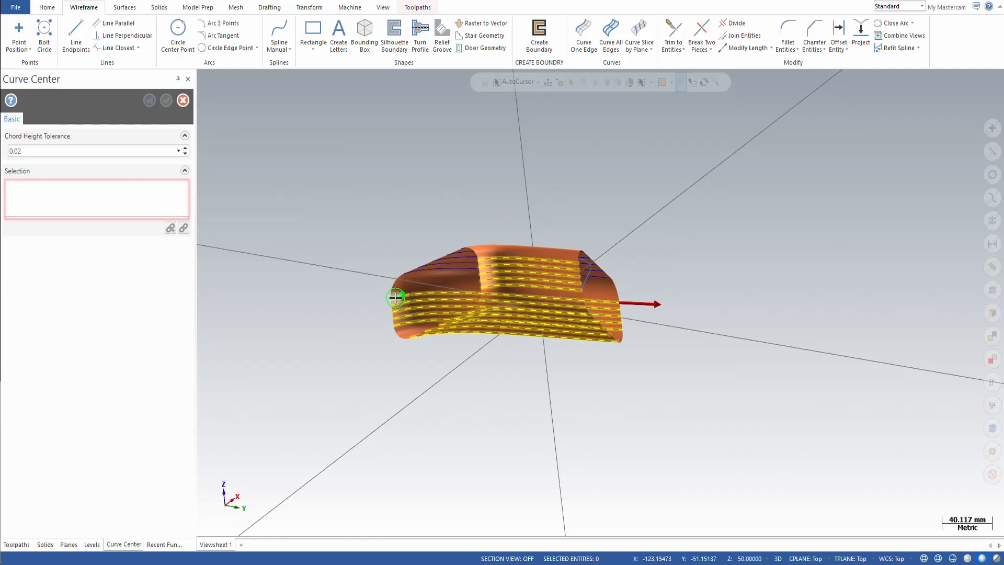
Add the top surface's flowline curves to the chains and create the center curve with a 0.02 chord height tolerance
left_click(415, 272)
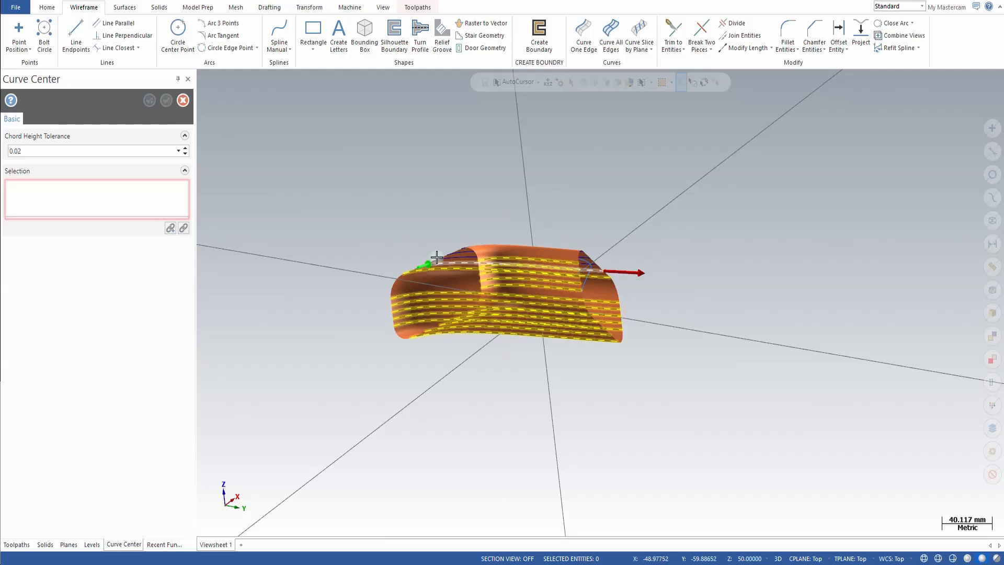
left_click(446, 260)
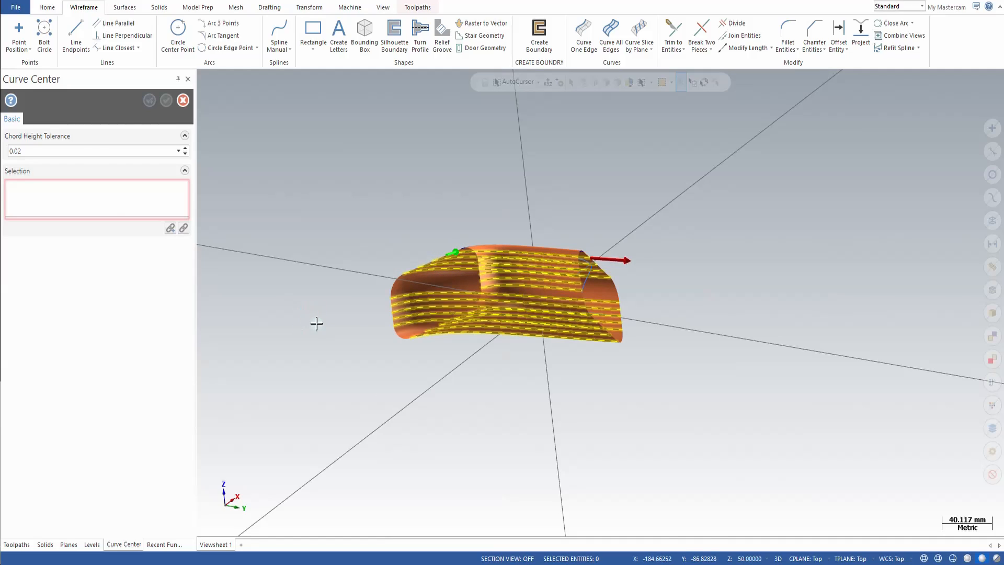
middle_click_drag(359, 341, 386, 403)
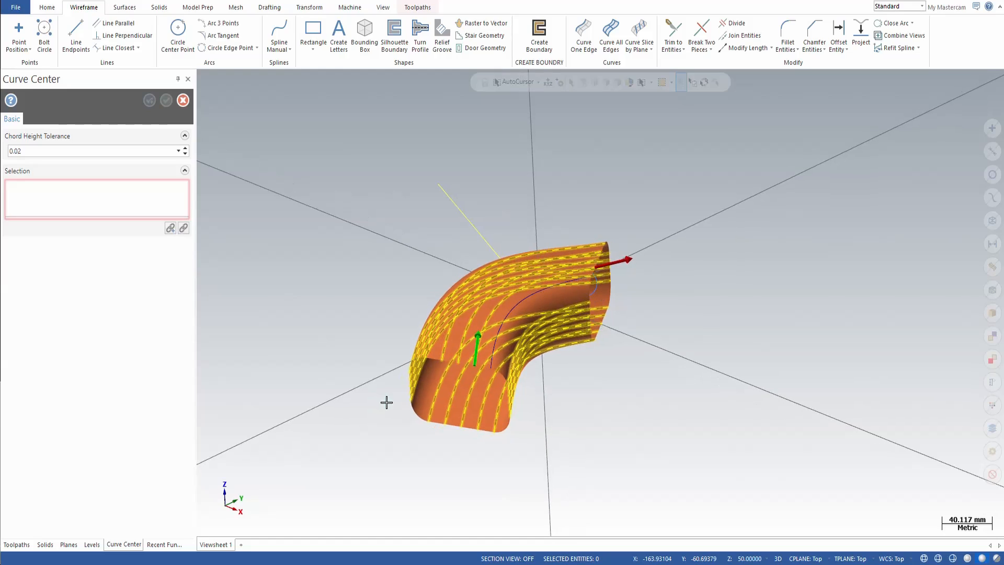
key("Return")
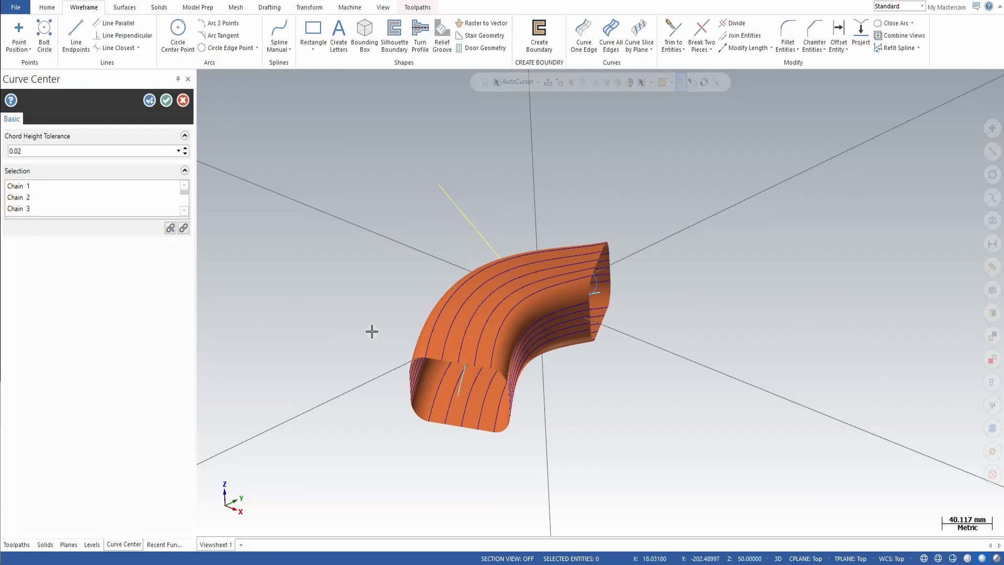
left_click(165, 102)
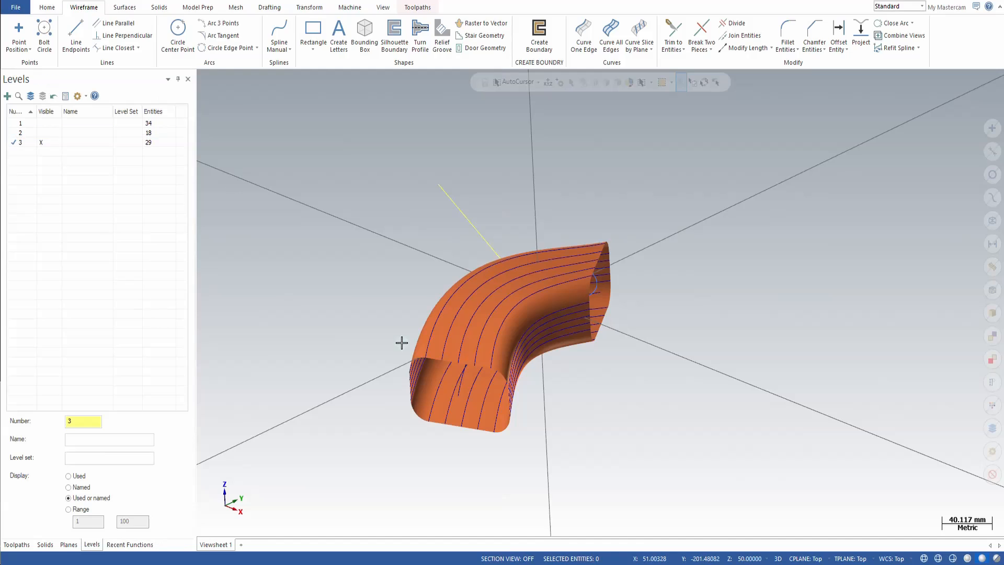
Delete all the flowline curves from the duct surfaces, keeping the center curve
left_click(461, 386)
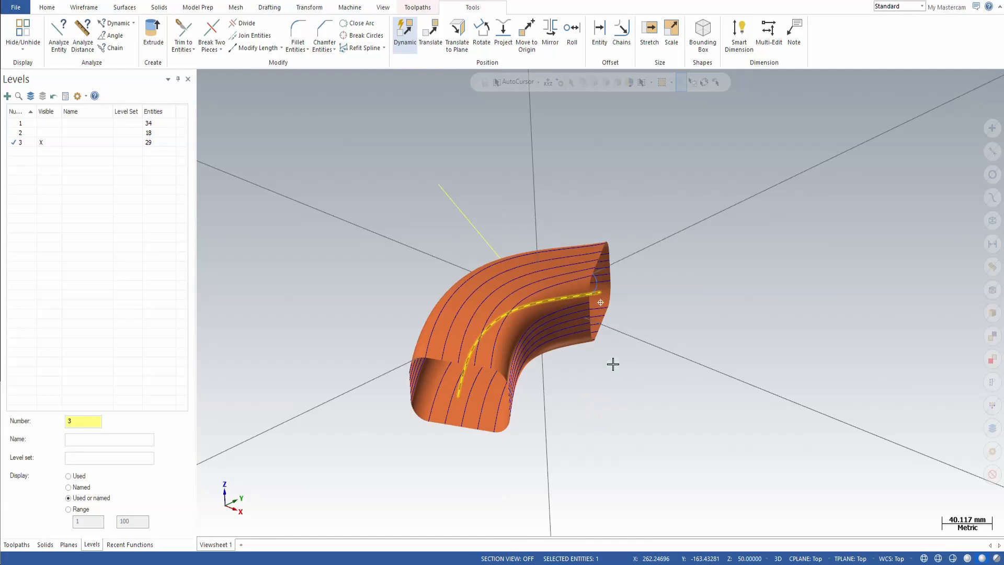
middle_click_drag(613, 364, 610, 356)
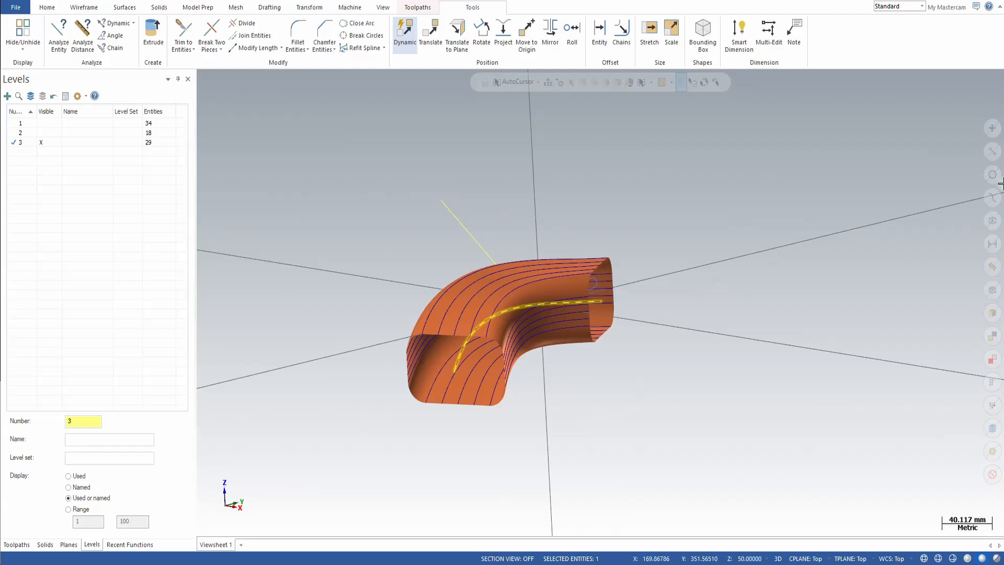
left_click(992, 196)
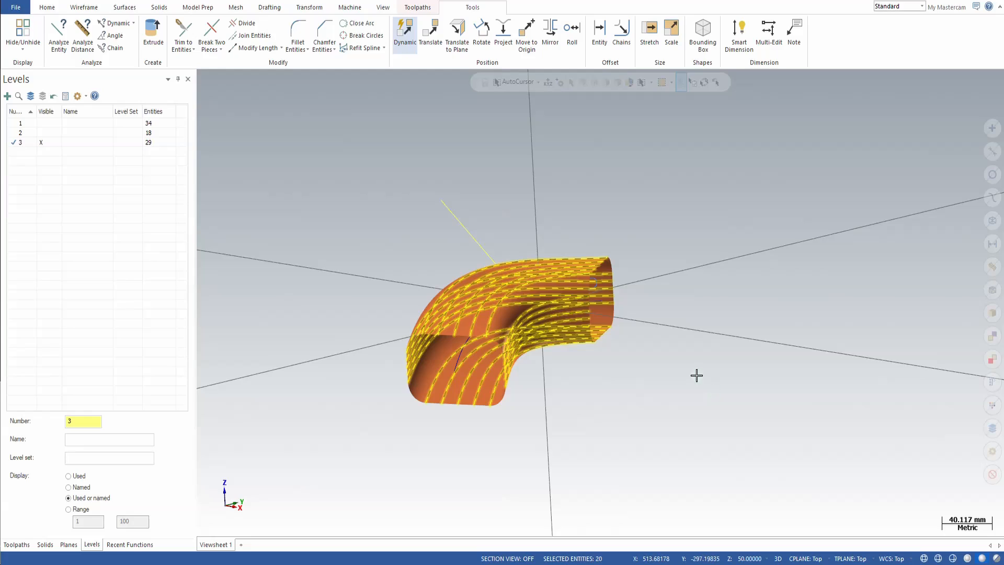
key("Delete")
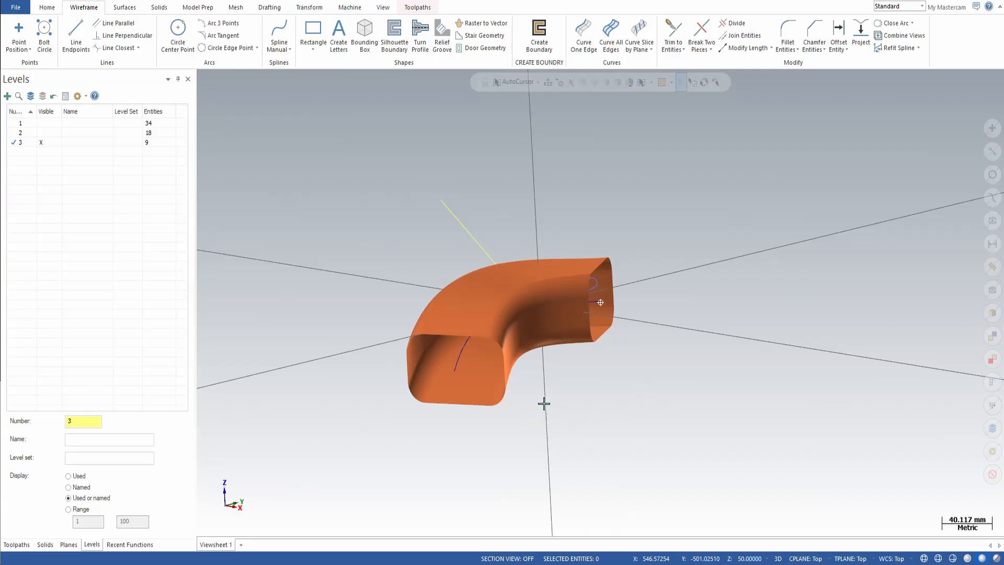
Make level 2 with the solid duct the main level and hide level 3
middle_click_drag(544, 403, 601, 379)
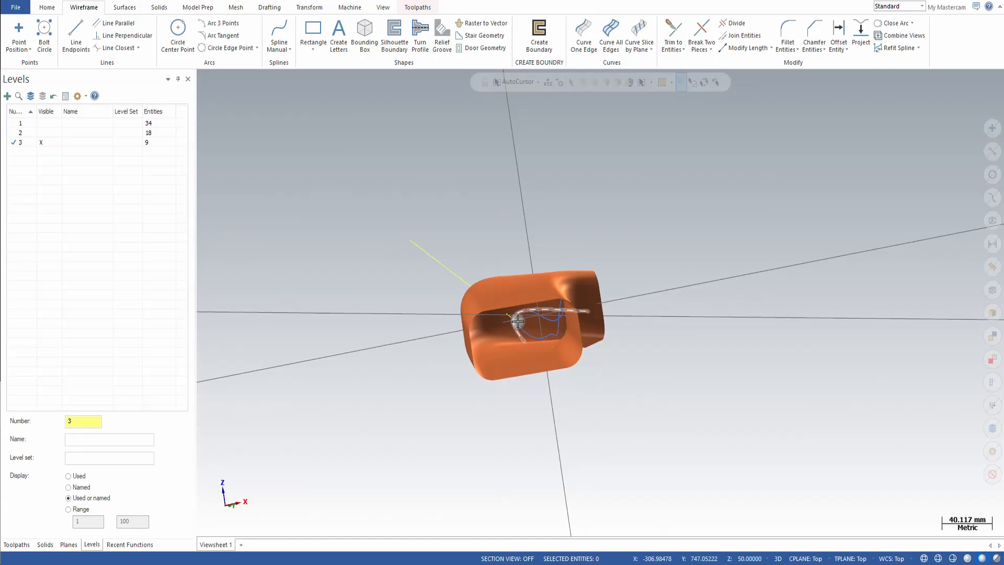
middle_click_drag(664, 350, 489, 393)
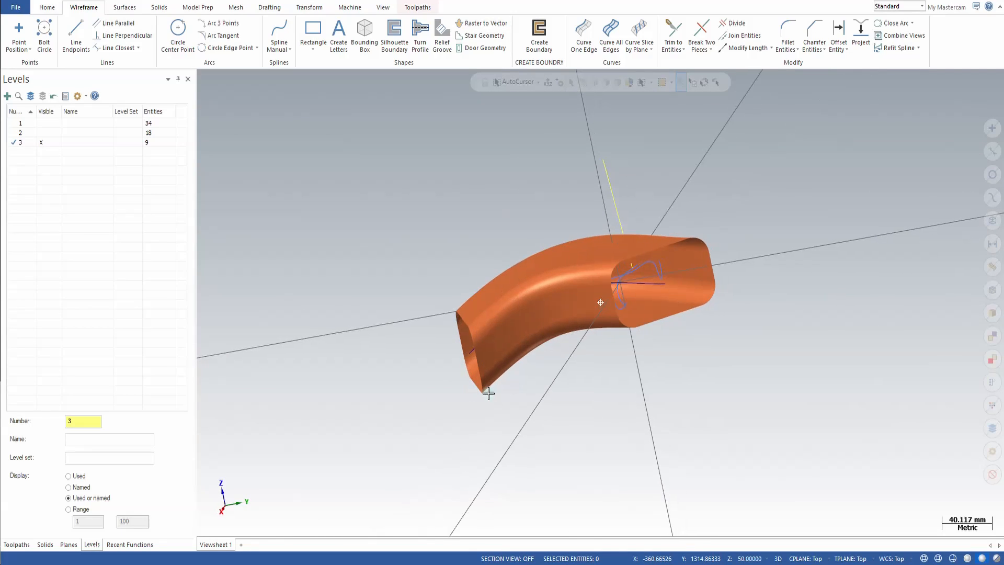
left_click(13, 134)
left_click(41, 142)
left_click(347, 247)
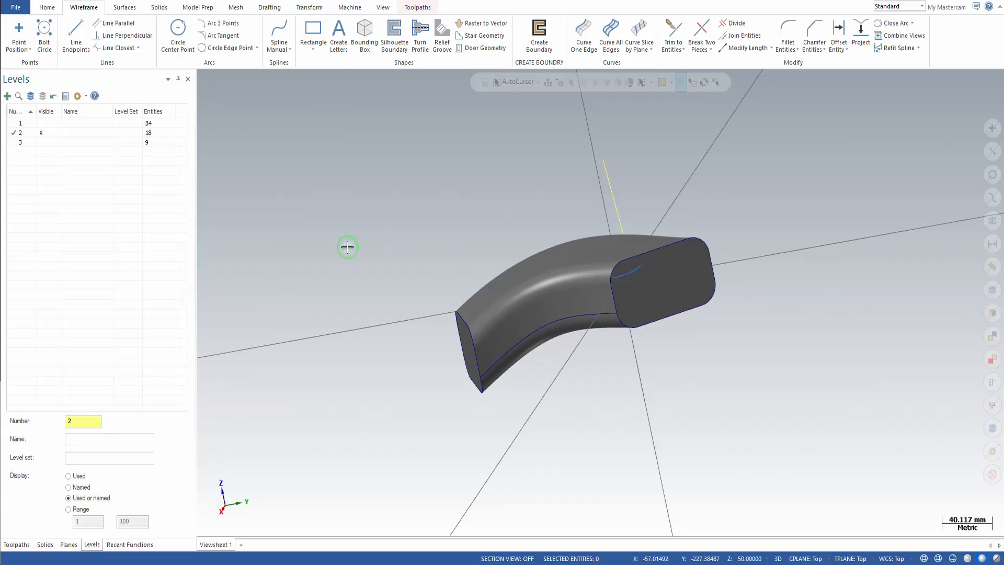
Create 3 V-direction flowline curves each on the solid duct's top face and inner side face
middle_click_drag(347, 246, 426, 278)
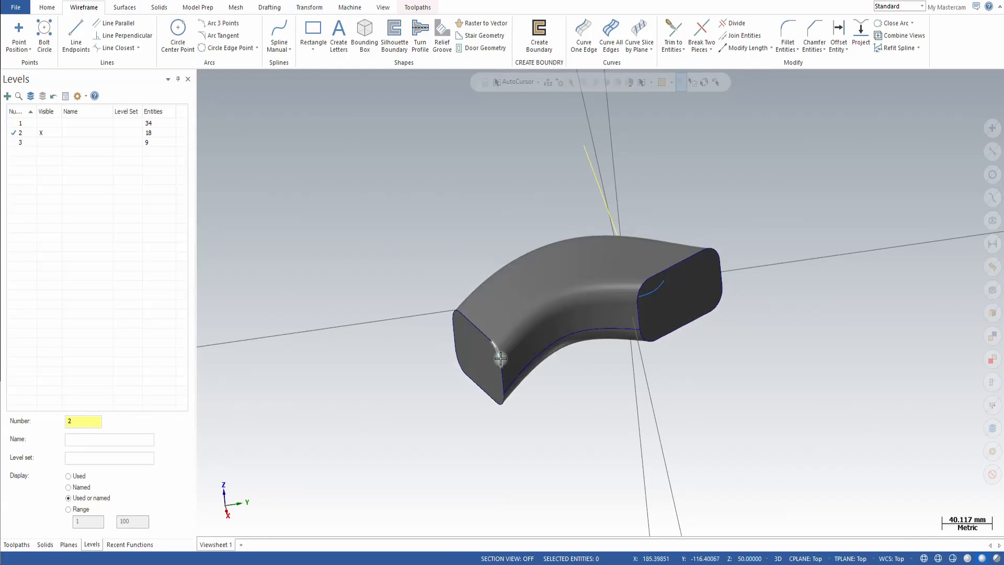
left_click(651, 48)
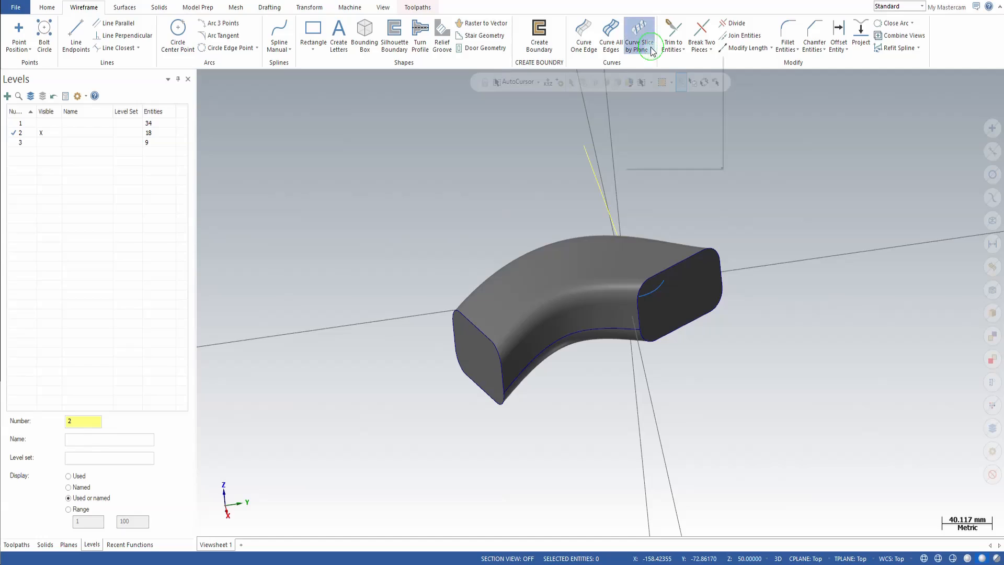
left_click(679, 98)
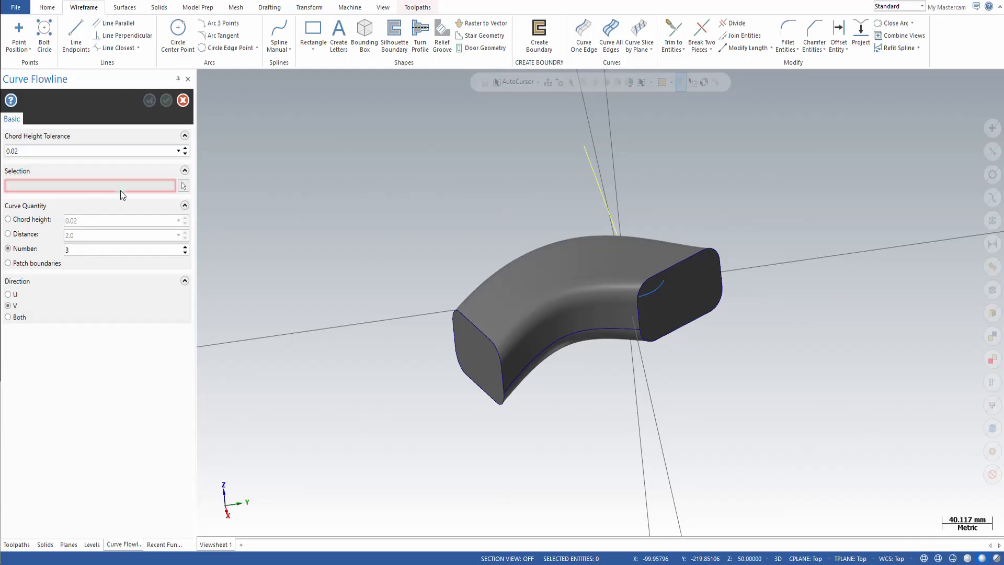
left_click(182, 186)
left_click(503, 311)
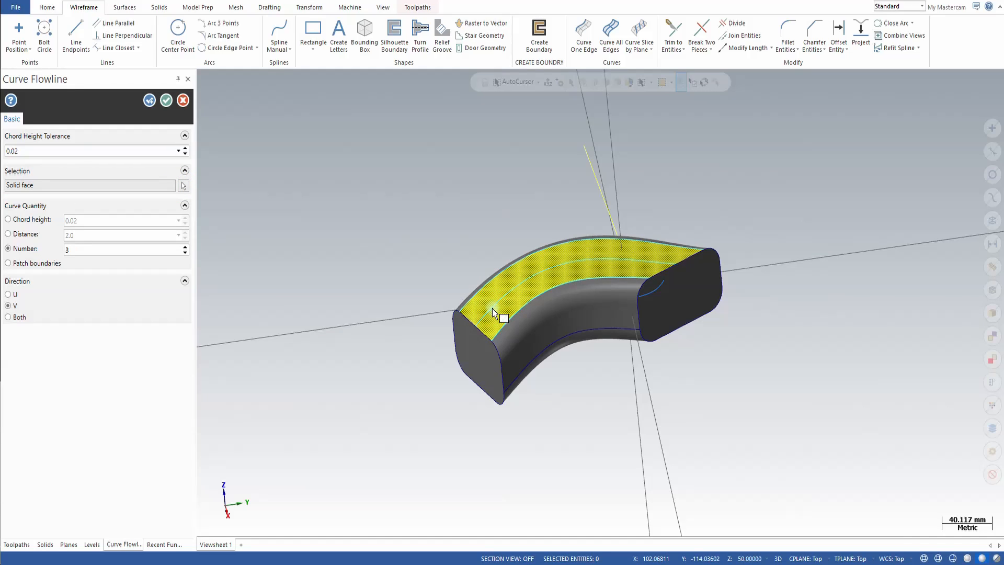
key("Return")
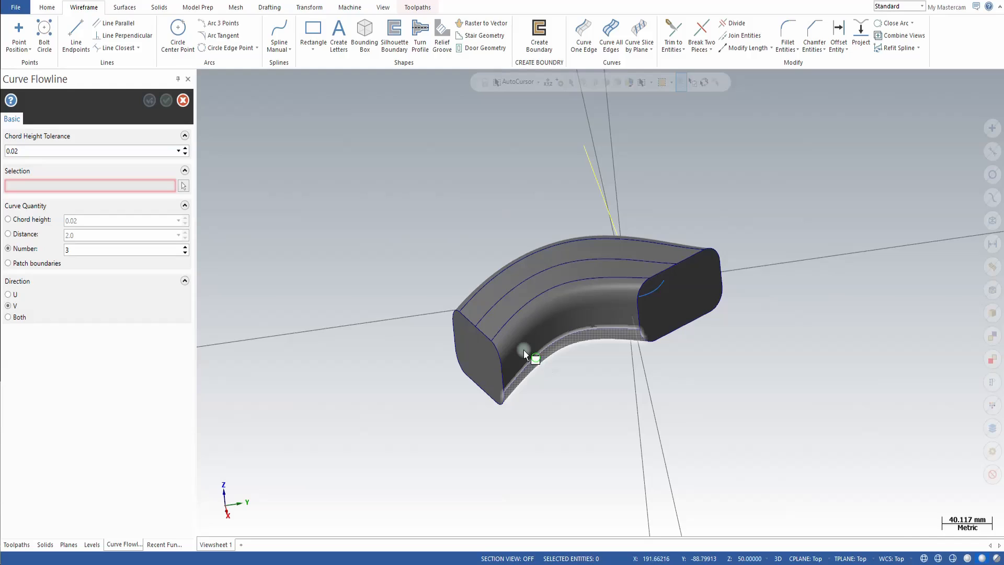
left_click(535, 352)
key("Return")
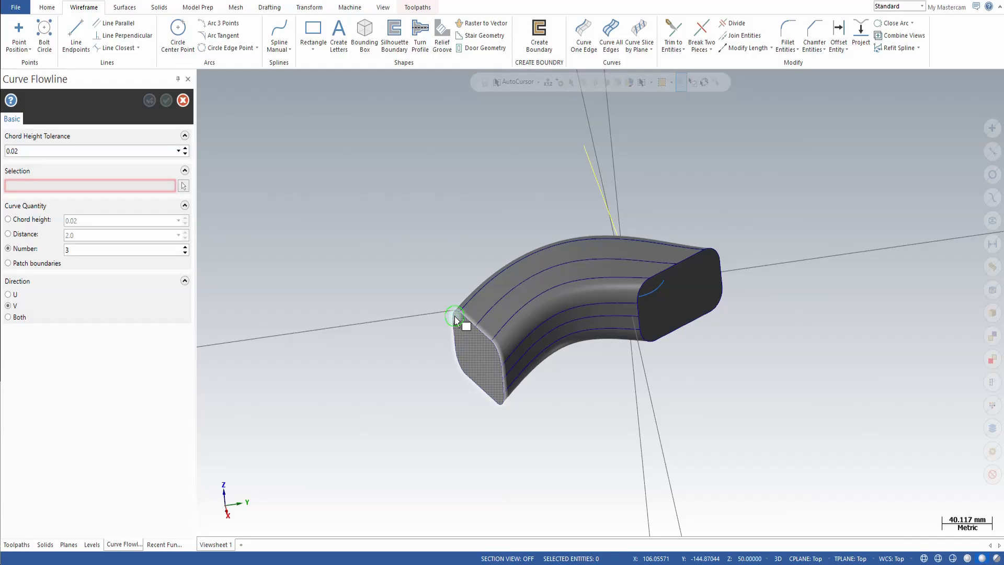
Create 3 V-direction flowline curves each on the solid duct's outer side face and bottom face, and close Curve Flowline
middle_click_drag(455, 320, 618, 308)
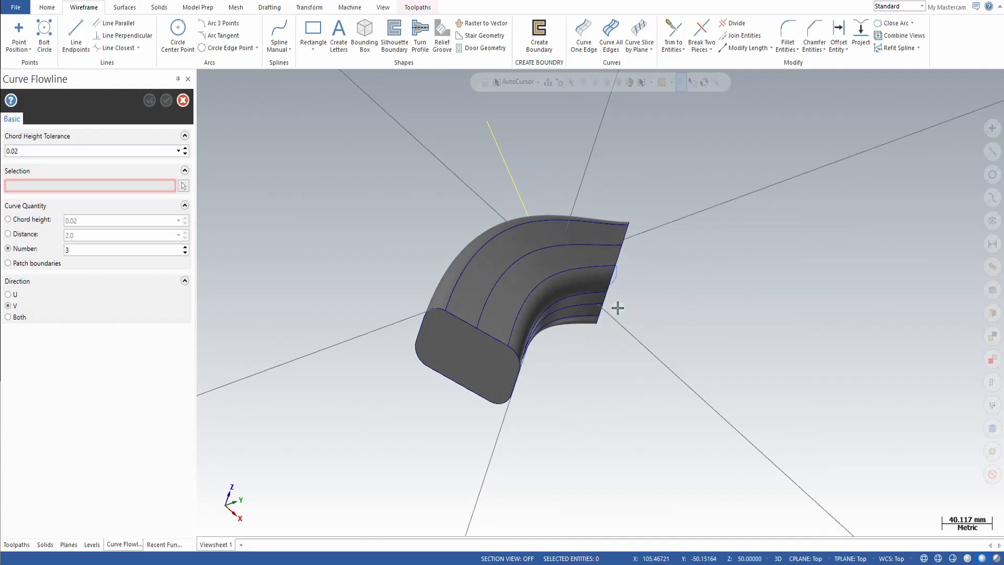
middle_click_drag(445, 303, 538, 294)
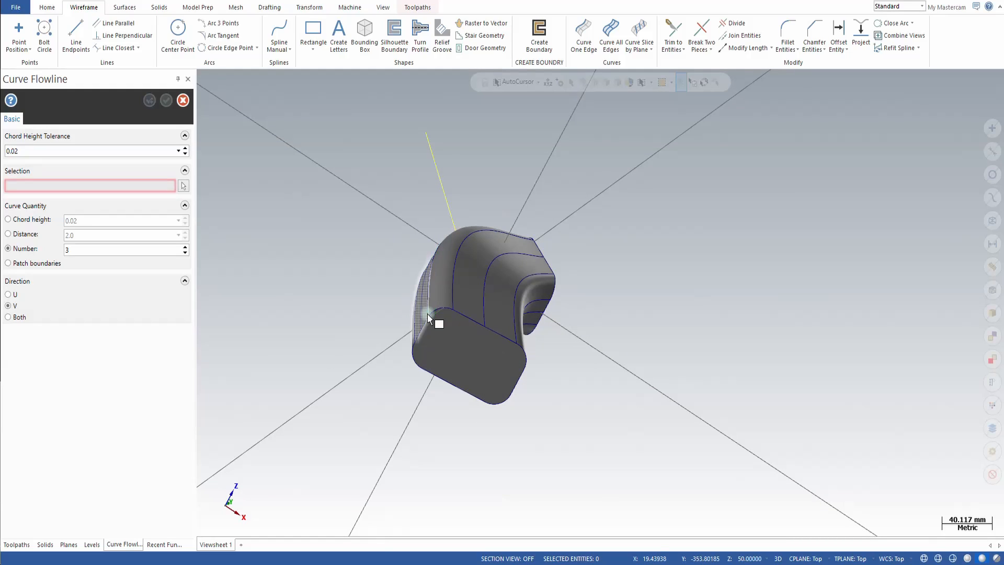
mouse_move(428, 314)
middle_mouse_down()
mouse_move(446, 345)
mouse_move(483, 307)
mouse_move(479, 357)
middle_mouse_up()
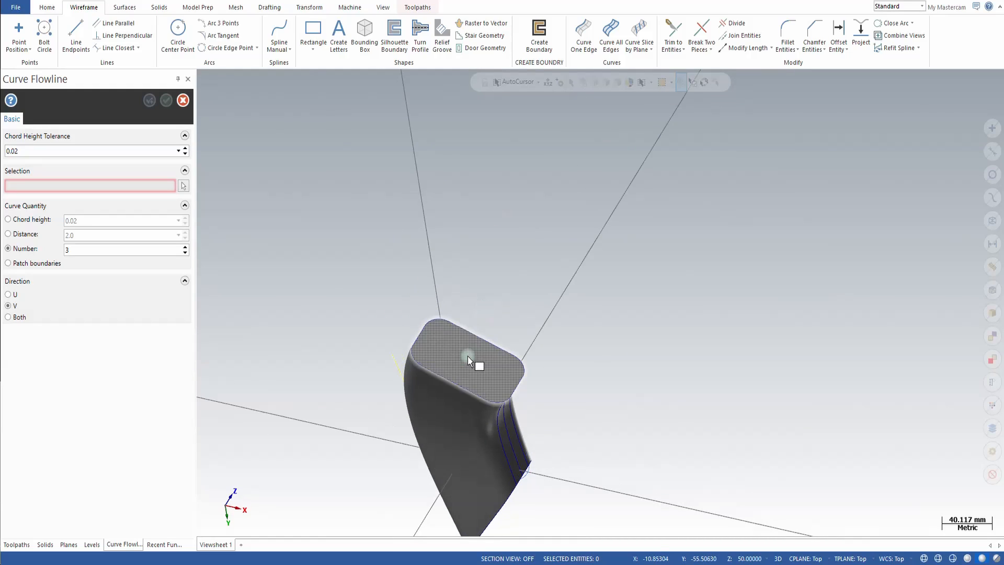
left_click(459, 400)
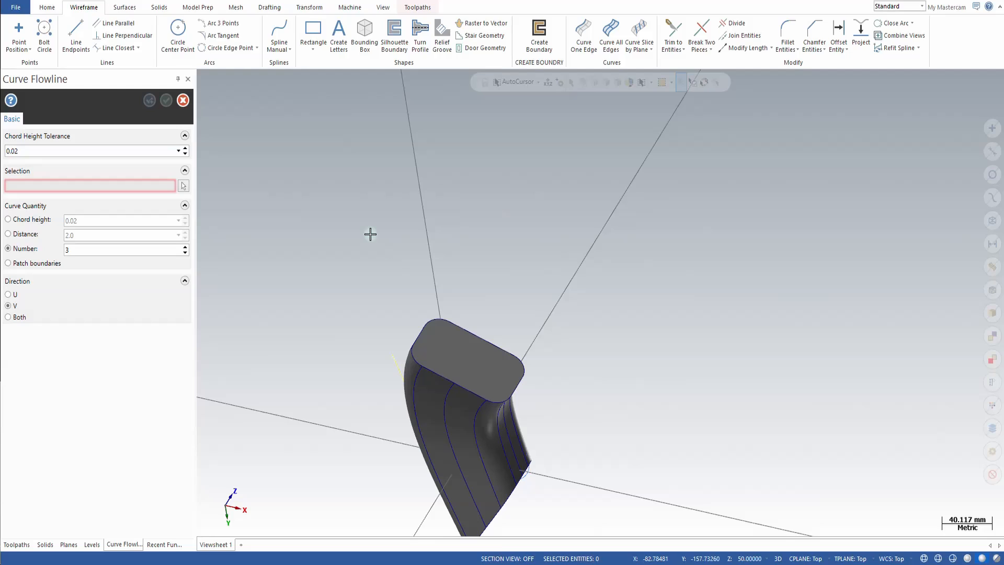
left_click(183, 99)
middle_click_drag(502, 161, 479, 285)
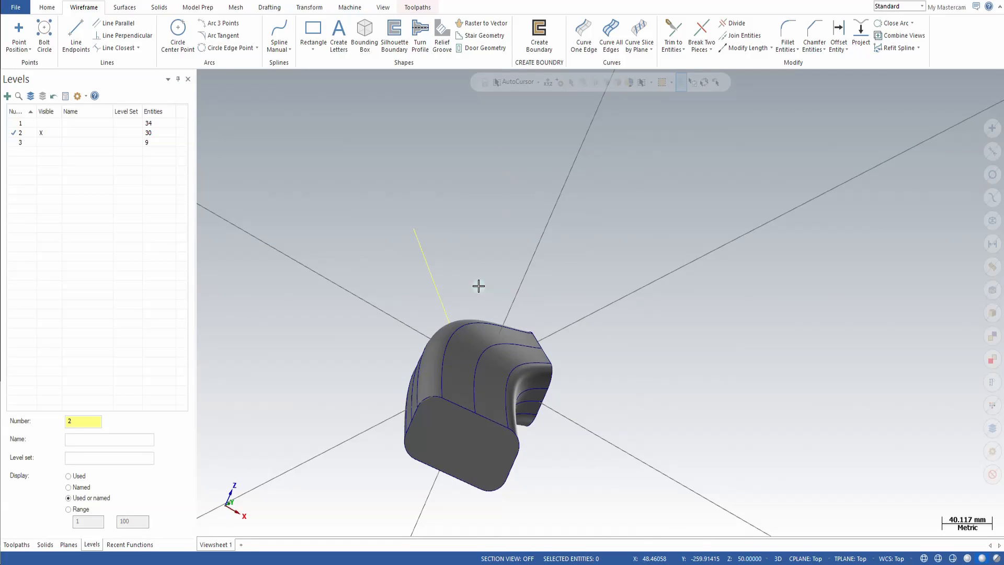
Create a center curve through the solid duct from the middle flowline curves, using Curve Center with a 0.02 chord height tolerance
left_click(646, 31)
left_click(652, 50)
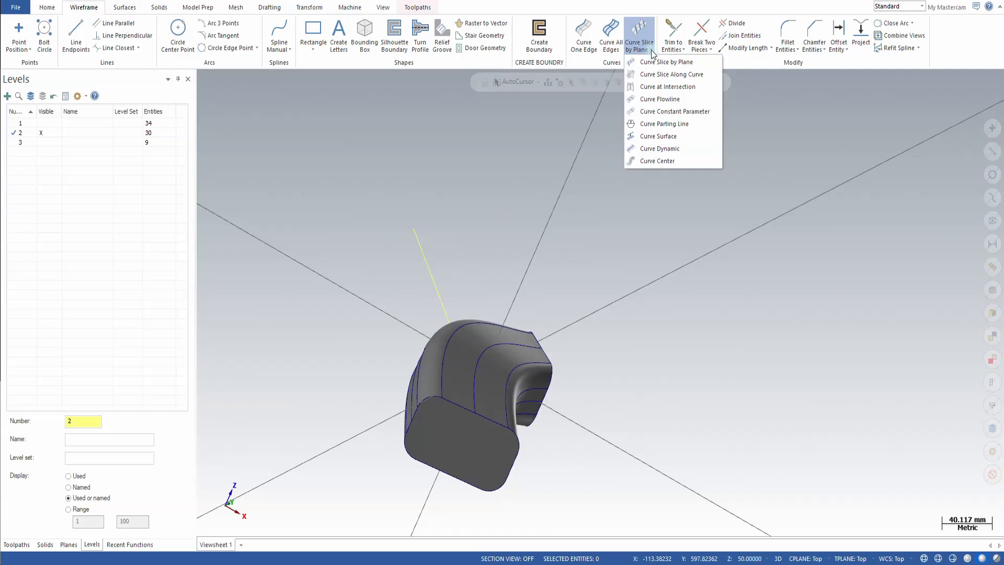
left_click(658, 161)
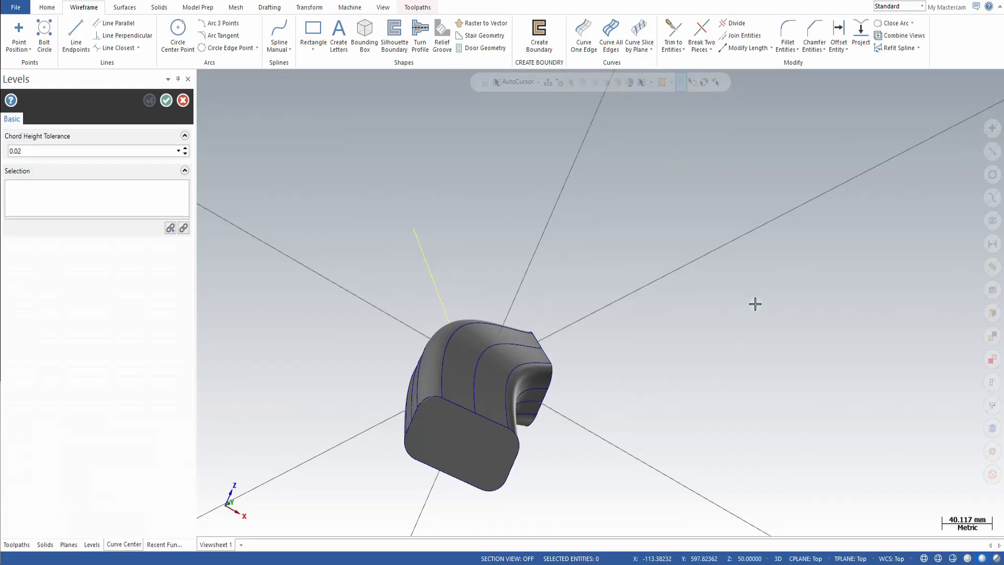
left_click(996, 558)
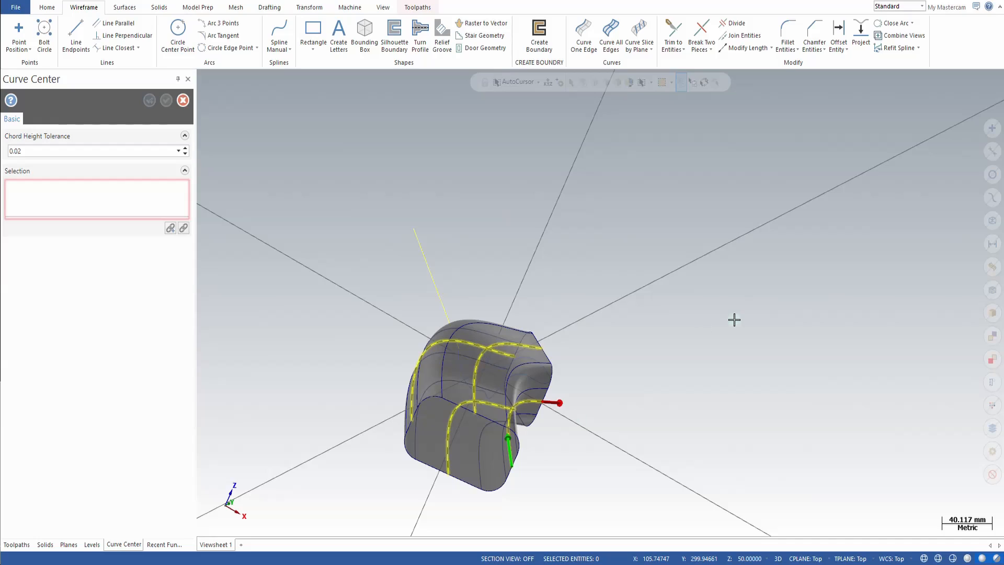
key("Return")
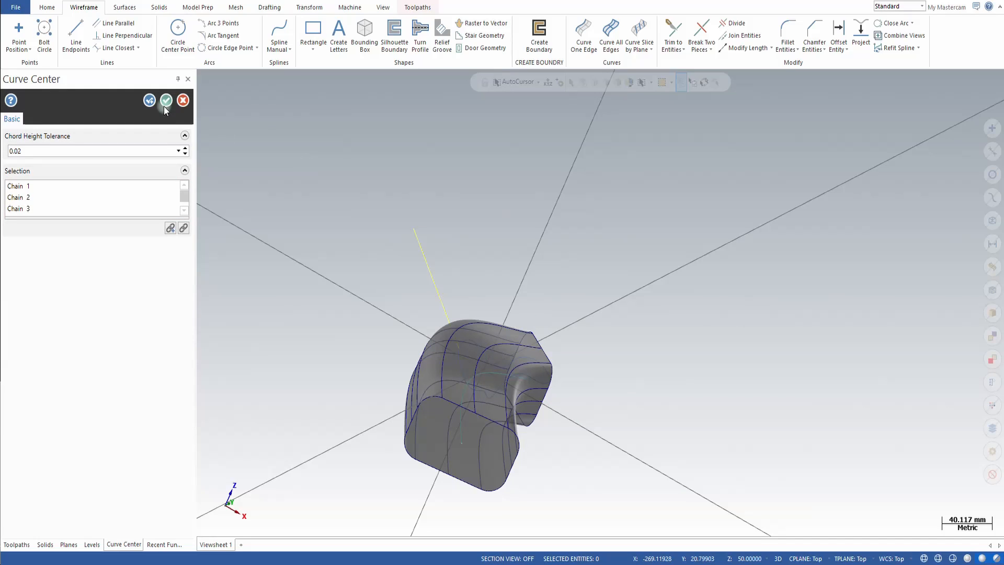
left_click(165, 103)
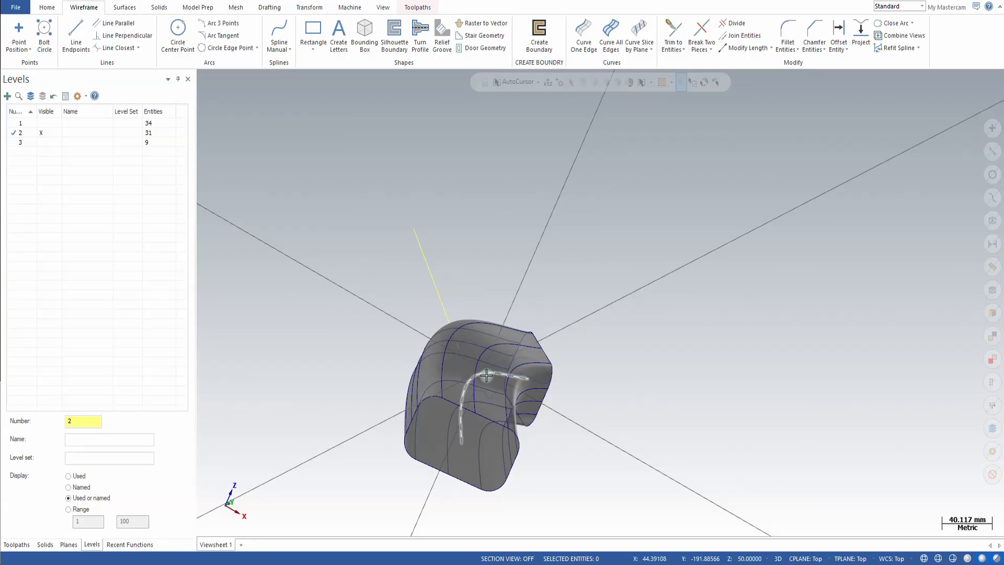
Try to delete all selected spline curves from the solid duct, excluding the center curve, and undo the deletion
left_click(992, 195)
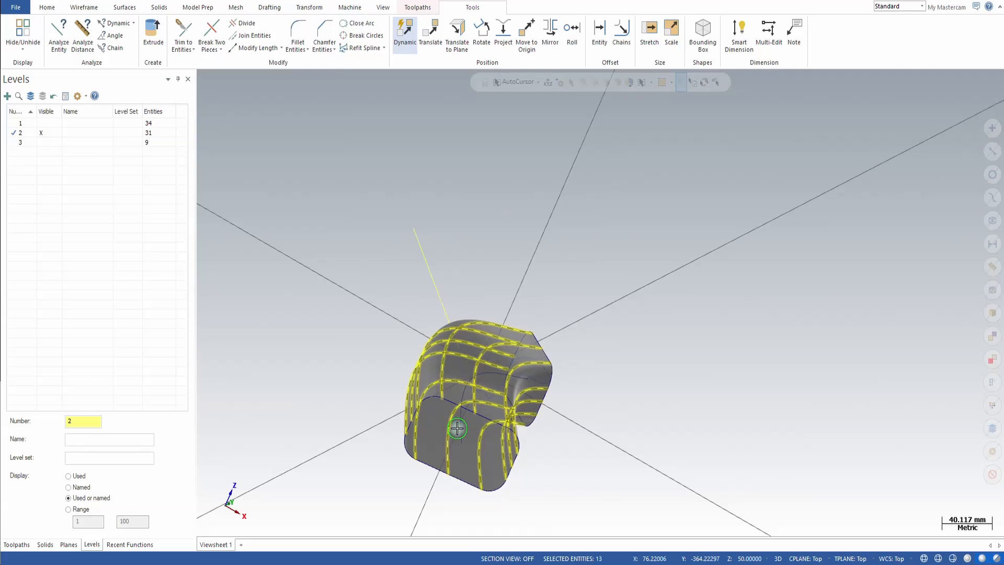
key("Delete")
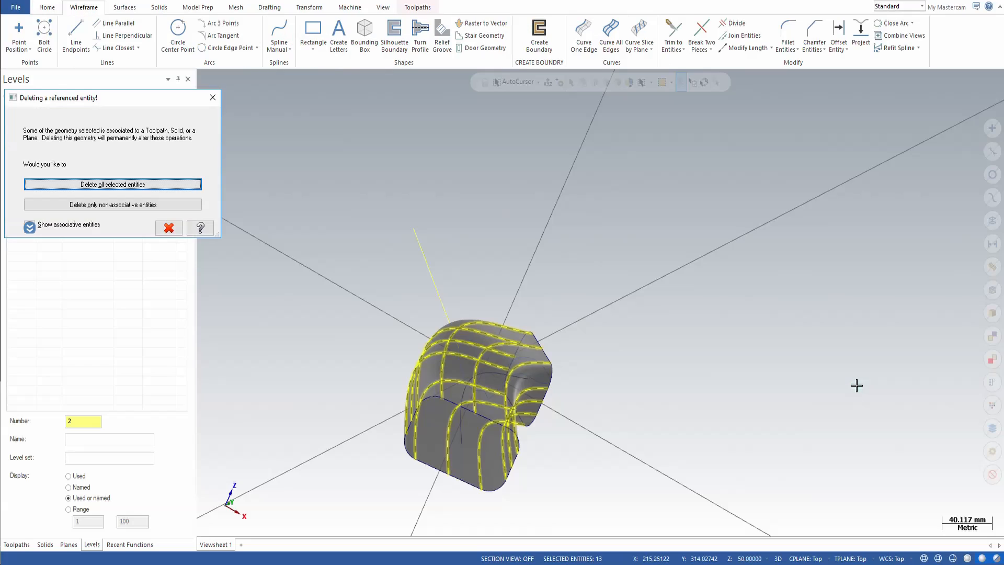
key("Return")
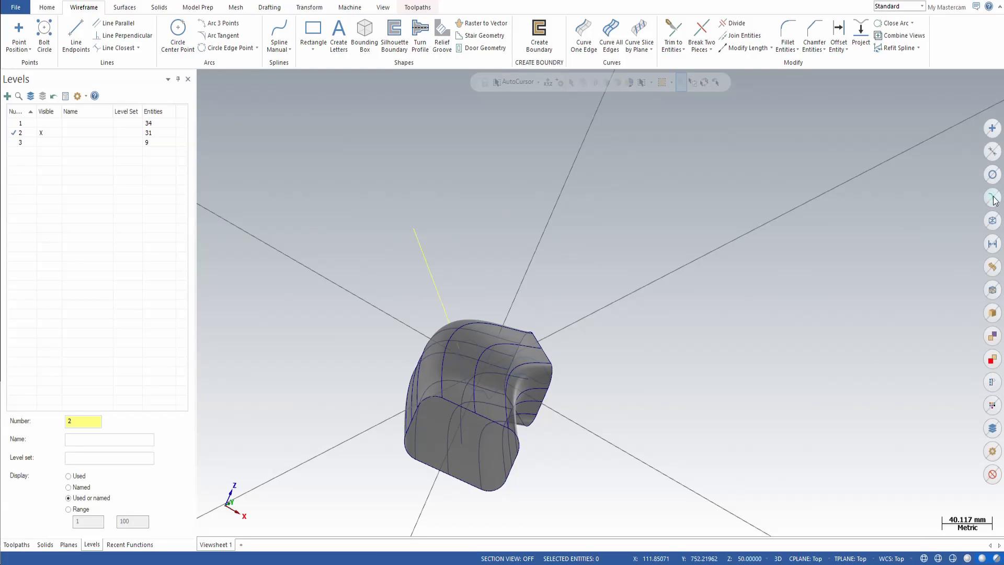
key("ctrl+z")
Delete only the non-associative spline curves from the solid duct, keeping the center curve
left_click(463, 432)
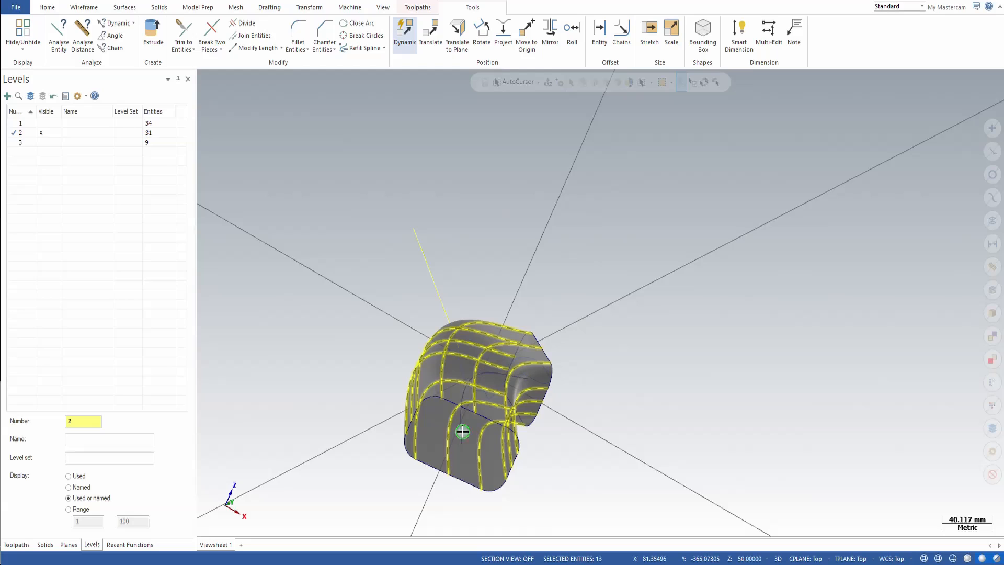
middle_click_drag(600, 446, 493, 441)
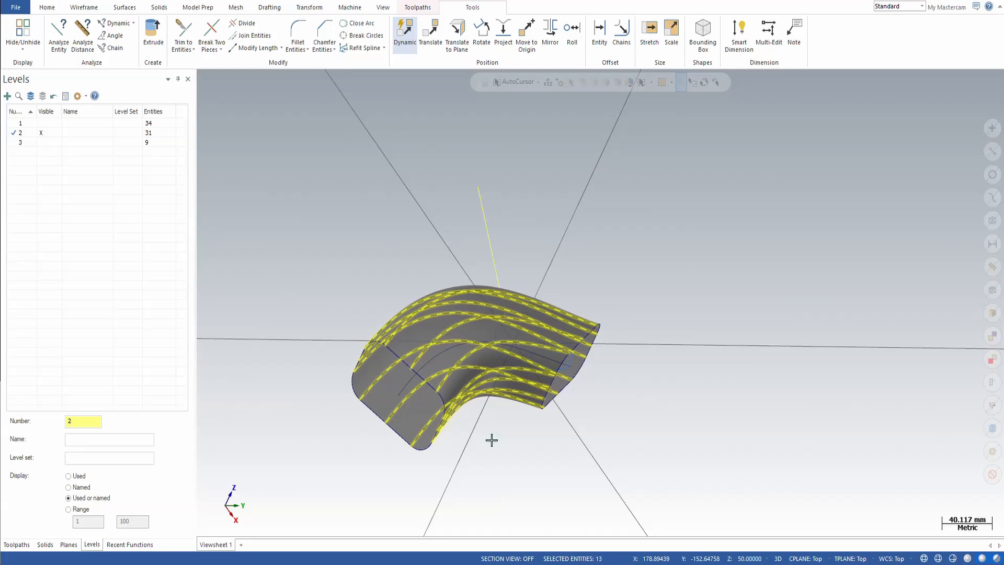
key("Delete")
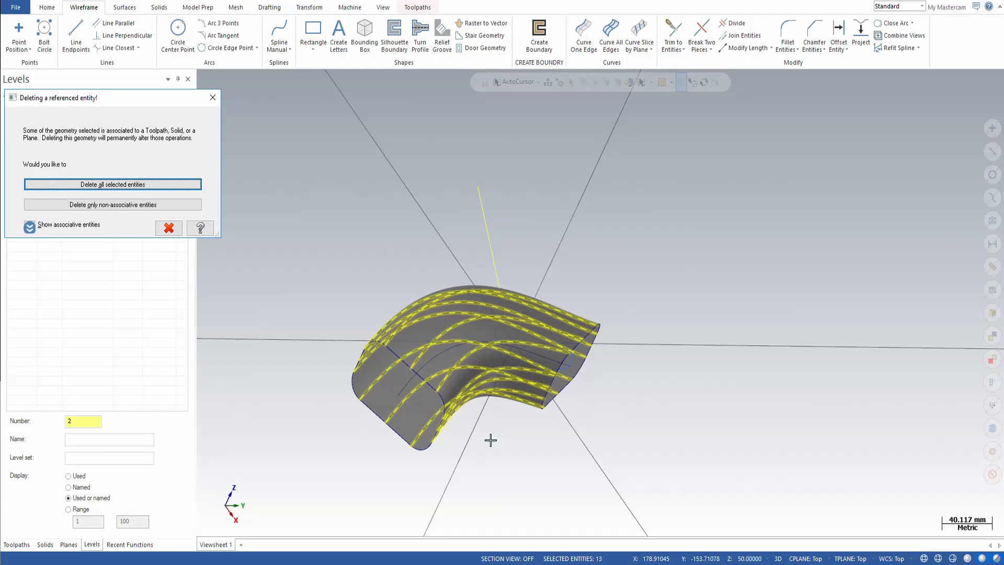
left_click(152, 204)
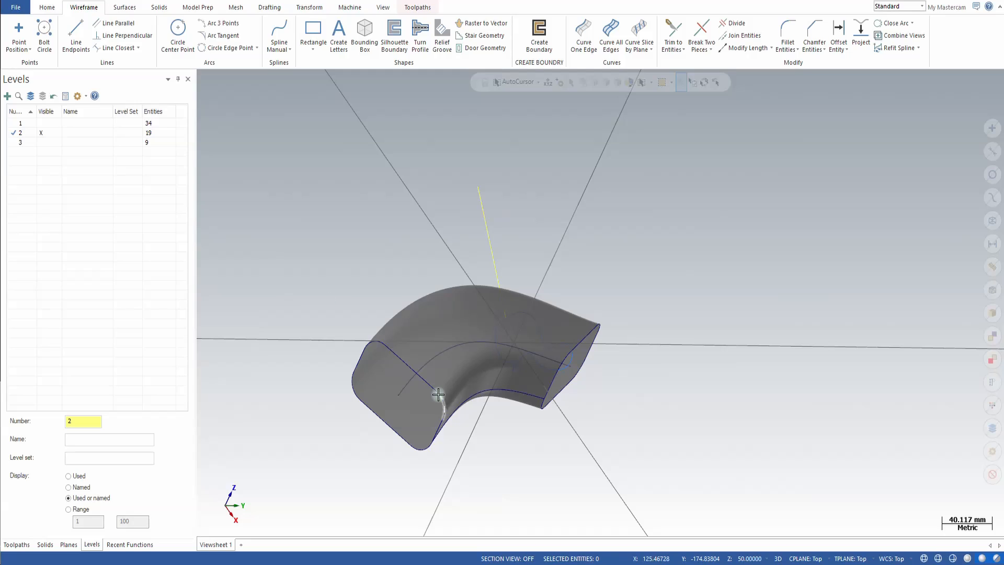
Highlight the center curve inside the solid duct, examine its path from several angles, and clear the selection
middle_click_drag(478, 398, 437, 386)
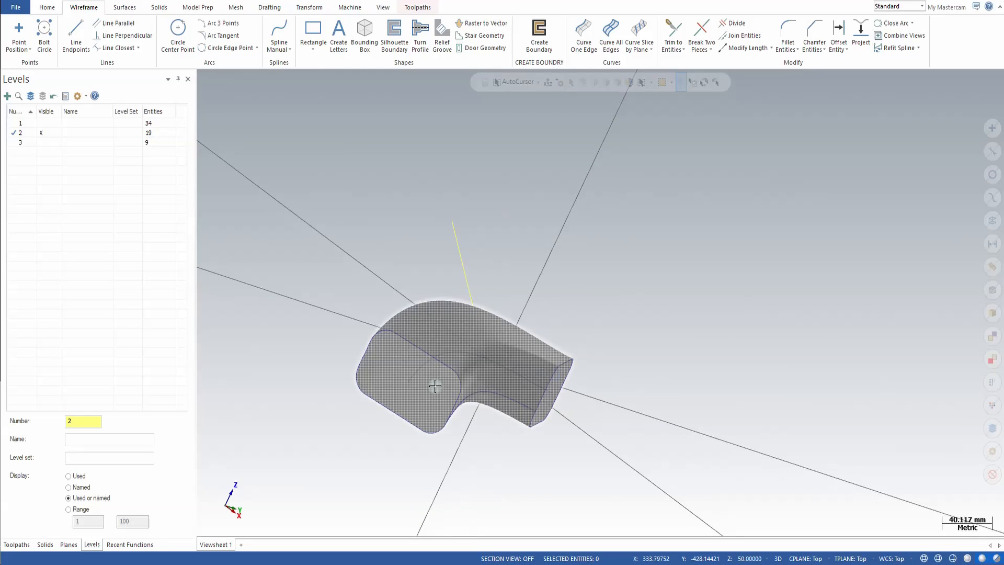
left_click(412, 381)
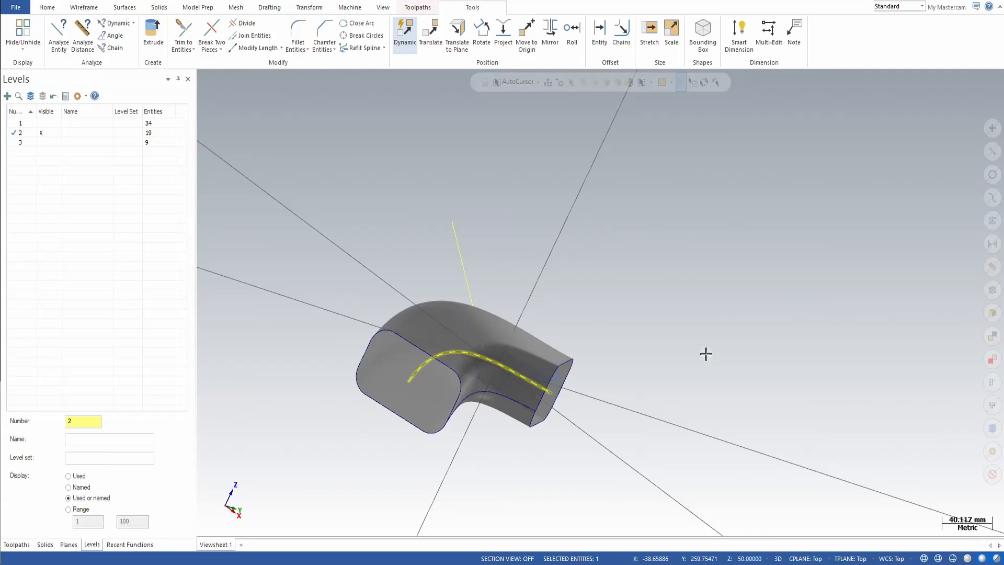
middle_click_drag(709, 356, 701, 398)
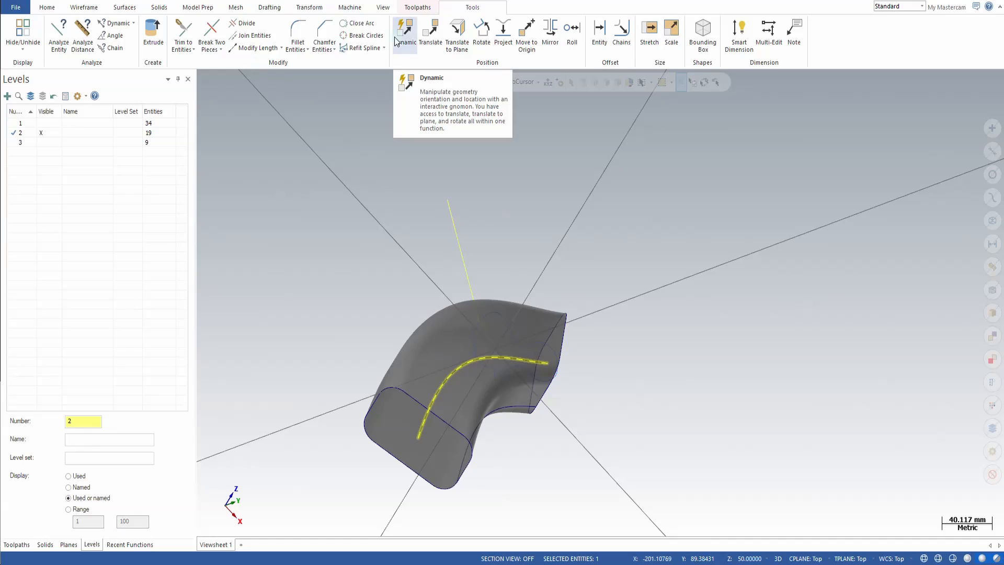
key("Escape")
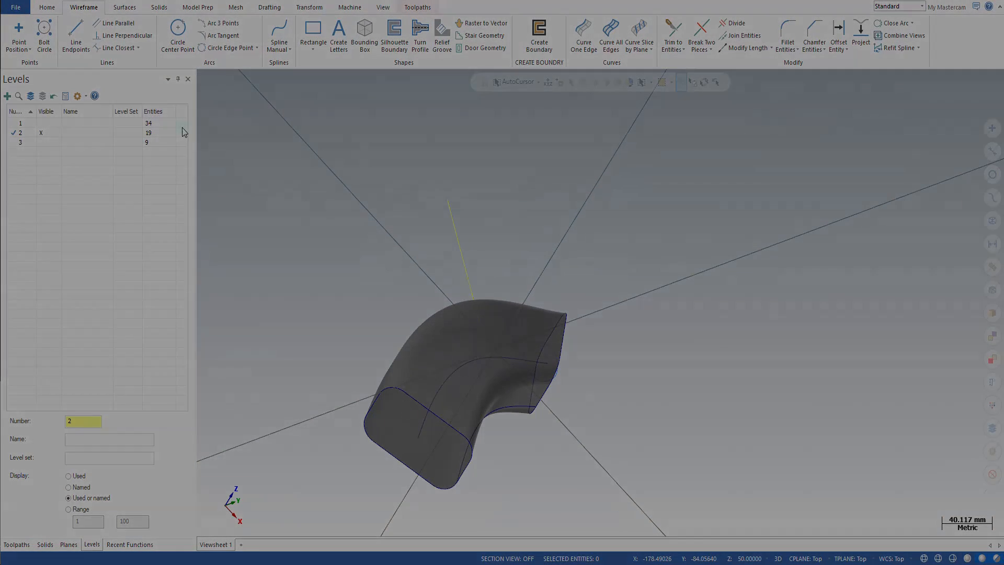